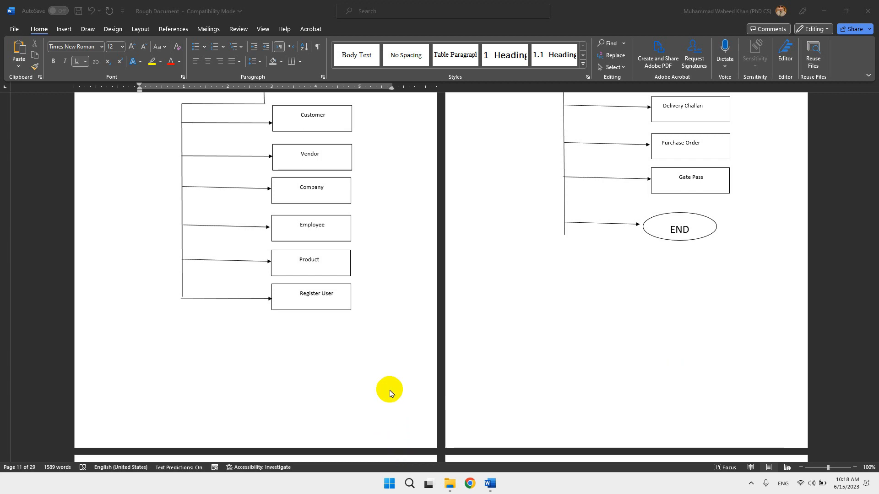
- Look through the report from the cover page through the table of contents and Chapter 1 to the control flow diagram
{"action": "scroll", "coordinate": [428, 315], "scroll_direction": "up", "scroll_amount": 6}
{"action": "scroll", "coordinate": [432, 320], "scroll_direction": "up", "scroll_amount": 20}
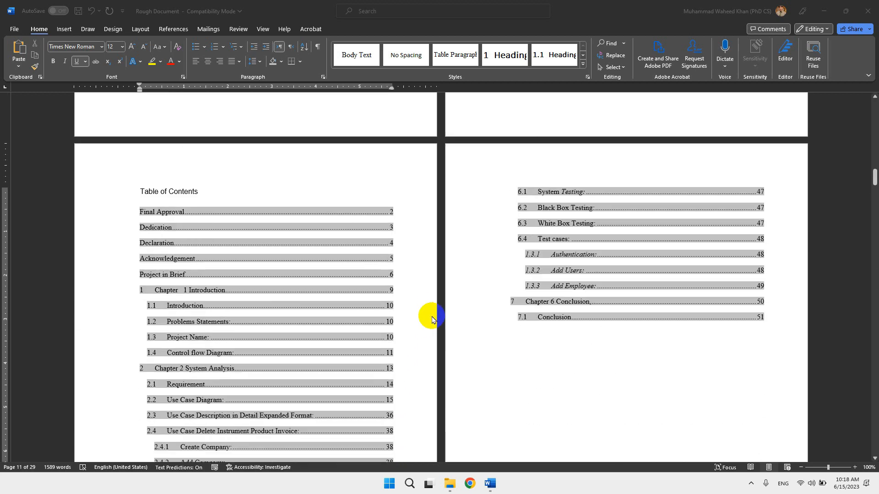
{"action": "scroll", "coordinate": [432, 320], "scroll_direction": "up", "scroll_amount": 5}
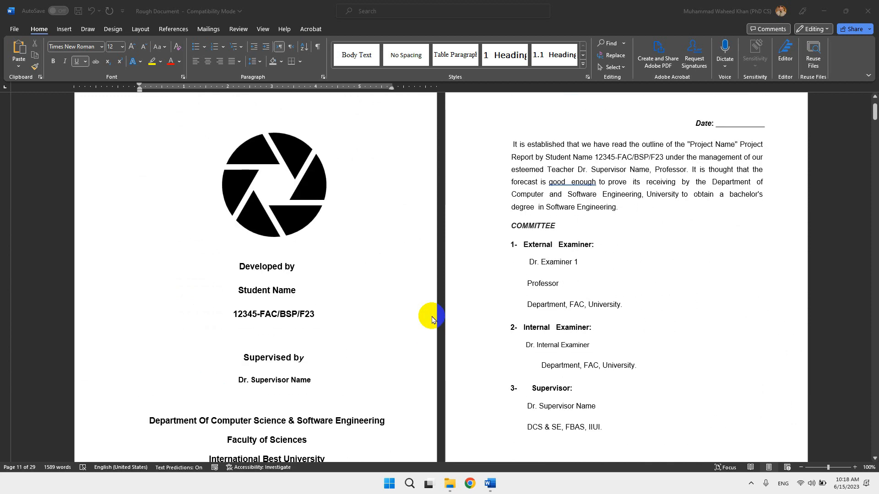
{"action": "scroll", "coordinate": [433, 320], "scroll_direction": "down", "scroll_amount": 3}
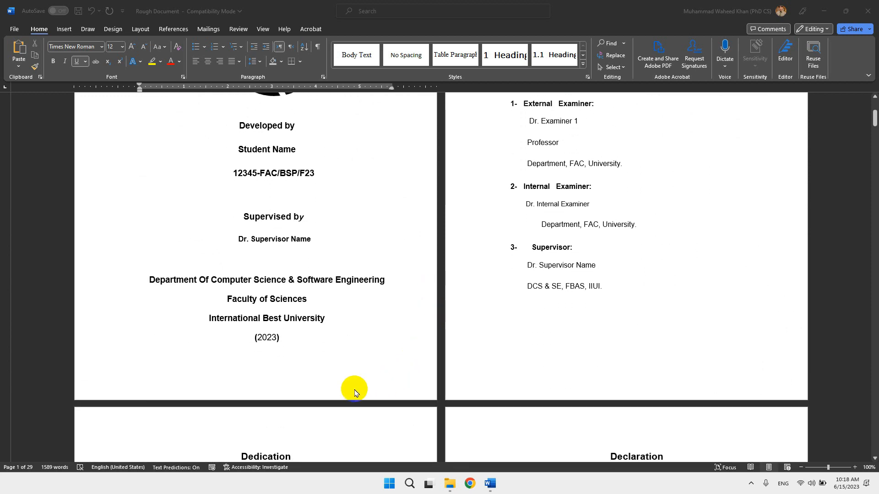
{"action": "scroll", "coordinate": [354, 392], "scroll_direction": "down", "scroll_amount": 15}
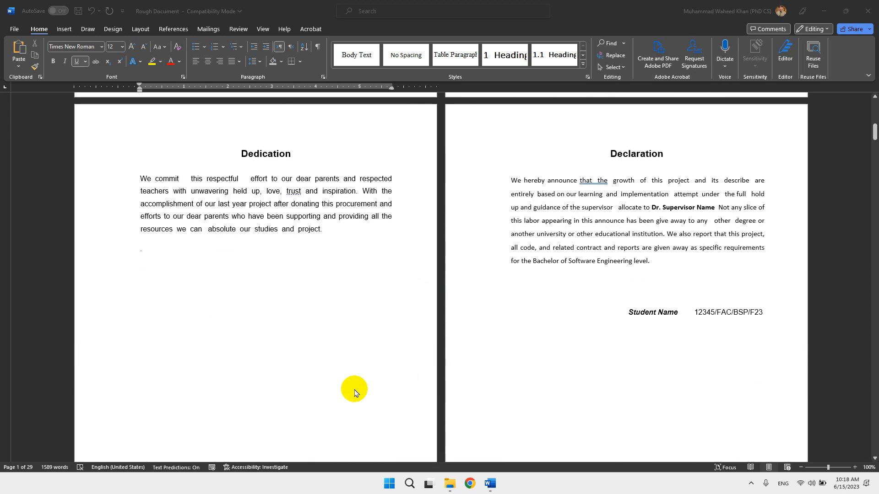
{"action": "scroll", "coordinate": [355, 393], "scroll_direction": "down", "scroll_amount": 20}
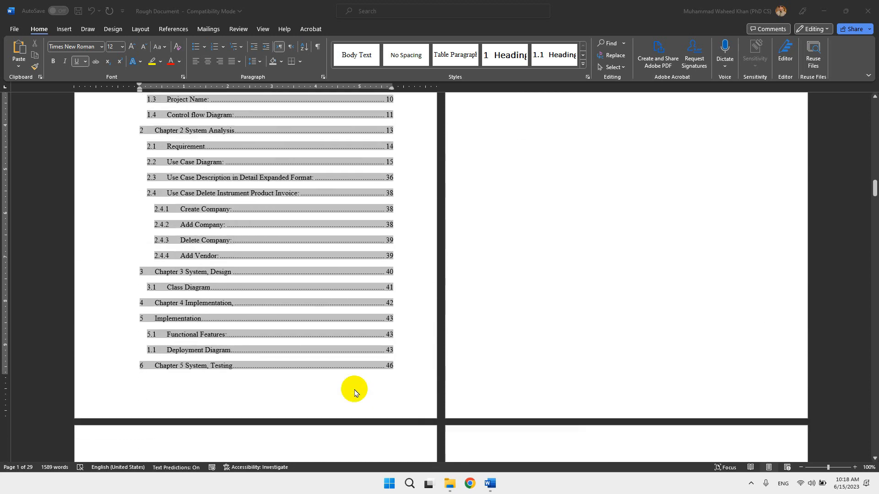
{"action": "scroll", "coordinate": [438, 255], "scroll_direction": "up", "scroll_amount": 5}
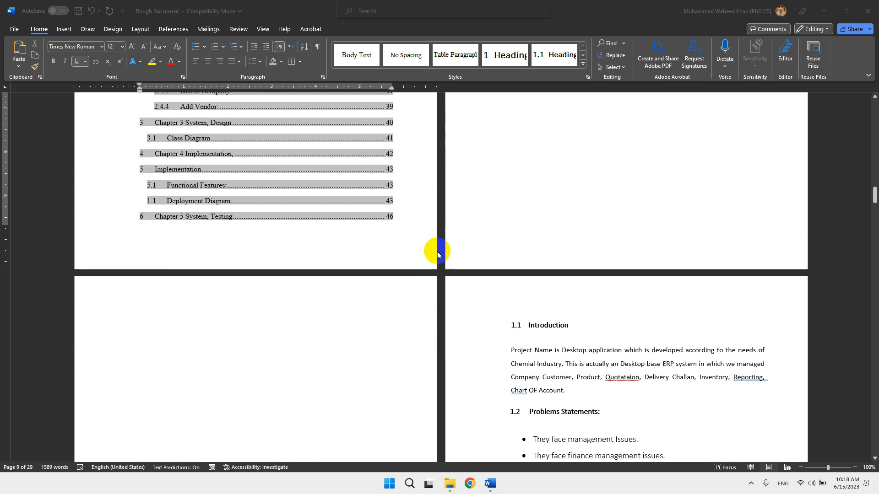
{"action": "scroll", "coordinate": [527, 354], "scroll_direction": "down", "scroll_amount": 5}
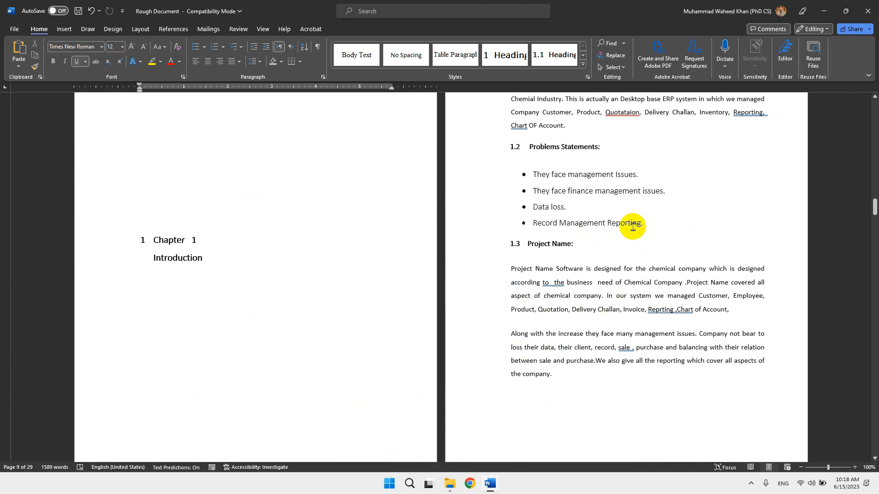
{"action": "scroll", "coordinate": [631, 224], "scroll_direction": "down", "scroll_amount": 5}
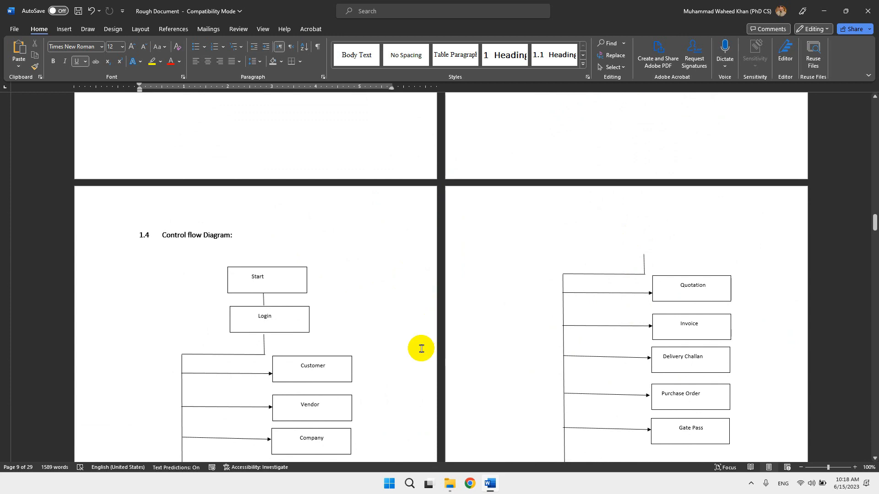
{"action": "scroll", "coordinate": [421, 349], "scroll_direction": "up", "scroll_amount": 15}
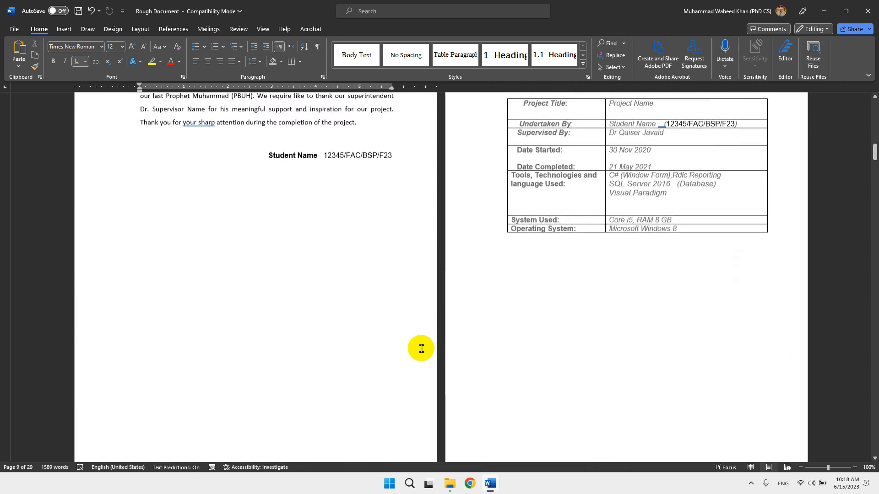
{"action": "scroll", "coordinate": [421, 349], "scroll_direction": "up", "scroll_amount": 10}
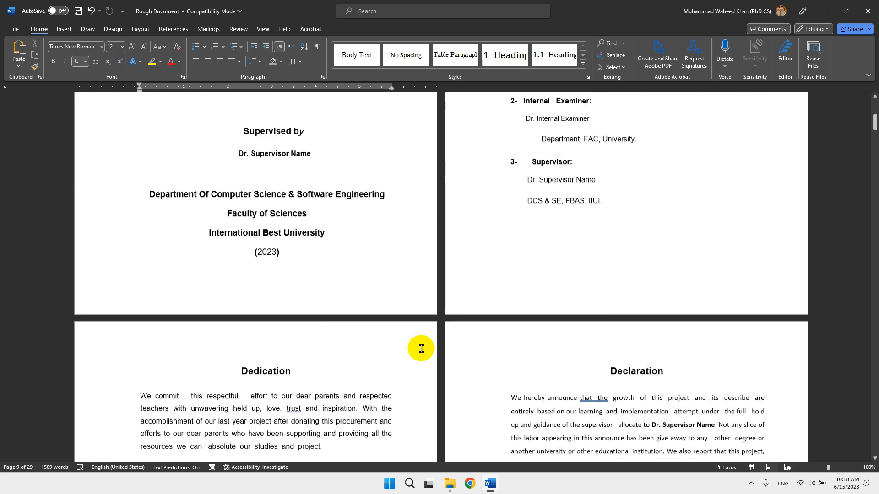
- Open the cover page's footer and insert a bottom-of-page number in the Plain Number 3 style
{"action": "left_click", "coordinate": [348, 302]}
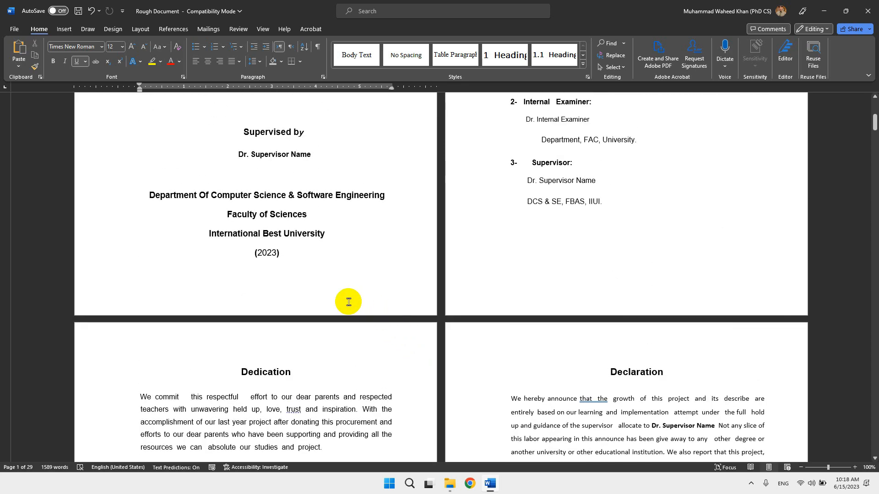
{"action": "double_click", "coordinate": [348, 302]}
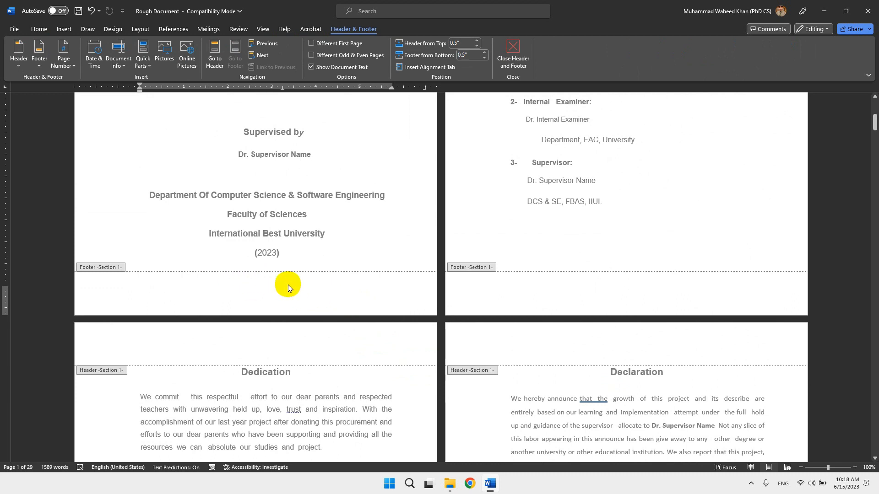
{"action": "left_click", "coordinate": [68, 69]}
{"action": "mouse_move", "coordinate": [87, 96]}
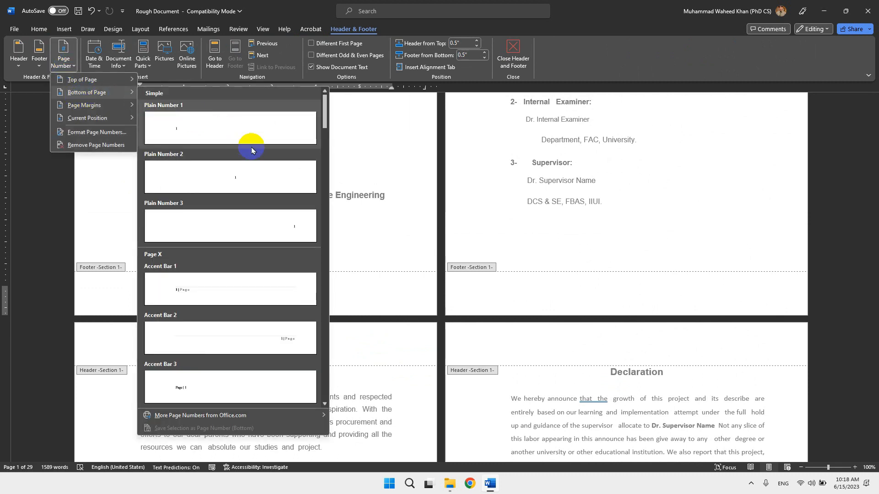
{"action": "left_click", "coordinate": [260, 223]}
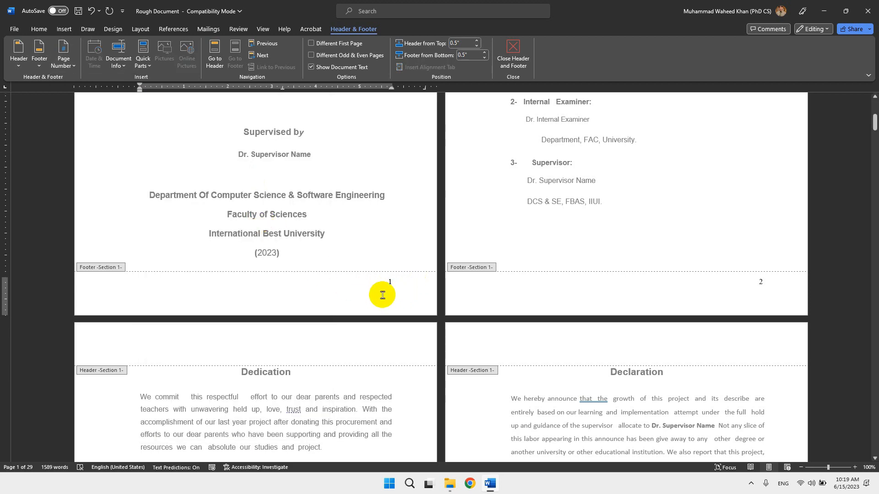
- Give the section a different first page so that the cover page carries no page number
{"action": "scroll", "coordinate": [480, 353], "scroll_direction": "down", "scroll_amount": 15}
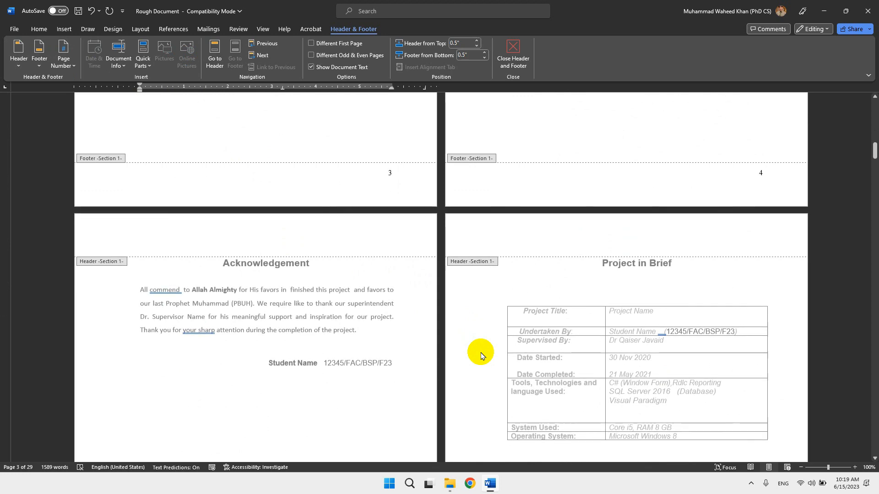
{"action": "scroll", "coordinate": [480, 356], "scroll_direction": "down", "scroll_amount": 9}
{"action": "scroll", "coordinate": [480, 356], "scroll_direction": "up", "scroll_amount": 13}
{"action": "scroll", "coordinate": [480, 356], "scroll_direction": "up", "scroll_amount": 15}
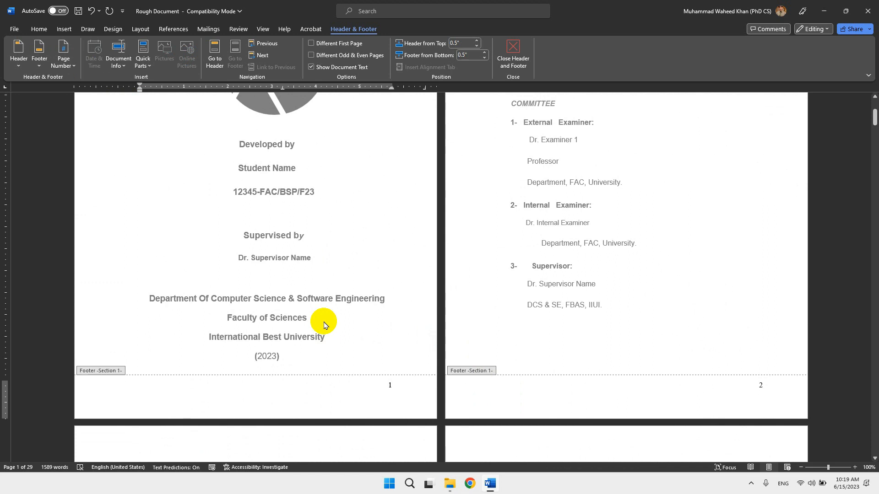
{"action": "left_click", "coordinate": [324, 44]}
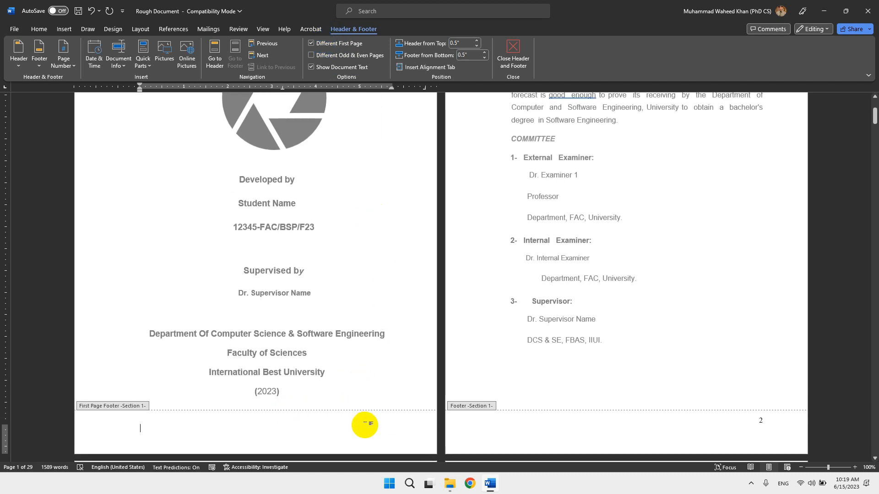
{"action": "scroll", "coordinate": [274, 433], "scroll_direction": "up", "scroll_amount": 3}
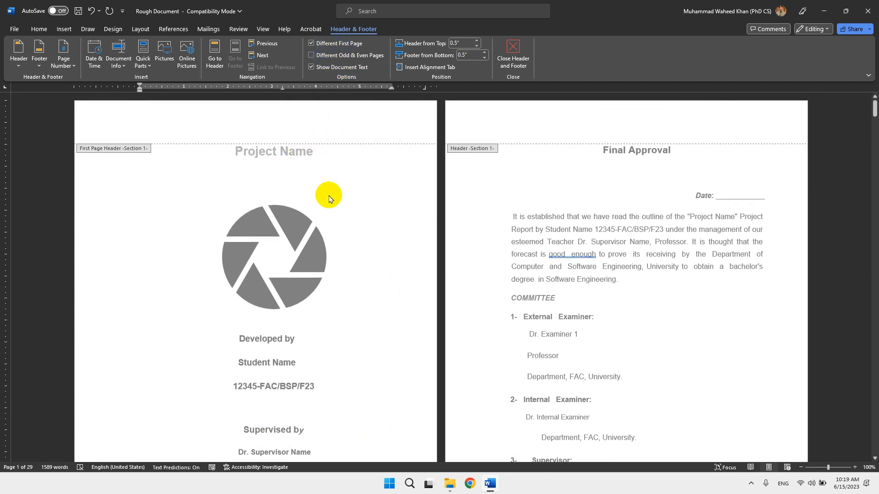
{"action": "scroll", "coordinate": [347, 246], "scroll_direction": "down", "scroll_amount": 6}
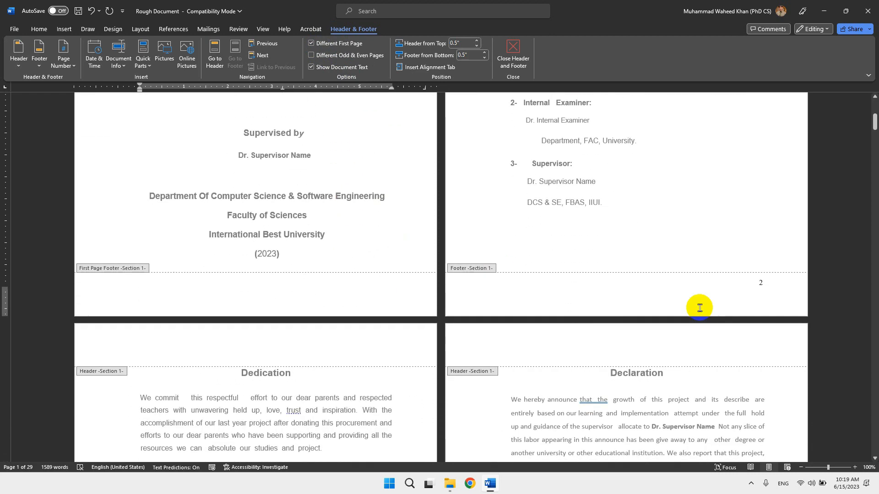
- Try to add the text "Project Name" before the page number in the page 2 footer and space the two apart
{"action": "left_click", "coordinate": [734, 286]}
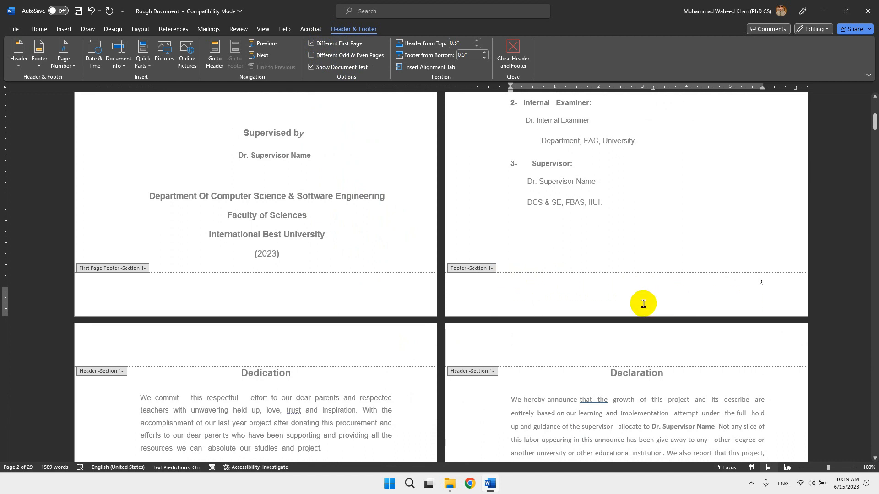
{"action": "left_click", "coordinate": [752, 284]}
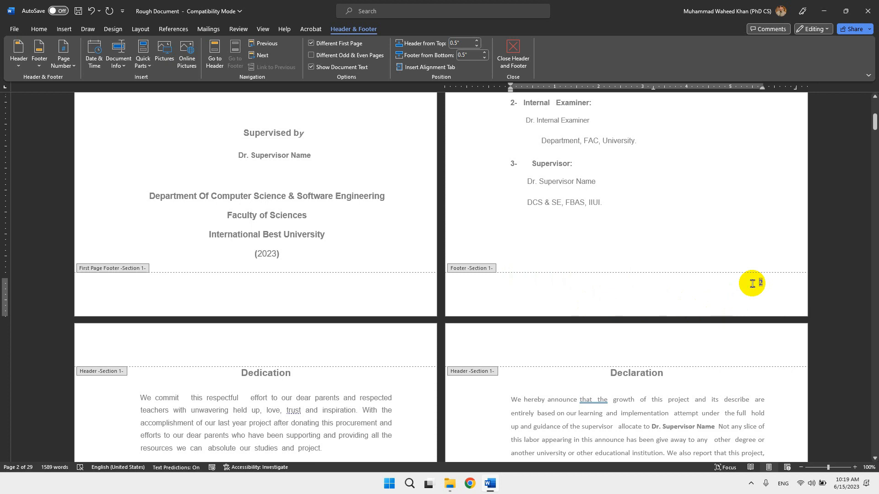
{"action": "type", "text": "Projec"}
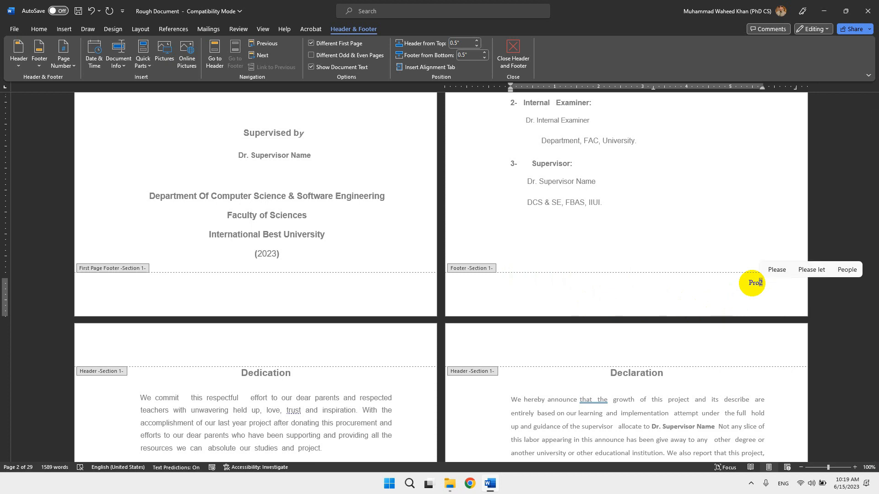
{"action": "type", "text": "t Name"}
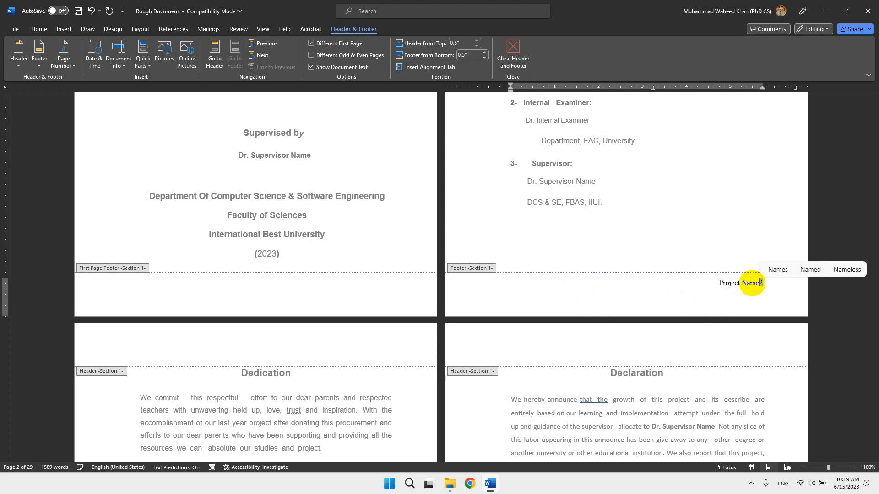
{"action": "key", "text": "Tab"}
{"action": "key", "text": "Tab"}
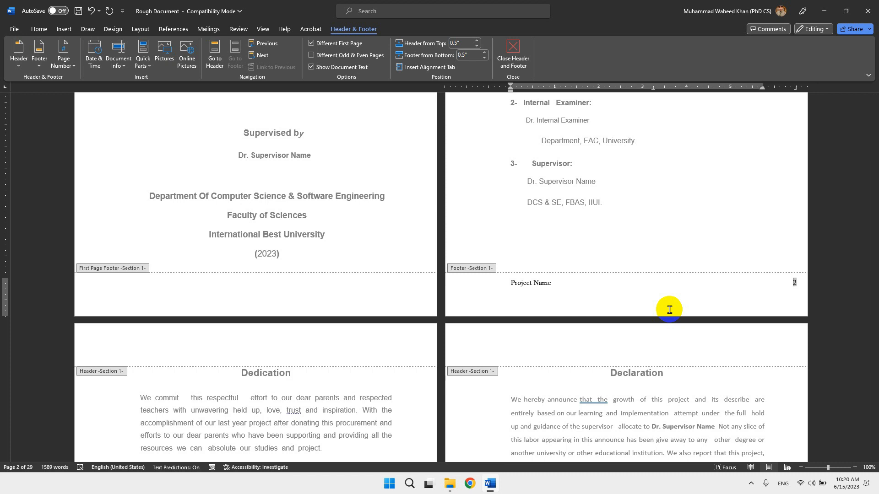
{"action": "key", "text": "ctrl+e"}
{"action": "key", "text": "ctrl+r"}
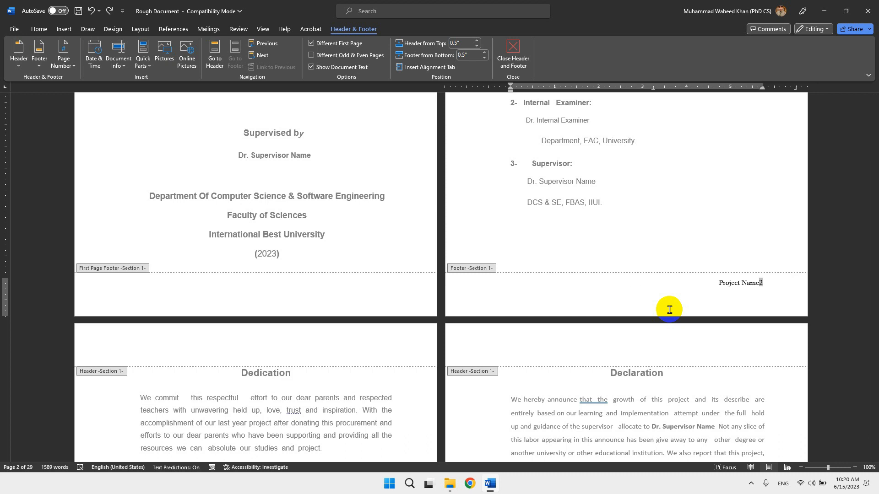
- Delete the "Project Name" text from the page 2 footer, leaving only the page number
{"action": "key", "text": "BackSpace"}
{"action": "key", "text": "BackSpace"}
{"action": "key", "text": "BackSpace"}
{"action": "key", "text": "BackSpace"}
{"action": "key", "text": "BackSpace"}
{"action": "key", "text": "BackSpace"}
{"action": "key", "text": "BackSpace"}
{"action": "key", "text": "BackSpace"}
{"action": "key", "text": "BackSpace"}
{"action": "key", "text": "BackSpace"}
{"action": "key", "text": "BackSpace"}
{"action": "key", "text": "BackSpace"}
- Copy the page number in the page 2 footer and remove it from the footer
{"action": "key", "text": "shift+End"}
{"action": "key", "text": "ctrl+c"}
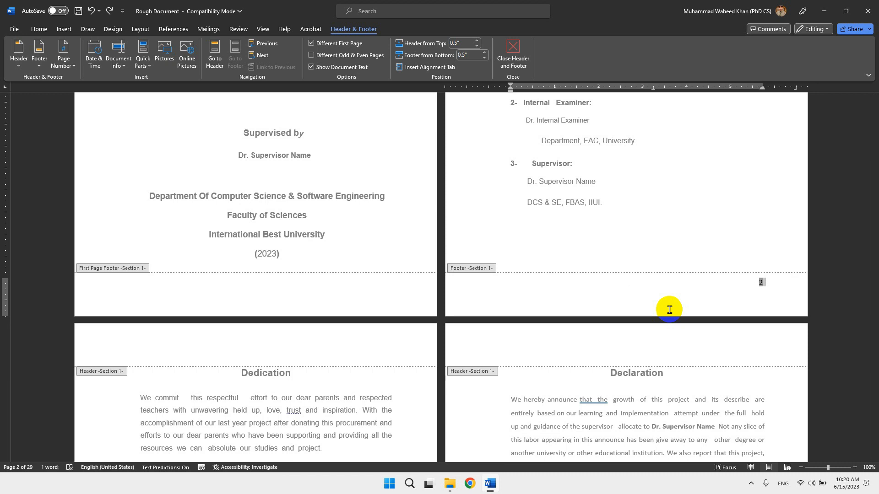
{"action": "key", "text": "BackSpace"}
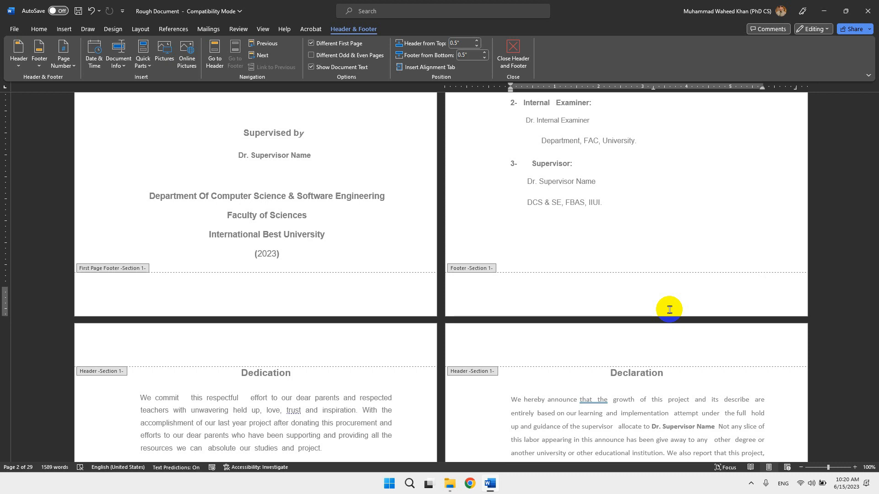
- Insert a table of two columns and one row in the page 2 footer
{"action": "left_click", "coordinate": [68, 29]}
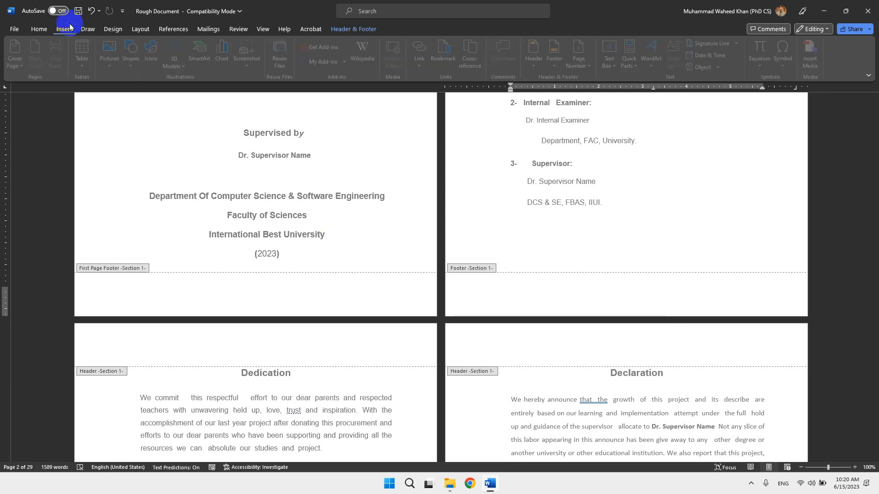
{"action": "left_click", "coordinate": [85, 64]}
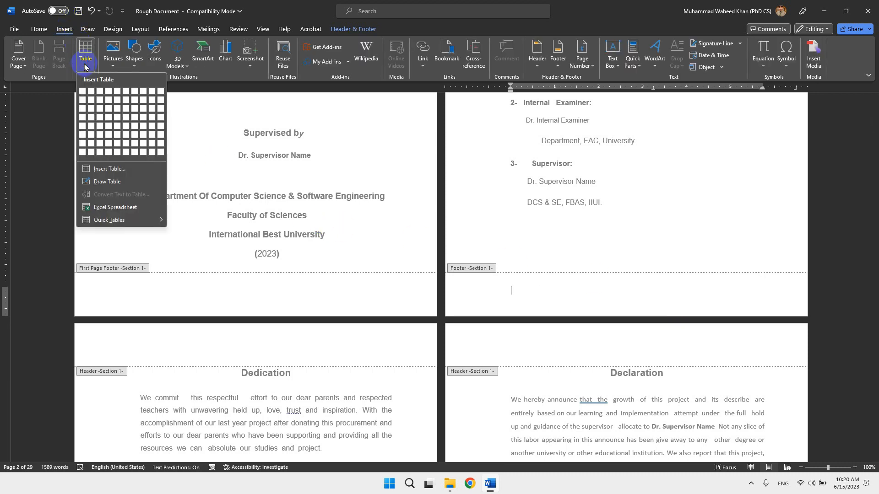
{"action": "left_click", "coordinate": [92, 94]}
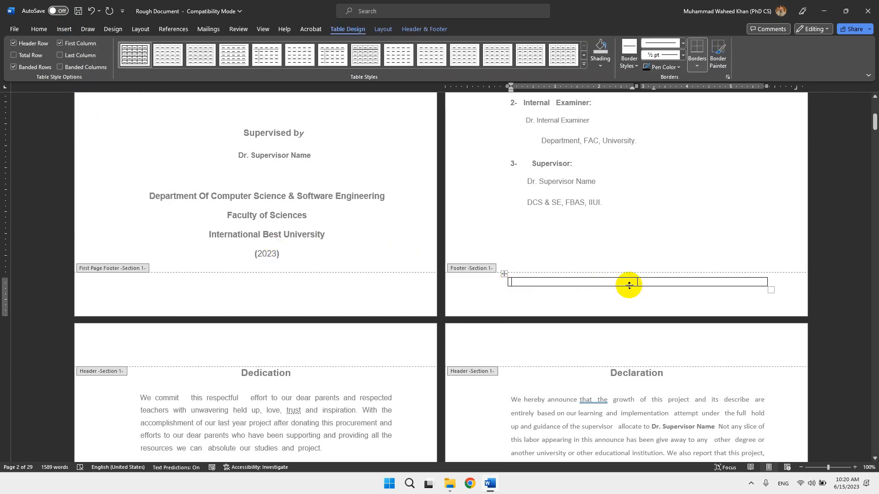
- Paste the copied page number into the second cell of the footer table and remove the extra blank line below it
{"action": "left_click", "coordinate": [650, 282]}
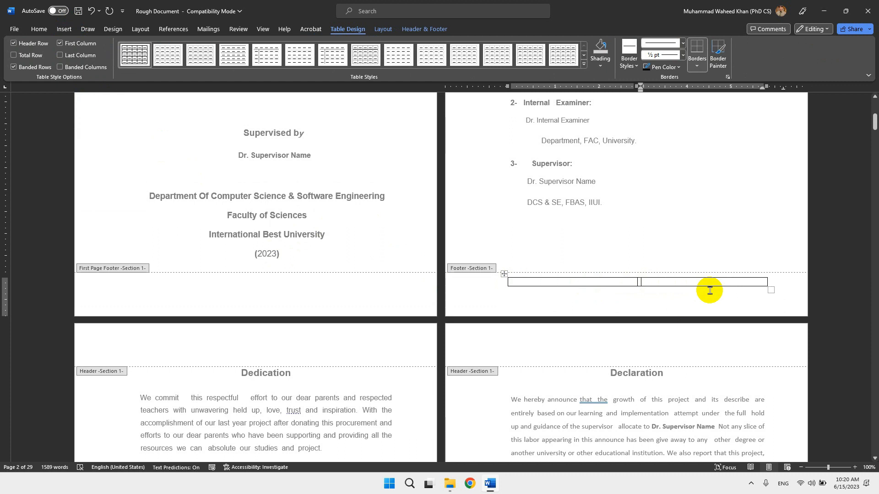
{"action": "key", "text": "ctrl+v"}
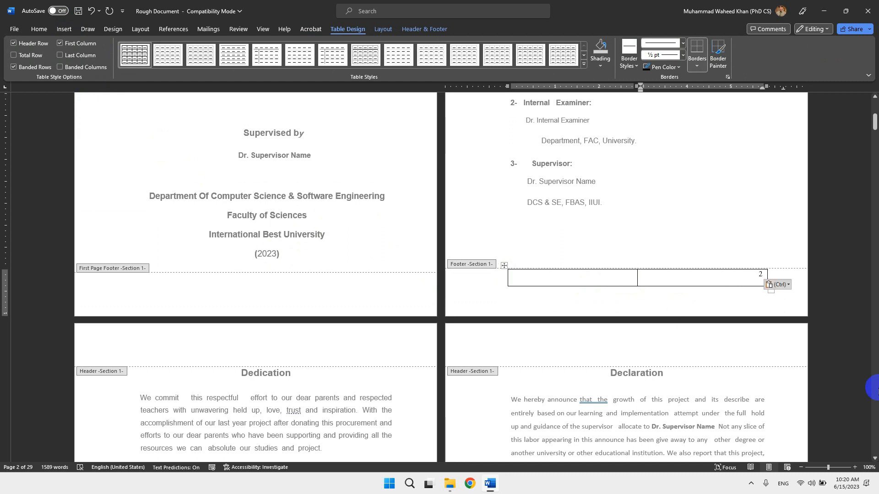
{"action": "key", "text": "BackSpace"}
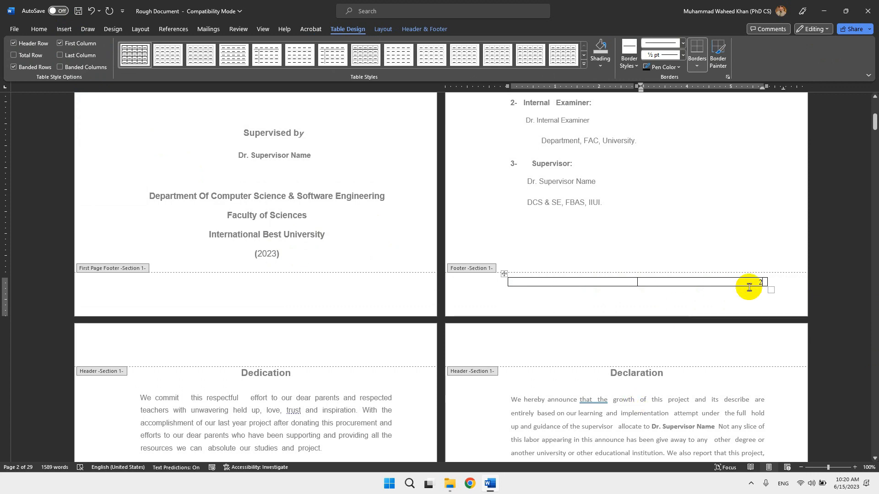
{"action": "scroll", "coordinate": [705, 343], "scroll_direction": "down", "scroll_amount": 5}
{"action": "scroll", "coordinate": [699, 354], "scroll_direction": "down", "scroll_amount": 6}
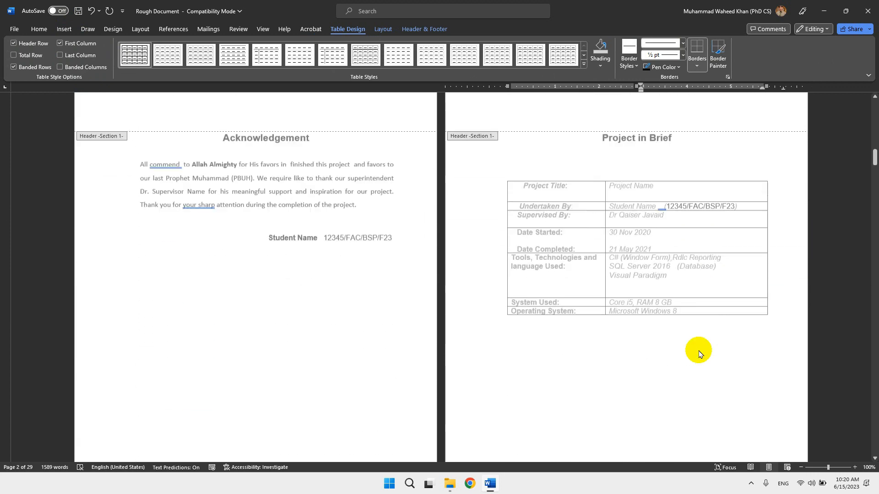
{"action": "scroll", "coordinate": [699, 354], "scroll_direction": "up", "scroll_amount": 2}
{"action": "scroll", "coordinate": [699, 353], "scroll_direction": "down", "scroll_amount": 7}
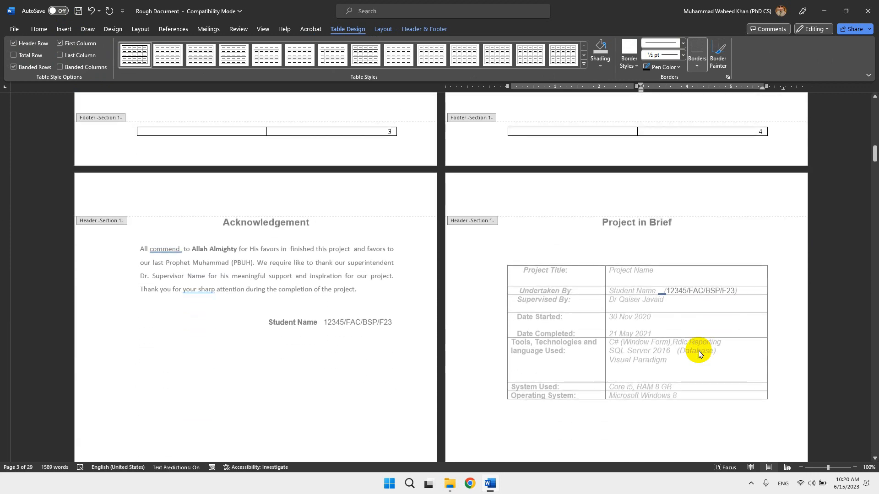
- Remove all borders from the page 2 footer table, and apply only a top border to it
{"action": "scroll", "coordinate": [699, 353], "scroll_direction": "up", "scroll_amount": 12}
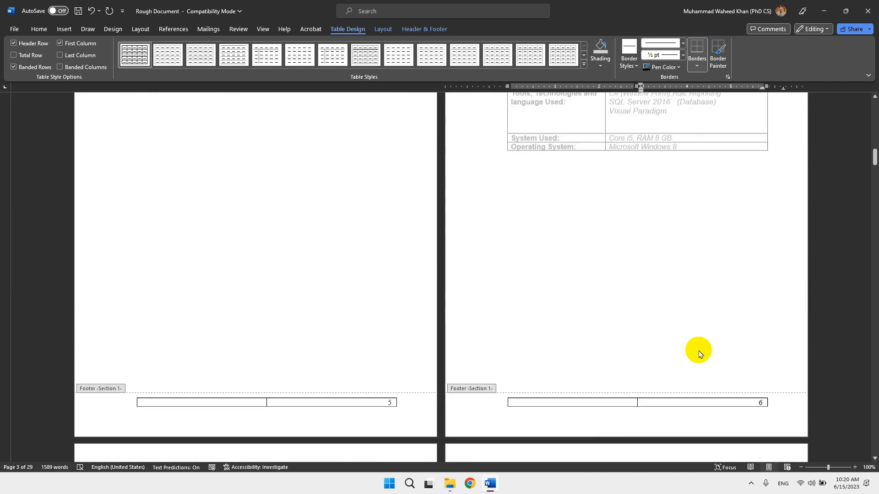
{"action": "scroll", "coordinate": [698, 354], "scroll_direction": "up", "scroll_amount": 1}
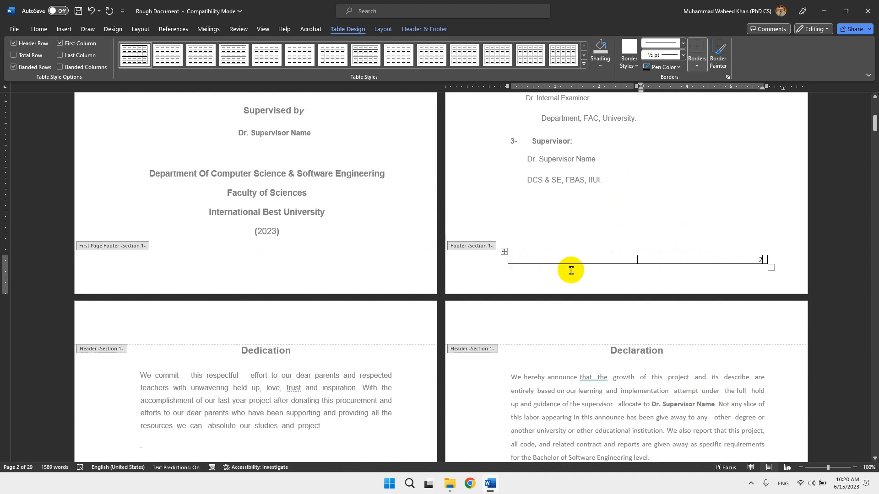
{"action": "left_click", "coordinate": [504, 252]}
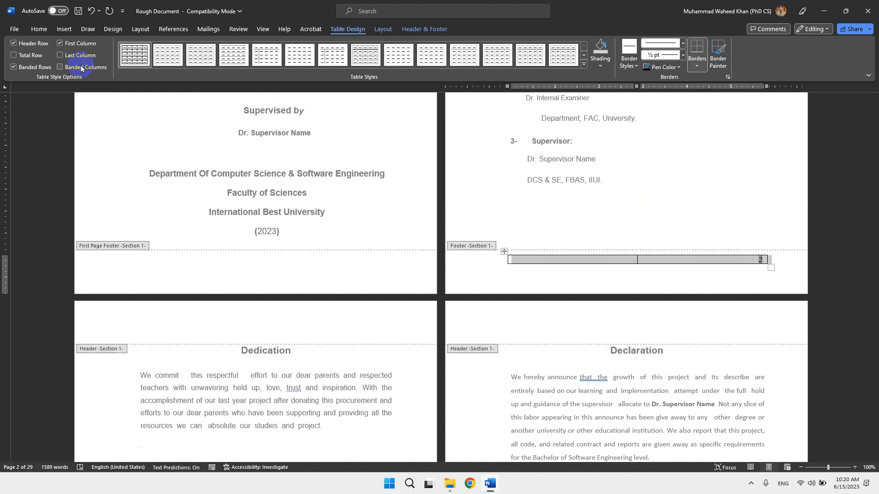
{"action": "left_click", "coordinate": [39, 29]}
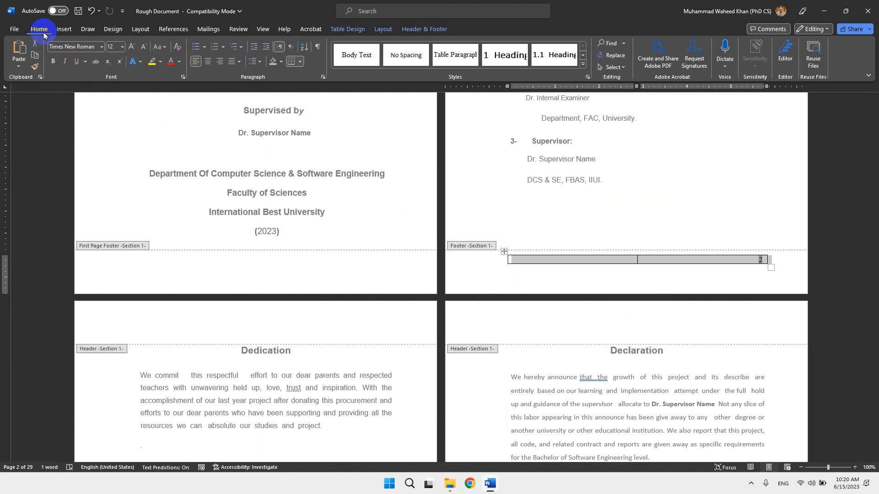
{"action": "left_click", "coordinate": [300, 64]}
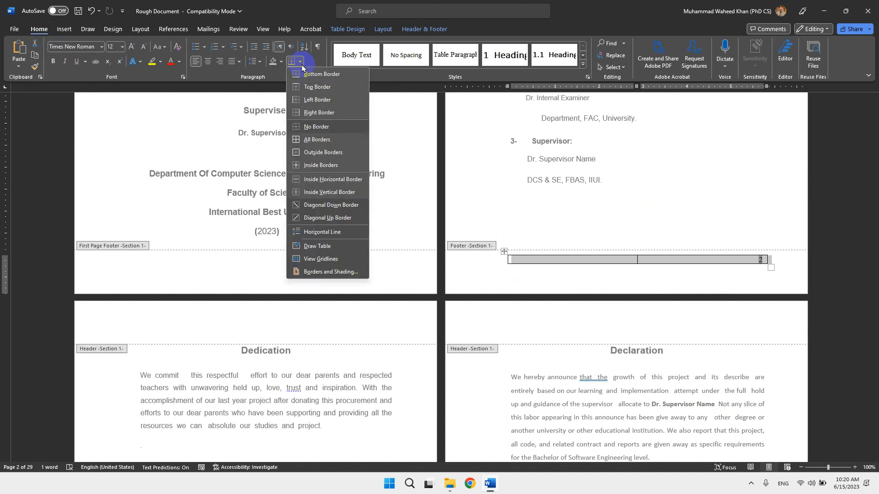
{"action": "left_click", "coordinate": [314, 132]}
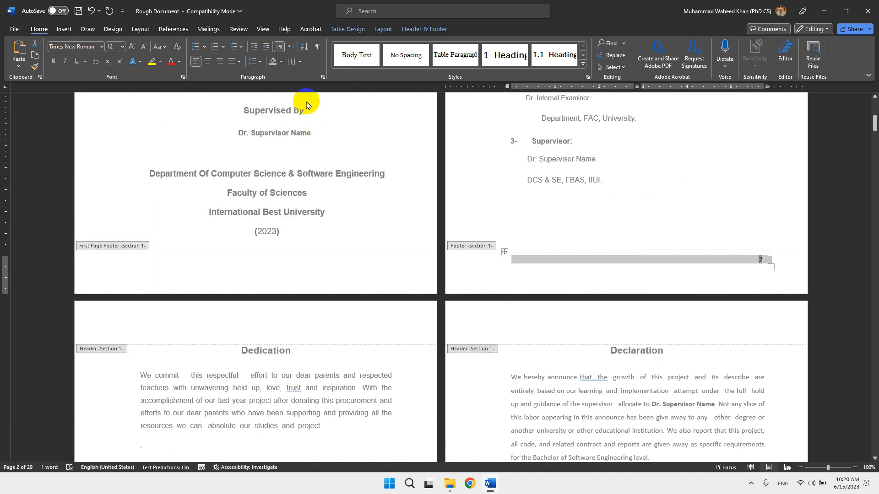
{"action": "left_click", "coordinate": [303, 62]}
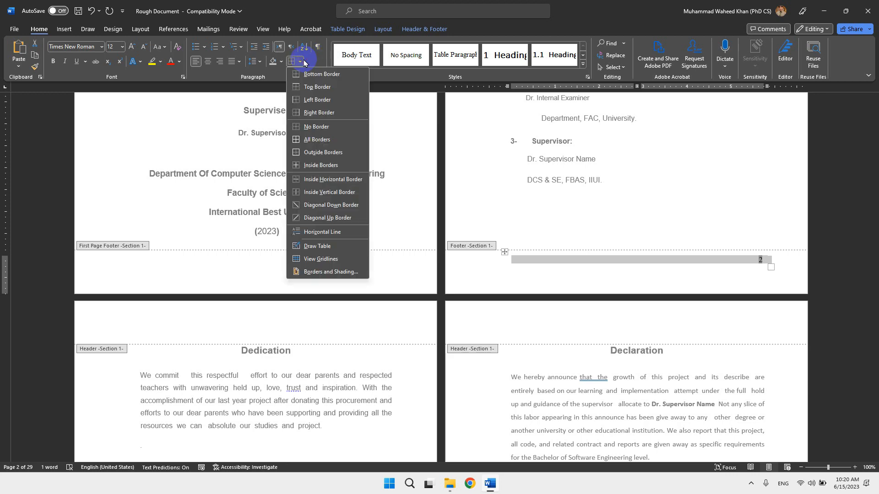
{"action": "left_click", "coordinate": [314, 88]}
- Examine the footer's top line and page numbers on the pages up to the table of contents
{"action": "scroll", "coordinate": [366, 261], "scroll_direction": "down", "scroll_amount": 10}
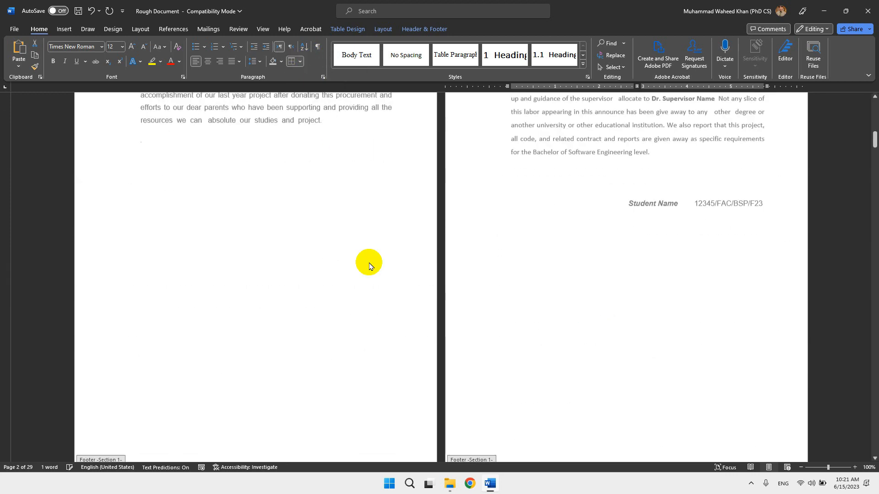
{"action": "scroll", "coordinate": [369, 265], "scroll_direction": "down", "scroll_amount": 5}
{"action": "scroll", "coordinate": [369, 264], "scroll_direction": "up", "scroll_amount": 4}
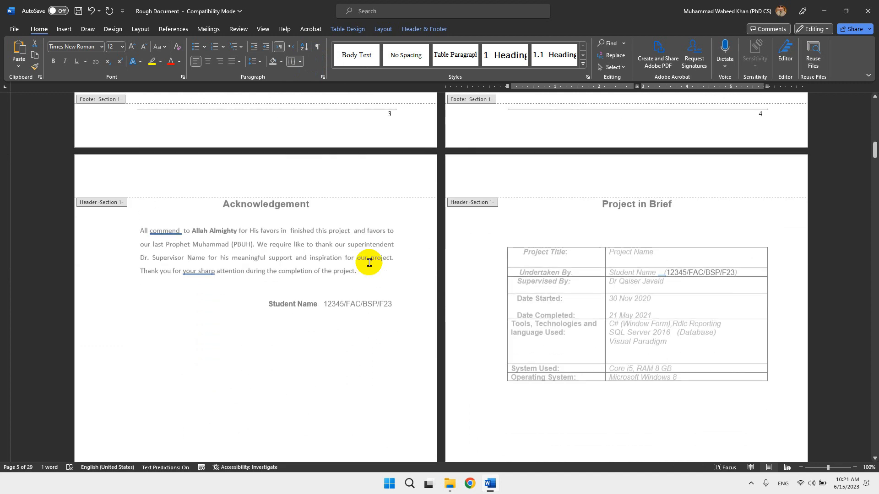
{"action": "scroll", "coordinate": [369, 263], "scroll_direction": "down", "scroll_amount": 6}
{"action": "scroll", "coordinate": [369, 265], "scroll_direction": "down", "scroll_amount": 15}
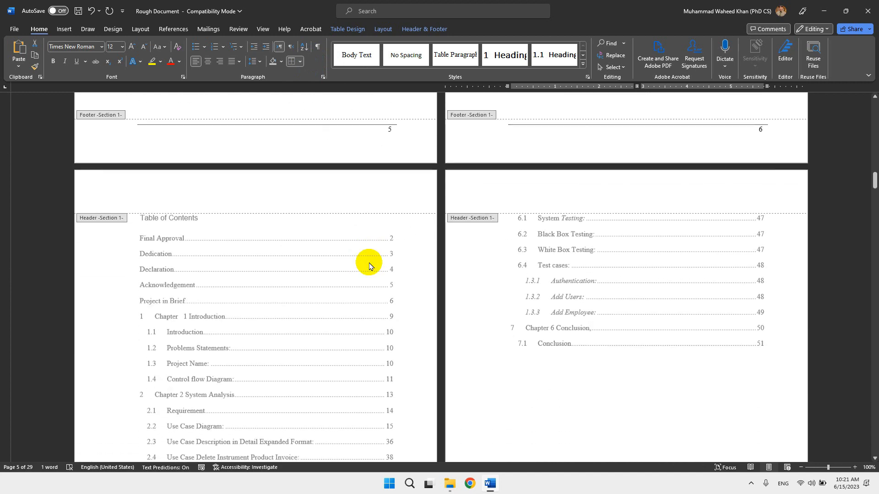
{"action": "scroll", "coordinate": [369, 266], "scroll_direction": "up", "scroll_amount": 20}
{"action": "scroll", "coordinate": [369, 266], "scroll_direction": "up", "scroll_amount": 20}
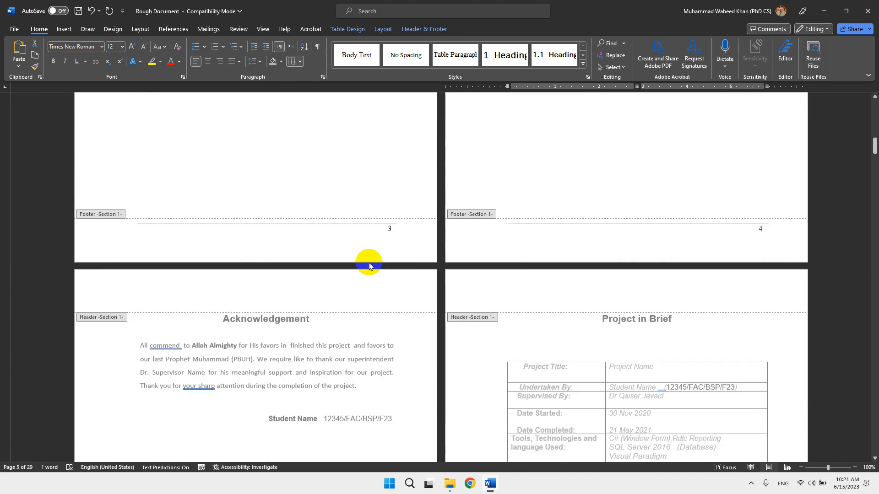
{"action": "scroll", "coordinate": [369, 266], "scroll_direction": "up", "scroll_amount": 1}
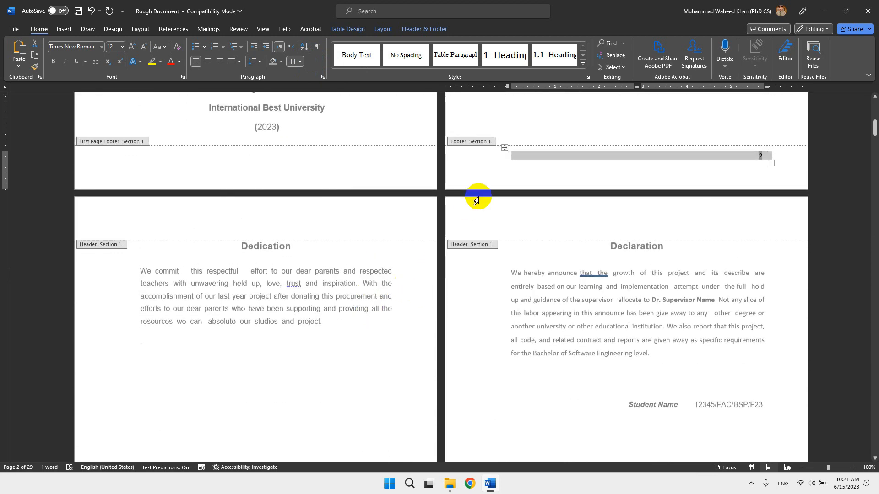
- Enter "Project Name" in the first cell of the page 2 footer table and return to editing the document body
{"action": "left_click", "coordinate": [527, 157]}
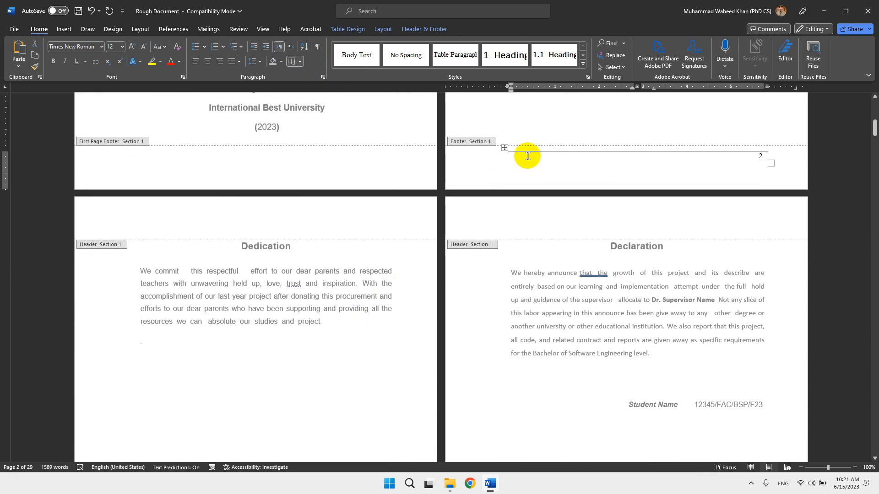
{"action": "type", "text": "Project Name"}
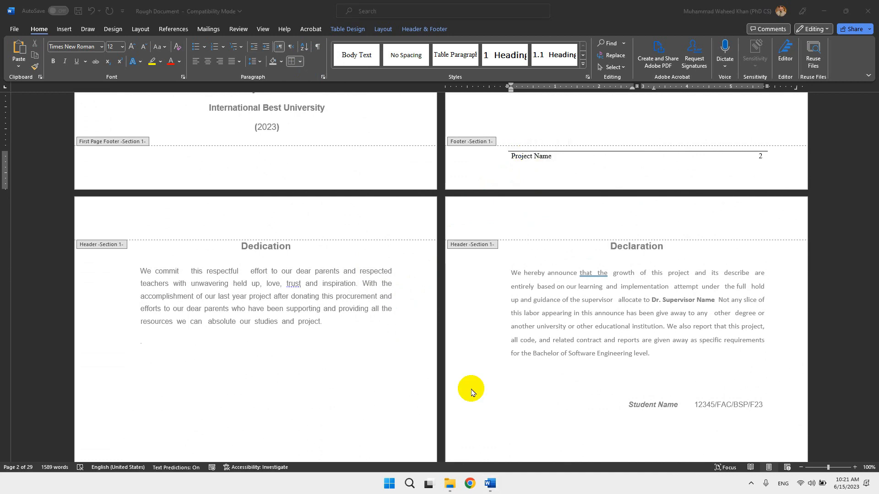
{"action": "scroll", "coordinate": [472, 392], "scroll_direction": "down", "scroll_amount": 10}
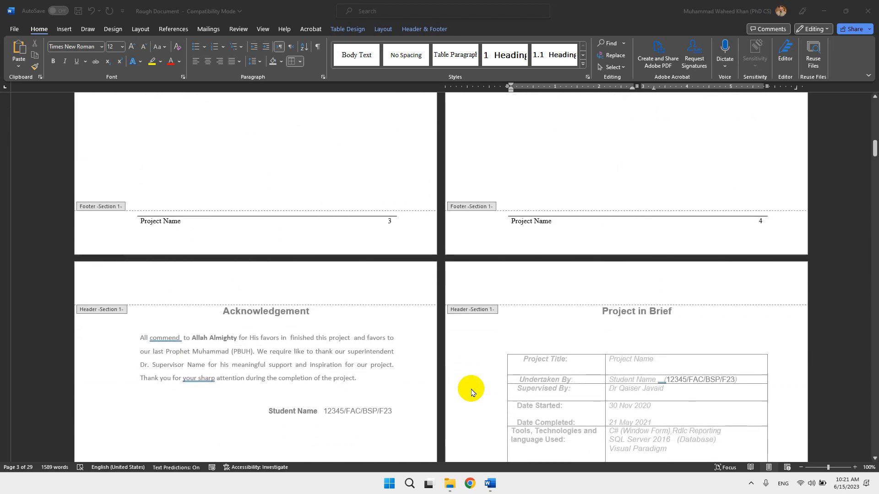
{"action": "scroll", "coordinate": [471, 393], "scroll_direction": "down", "scroll_amount": 10}
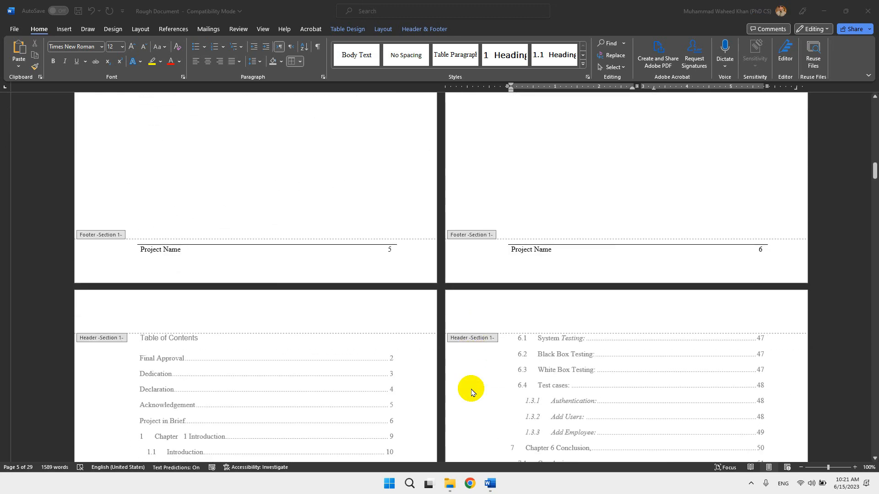
{"action": "left_click", "coordinate": [392, 250]}
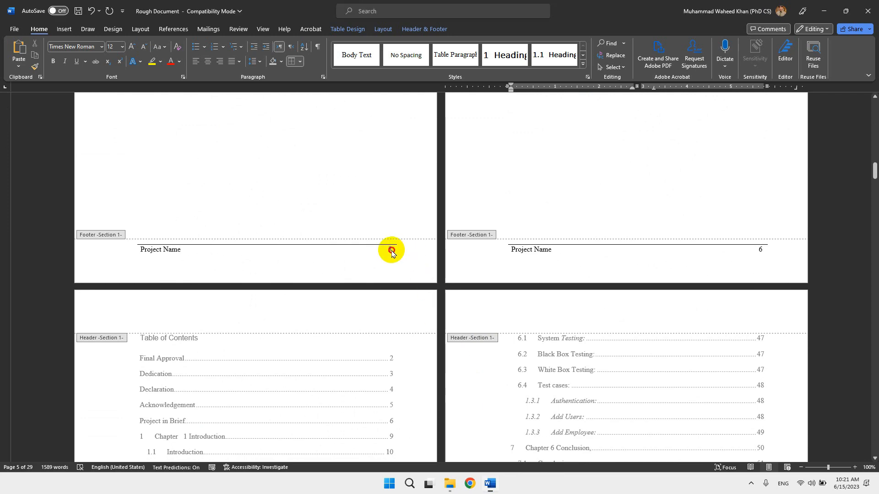
{"action": "scroll", "coordinate": [391, 254], "scroll_direction": "down", "scroll_amount": 18}
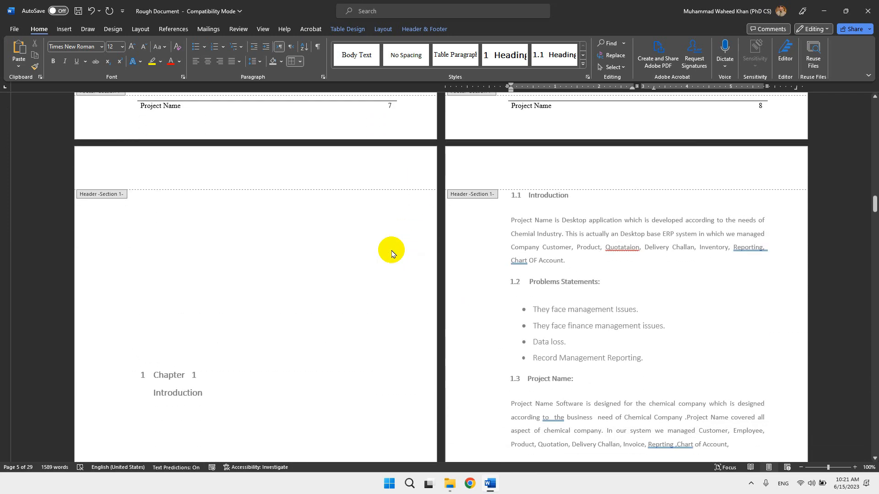
{"action": "scroll", "coordinate": [392, 254], "scroll_direction": "down", "scroll_amount": 3}
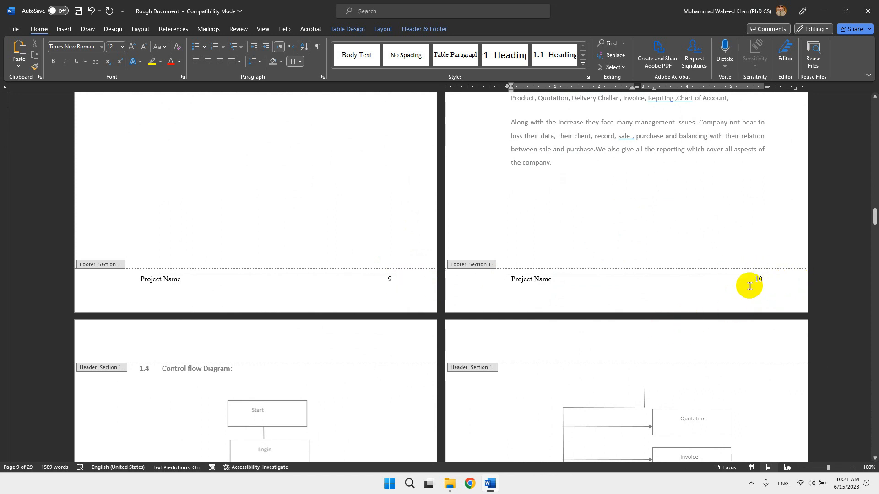
{"action": "scroll", "coordinate": [617, 266], "scroll_direction": "up", "scroll_amount": 8}
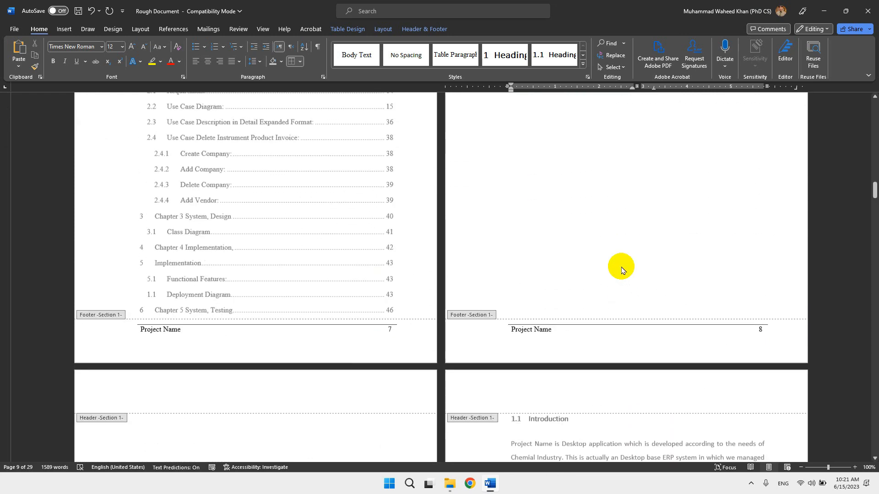
{"action": "scroll", "coordinate": [621, 270], "scroll_direction": "up", "scroll_amount": 2}
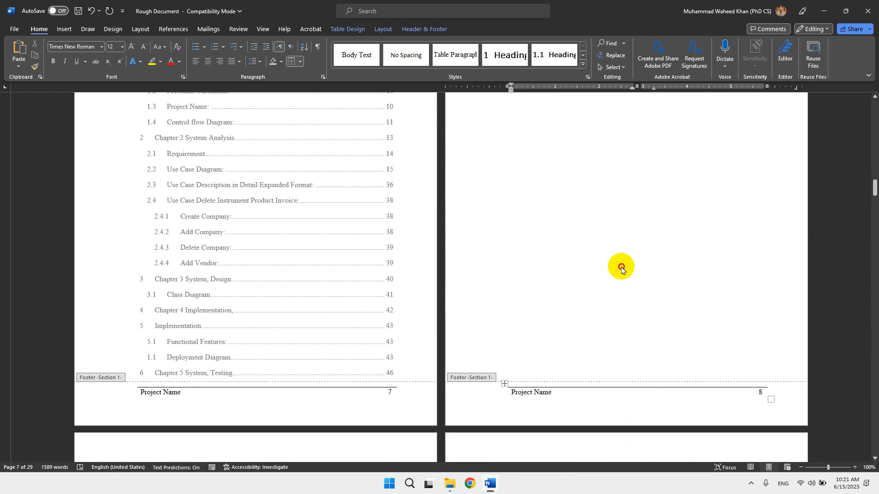
{"action": "double_click", "coordinate": [621, 269]}
- Show the formatting marks and delete the page break after the last table of contents entry
{"action": "scroll", "coordinate": [621, 268], "scroll_direction": "up", "scroll_amount": 5}
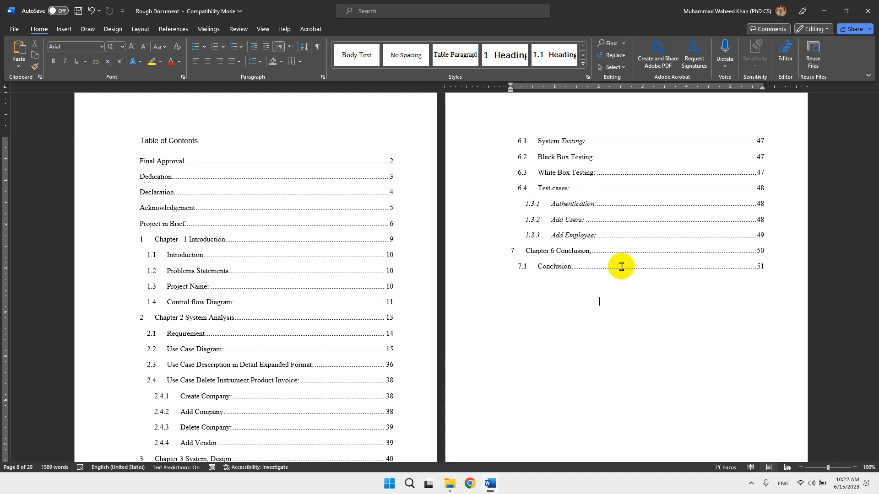
{"action": "scroll", "coordinate": [525, 327], "scroll_direction": "down", "scroll_amount": 3}
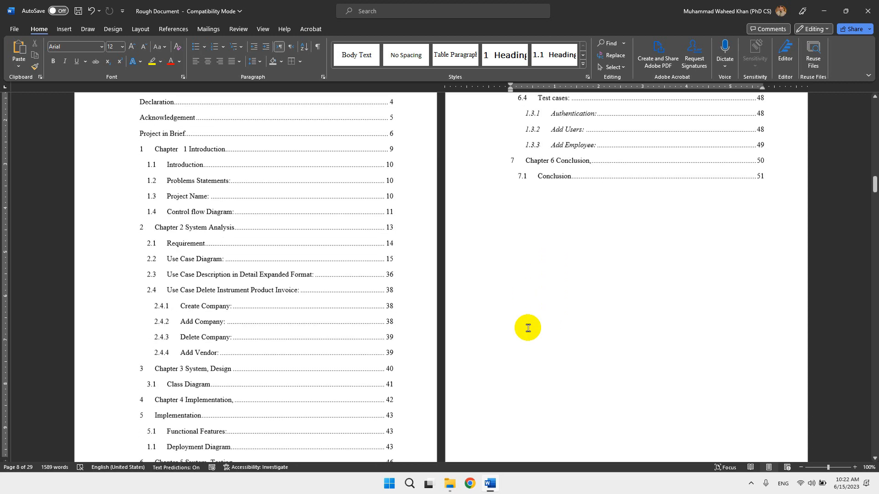
{"action": "scroll", "coordinate": [571, 210], "scroll_direction": "down", "scroll_amount": 6}
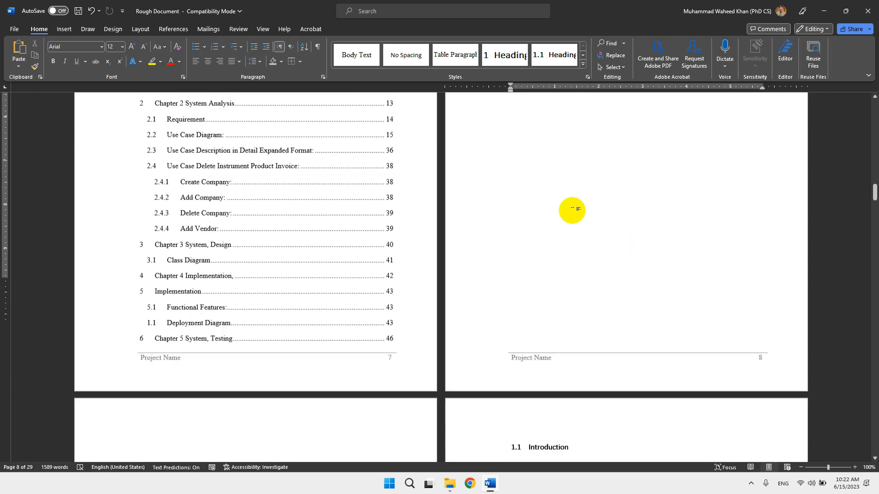
{"action": "scroll", "coordinate": [571, 211], "scroll_direction": "down", "scroll_amount": 1}
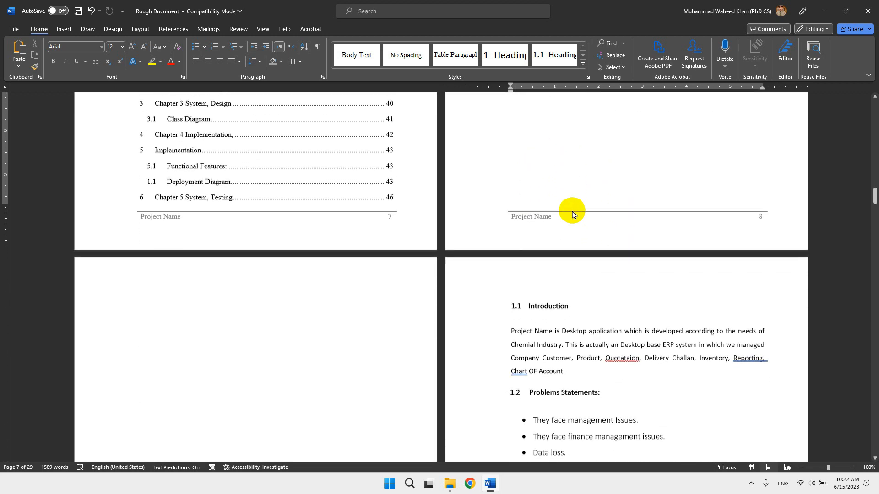
{"action": "scroll", "coordinate": [284, 339], "scroll_direction": "down", "scroll_amount": 6}
{"action": "scroll", "coordinate": [508, 408], "scroll_direction": "down", "scroll_amount": 4}
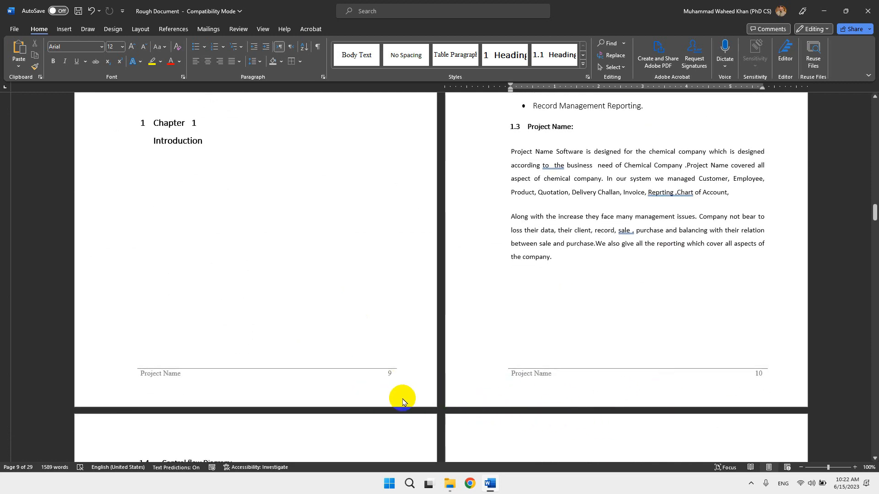
{"action": "scroll", "coordinate": [402, 398], "scroll_direction": "up", "scroll_amount": 15}
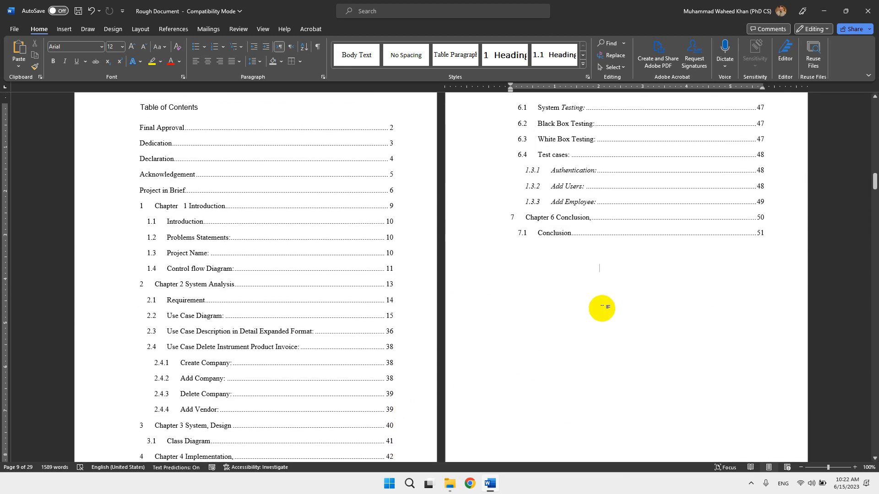
{"action": "left_click", "coordinate": [319, 48]}
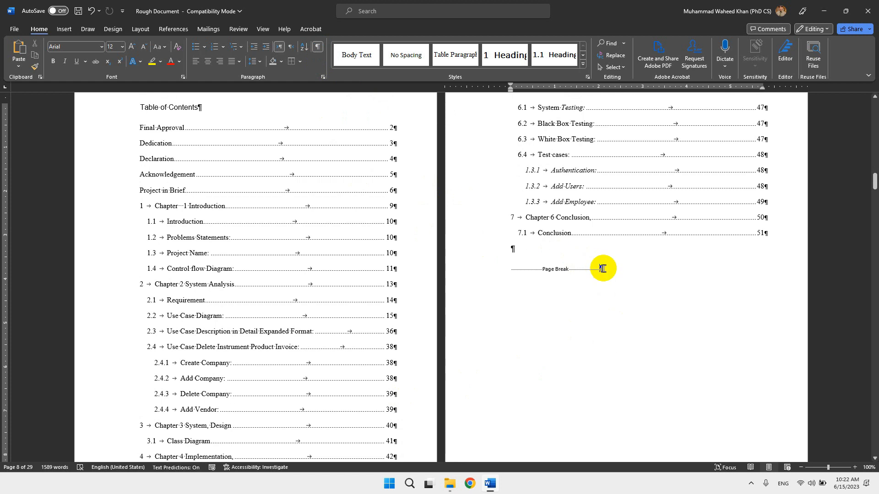
{"action": "left_click_drag", "start_coordinate": [603, 269], "coordinate": [539, 274]}
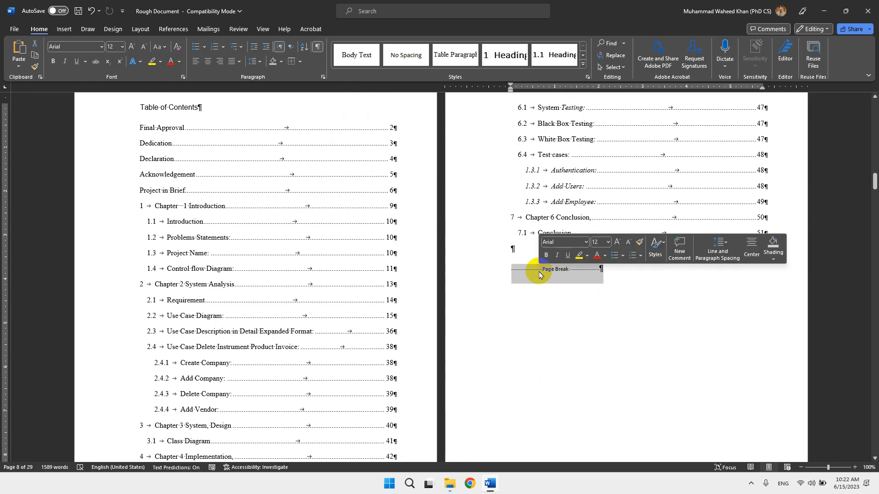
{"action": "key", "text": "Delete"}
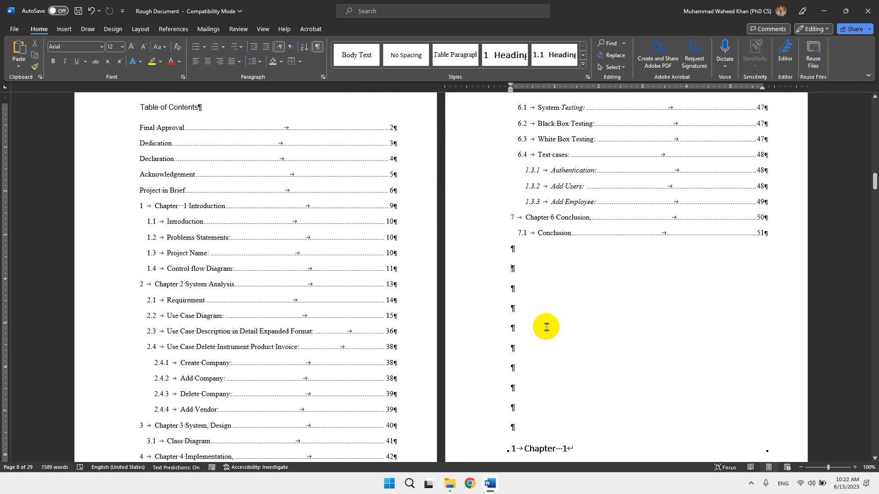
- Insert a Next Page section break between the end of the table of contents and Chapter 1
{"action": "scroll", "coordinate": [545, 327], "scroll_direction": "down", "scroll_amount": 5}
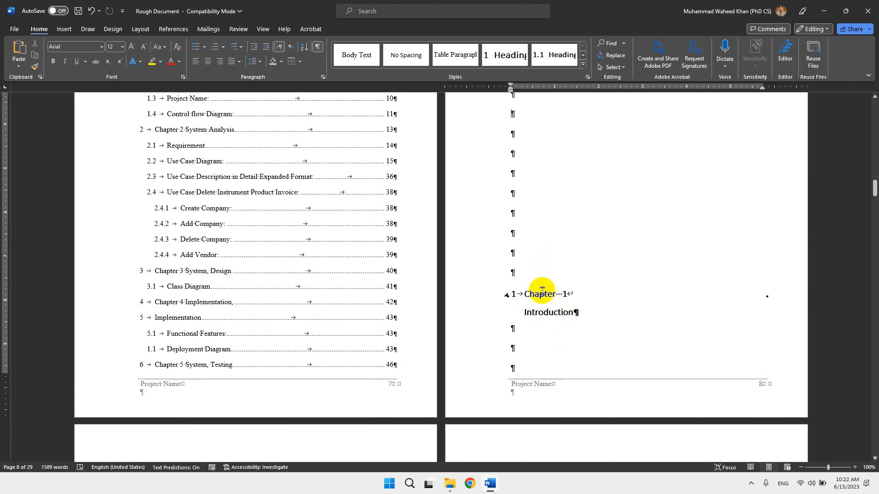
{"action": "scroll", "coordinate": [542, 293], "scroll_direction": "up", "scroll_amount": 1}
{"action": "scroll", "coordinate": [542, 292], "scroll_direction": "up", "scroll_amount": 3}
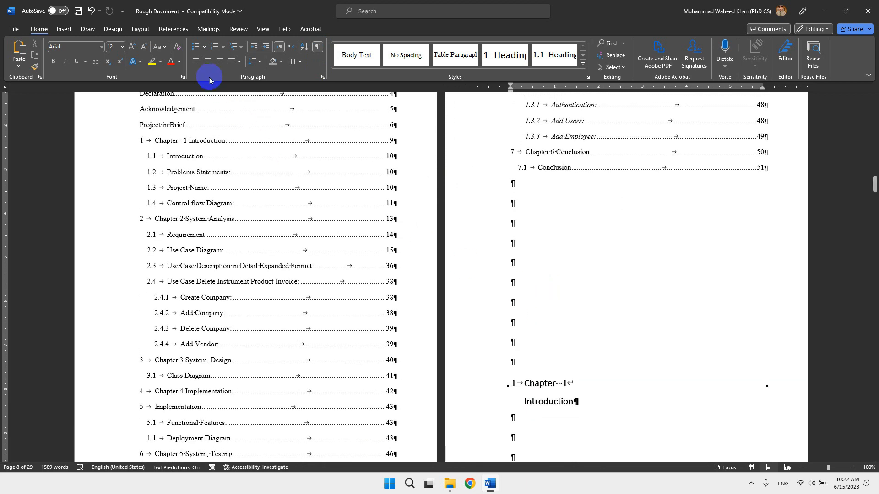
{"action": "left_click", "coordinate": [141, 29]}
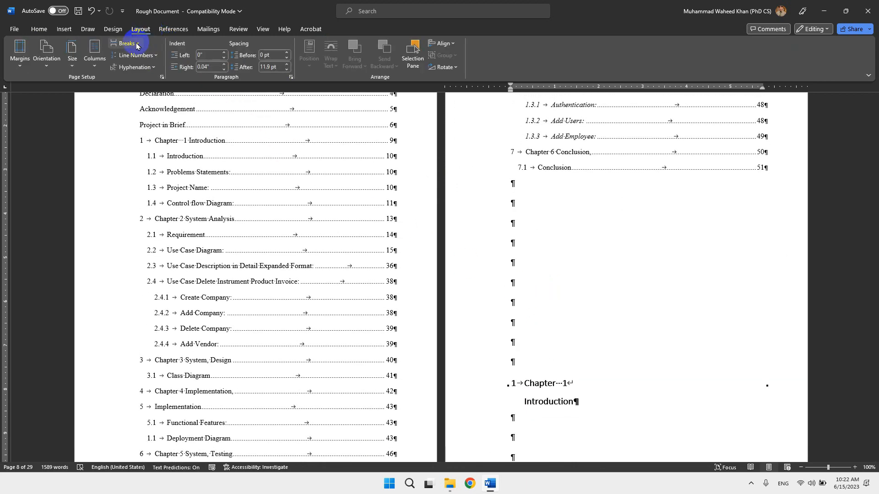
{"action": "left_click", "coordinate": [137, 45]}
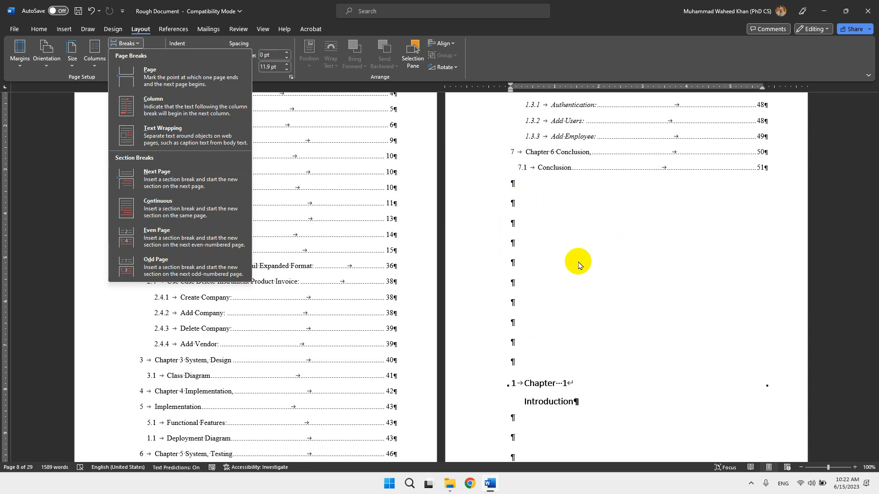
{"action": "left_click", "coordinate": [178, 180]}
{"action": "scroll", "coordinate": [476, 225], "scroll_direction": "down", "scroll_amount": 3}
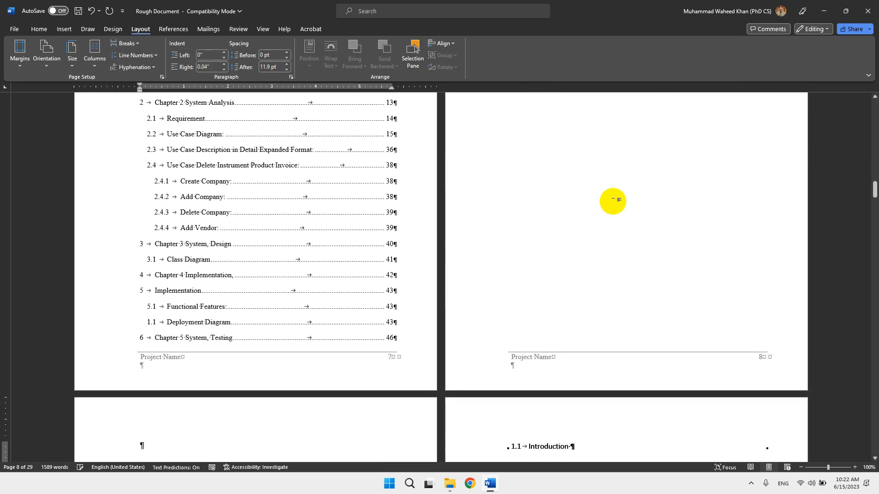
- Examine the pages and footers before and after the section break, from the cover page through to the conclusion
{"action": "scroll", "coordinate": [613, 218], "scroll_direction": "up", "scroll_amount": 3}
{"action": "scroll", "coordinate": [598, 220], "scroll_direction": "up", "scroll_amount": 3}
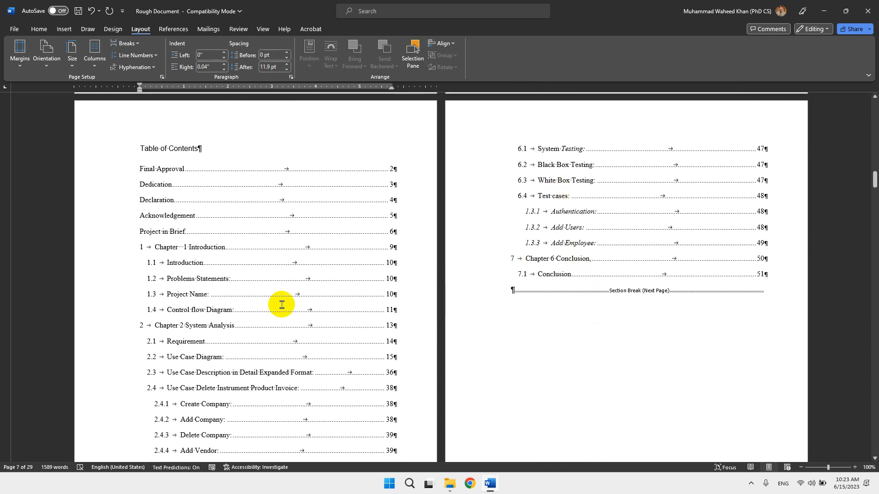
{"action": "scroll", "coordinate": [327, 294], "scroll_direction": "up", "scroll_amount": 5}
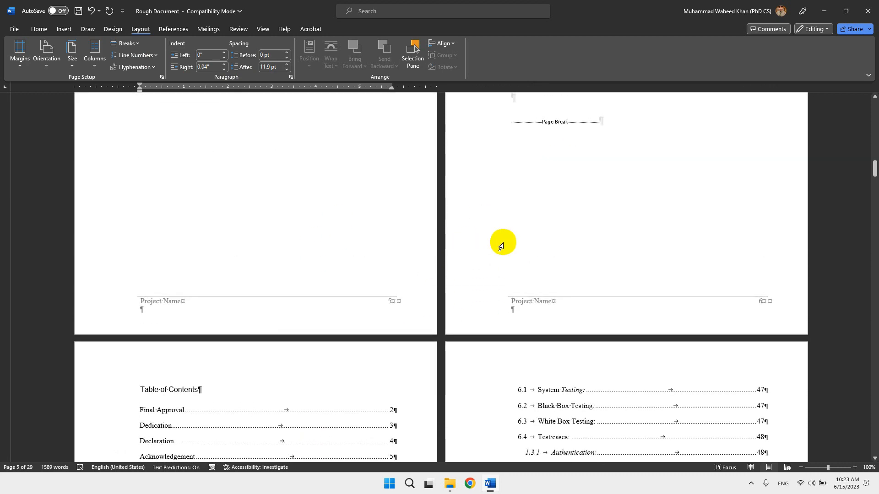
{"action": "scroll", "coordinate": [501, 247], "scroll_direction": "up", "scroll_amount": 15}
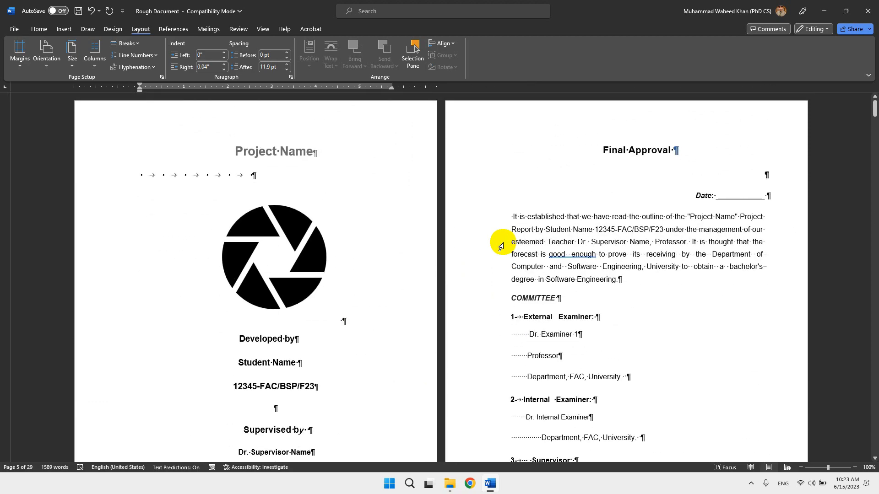
{"action": "scroll", "coordinate": [501, 246], "scroll_direction": "down", "scroll_amount": 15}
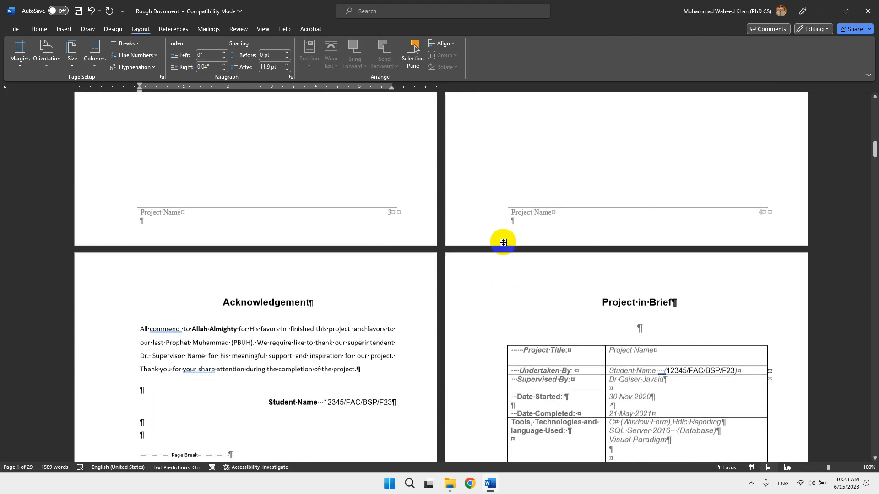
{"action": "scroll", "coordinate": [503, 246], "scroll_direction": "down", "scroll_amount": 18}
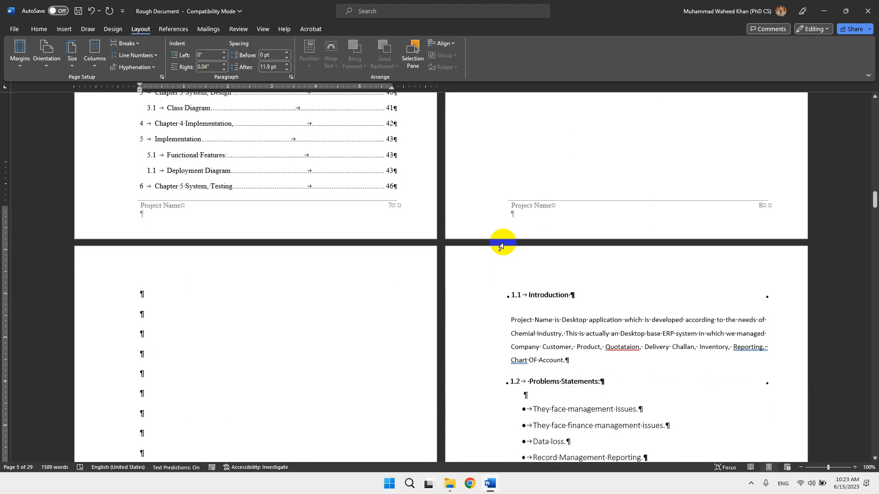
{"action": "scroll", "coordinate": [581, 327], "scroll_direction": "down", "scroll_amount": 20}
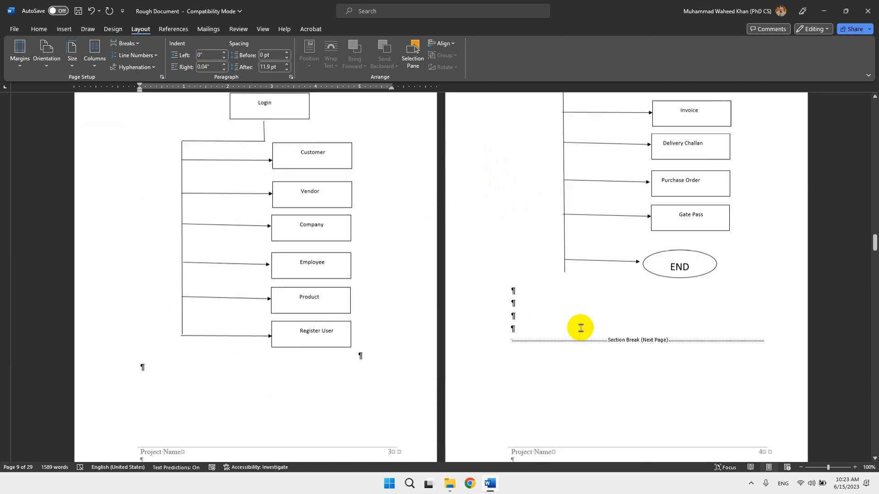
{"action": "scroll", "coordinate": [581, 328], "scroll_direction": "down", "scroll_amount": 20}
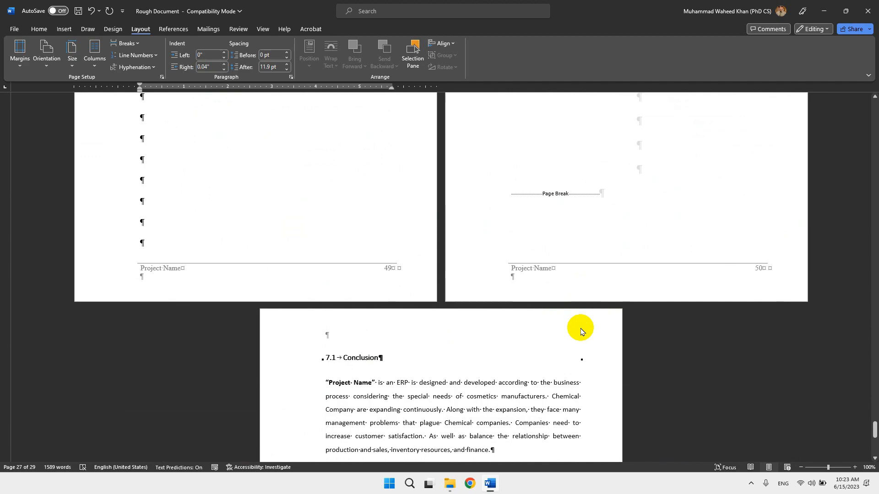
{"action": "scroll", "coordinate": [580, 329], "scroll_direction": "up", "scroll_amount": 20}
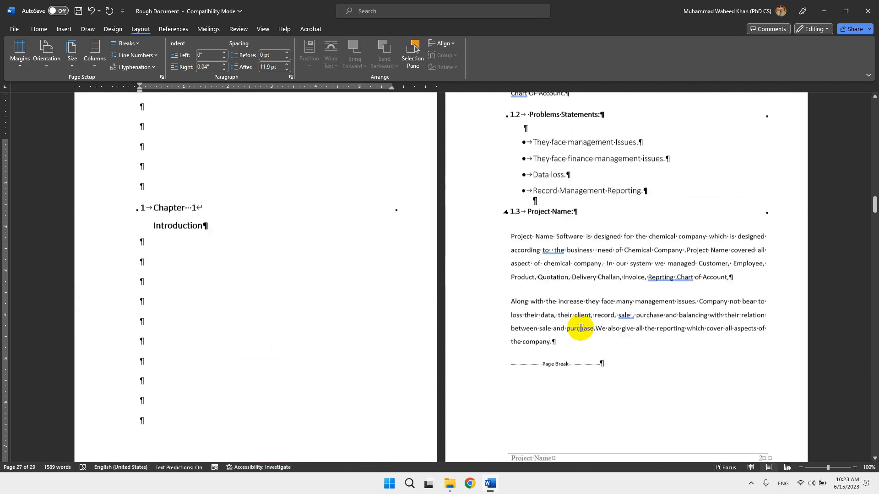
{"action": "scroll", "coordinate": [580, 328], "scroll_direction": "up", "scroll_amount": 10}
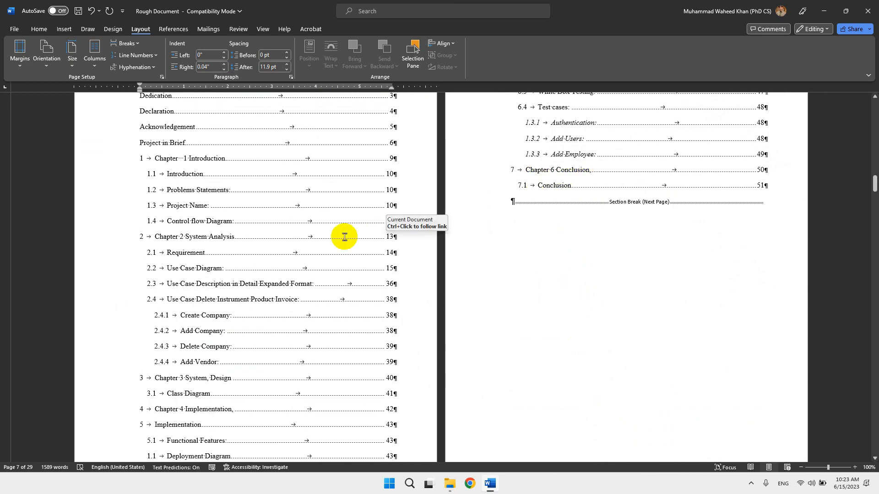
{"action": "scroll", "coordinate": [345, 236], "scroll_direction": "down", "scroll_amount": 10}
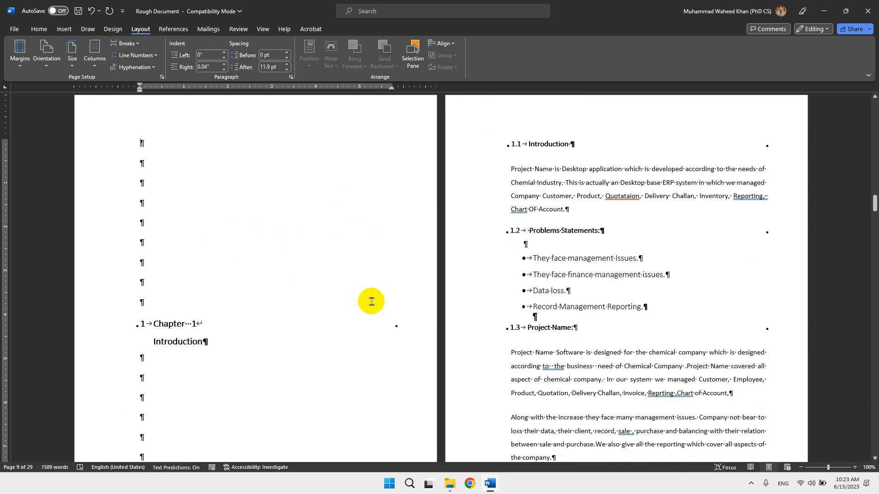
{"action": "scroll", "coordinate": [371, 301], "scroll_direction": "up", "scroll_amount": 10}
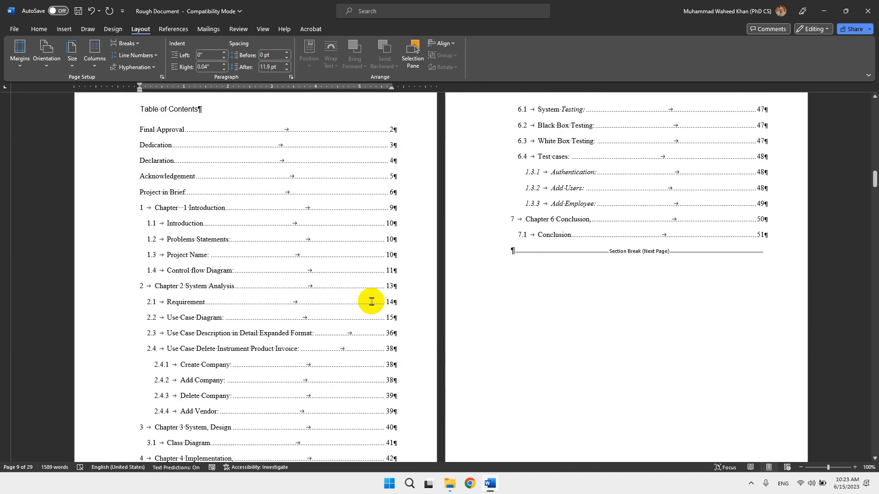
- Hide the formatting marks and review the footers on the pages around the table of contents and Chapter 1
{"action": "left_click", "coordinate": [44, 32]}
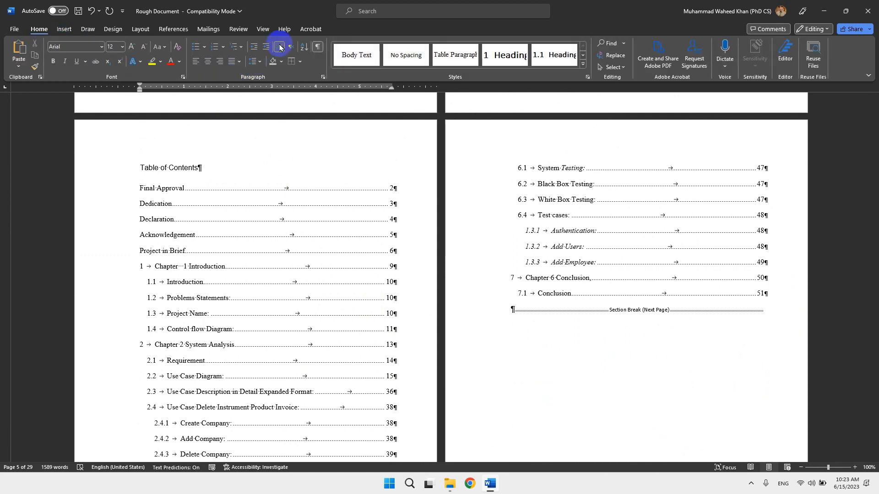
{"action": "left_click", "coordinate": [317, 47]}
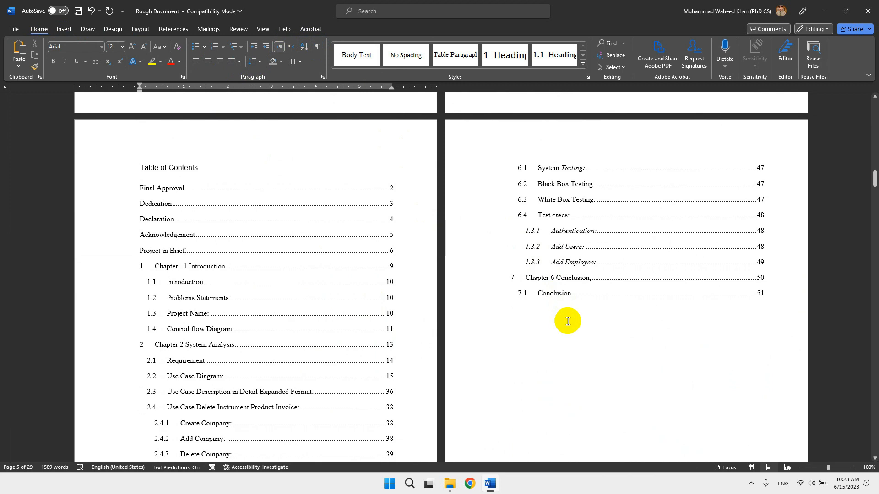
{"action": "scroll", "coordinate": [568, 321], "scroll_direction": "down", "scroll_amount": 5}
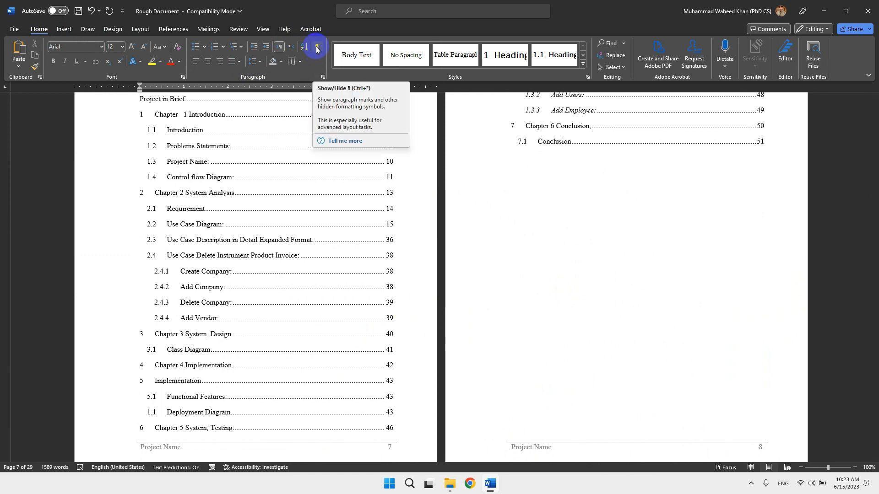
{"action": "scroll", "coordinate": [310, 281], "scroll_direction": "down", "scroll_amount": 3}
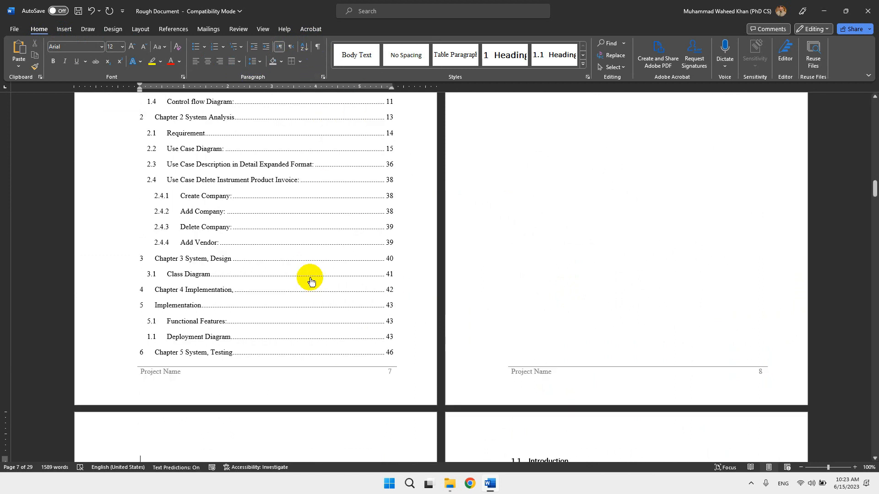
{"action": "left_click", "coordinate": [370, 376]}
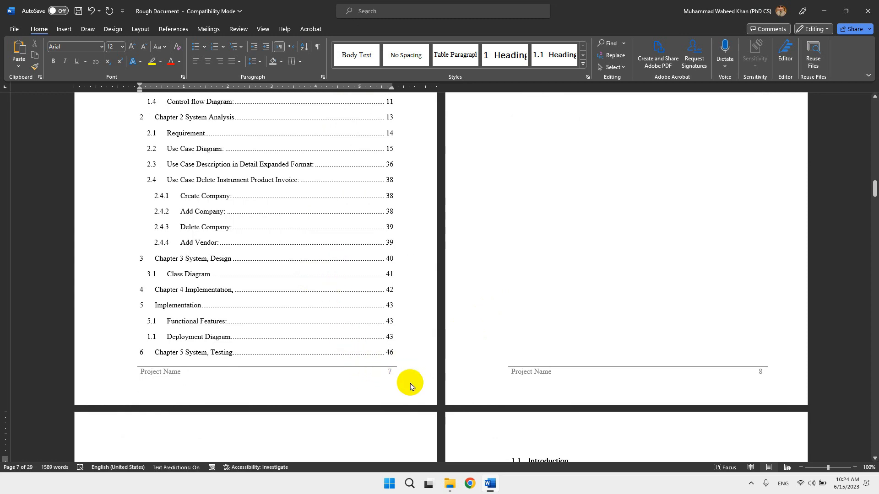
{"action": "scroll", "coordinate": [410, 385], "scroll_direction": "down", "scroll_amount": 3}
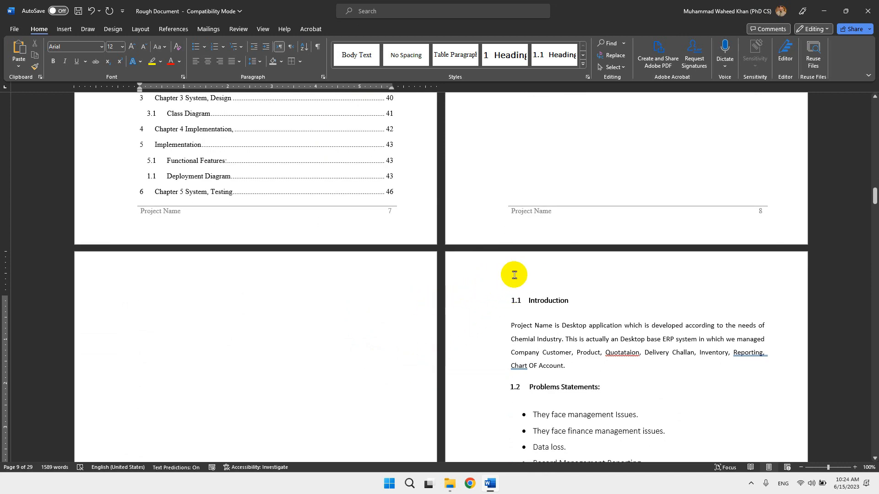
{"action": "scroll", "coordinate": [549, 213], "scroll_direction": "up", "scroll_amount": 4}
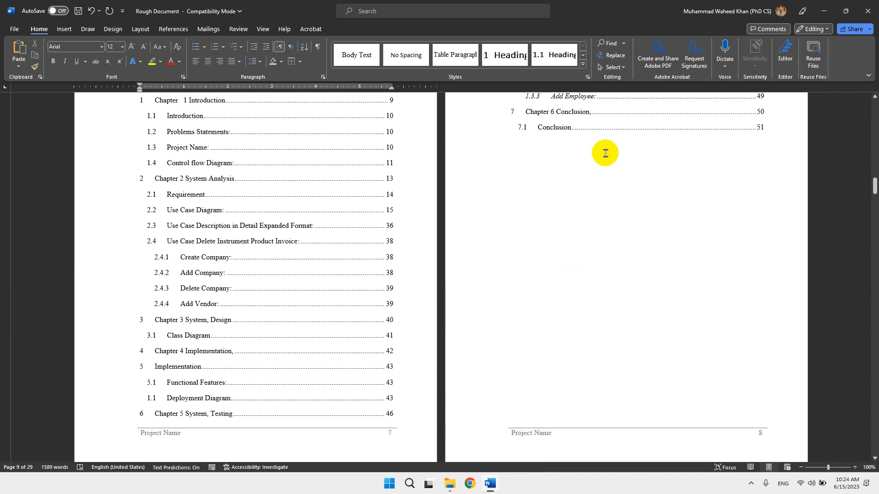
{"action": "scroll", "coordinate": [529, 300], "scroll_direction": "down", "scroll_amount": 5}
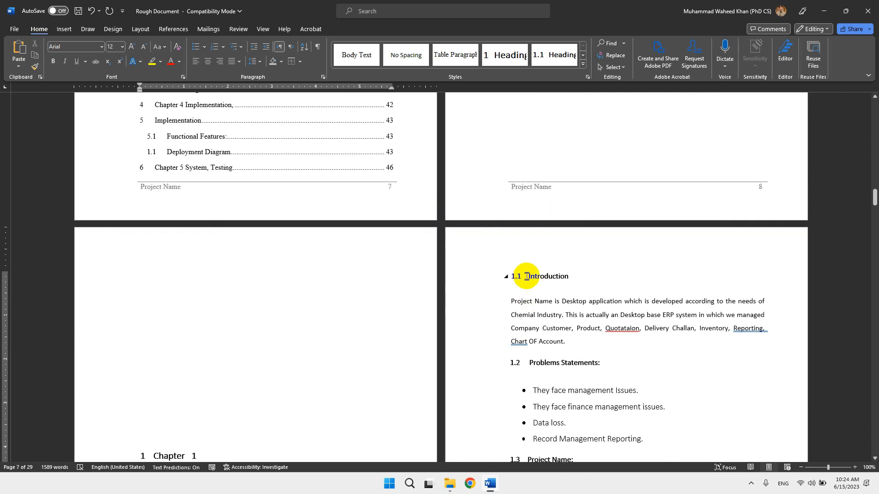
- Open the section 2 header on the 1.1 Introduction page and turn off its link to the previous section
{"action": "left_click", "coordinate": [506, 248]}
{"action": "double_click", "coordinate": [506, 247]}
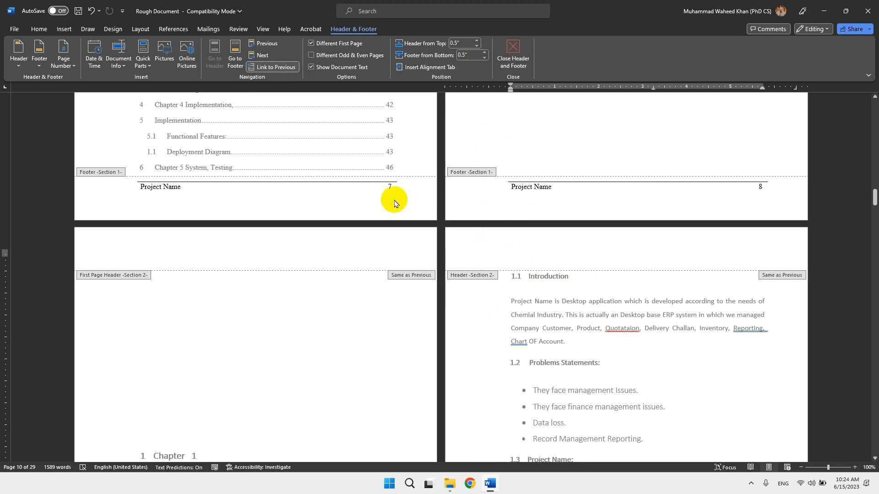
{"action": "left_click", "coordinate": [280, 68]}
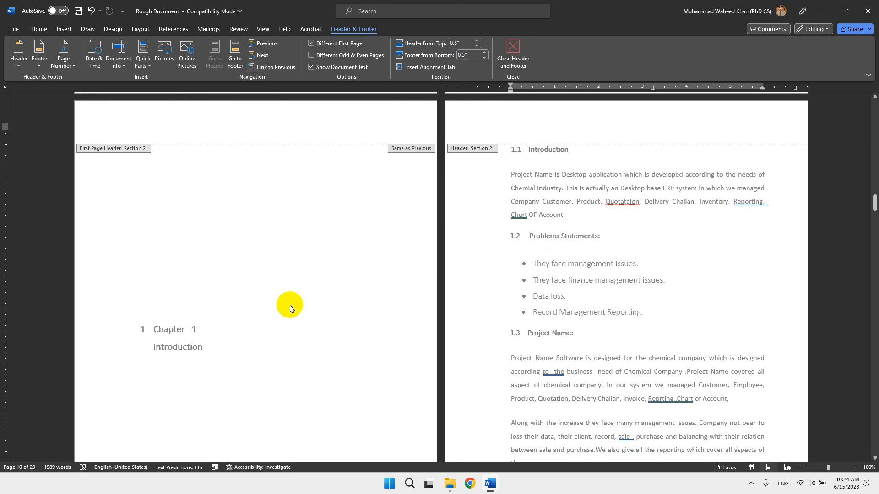
- Change the section 1 footer text to "This Project Name" and compare it with the footer in section 2
{"action": "scroll", "coordinate": [288, 306], "scroll_direction": "up", "scroll_amount": 3}
{"action": "scroll", "coordinate": [364, 303], "scroll_direction": "up", "scroll_amount": 4}
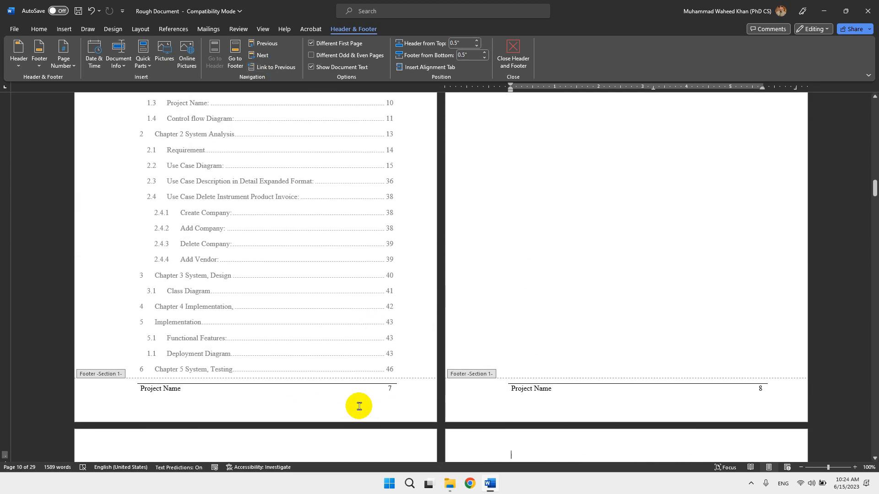
{"action": "scroll", "coordinate": [359, 406], "scroll_direction": "up", "scroll_amount": 6}
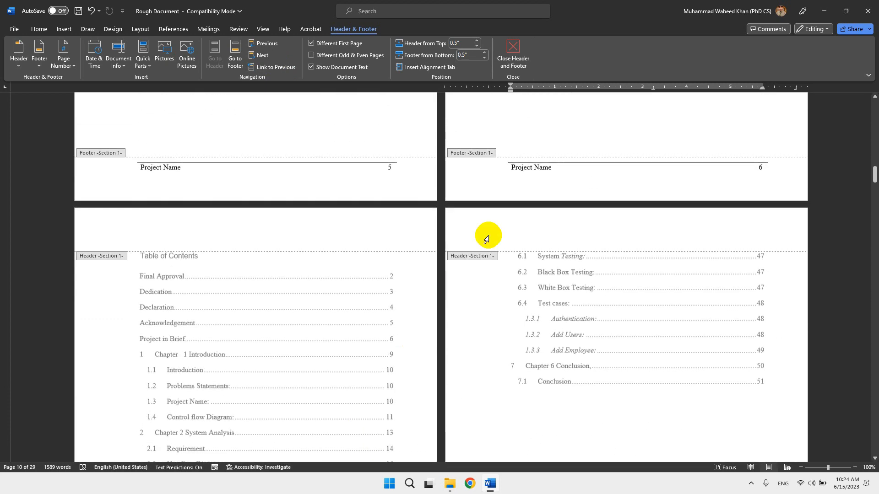
{"action": "scroll", "coordinate": [384, 276], "scroll_direction": "down", "scroll_amount": 7}
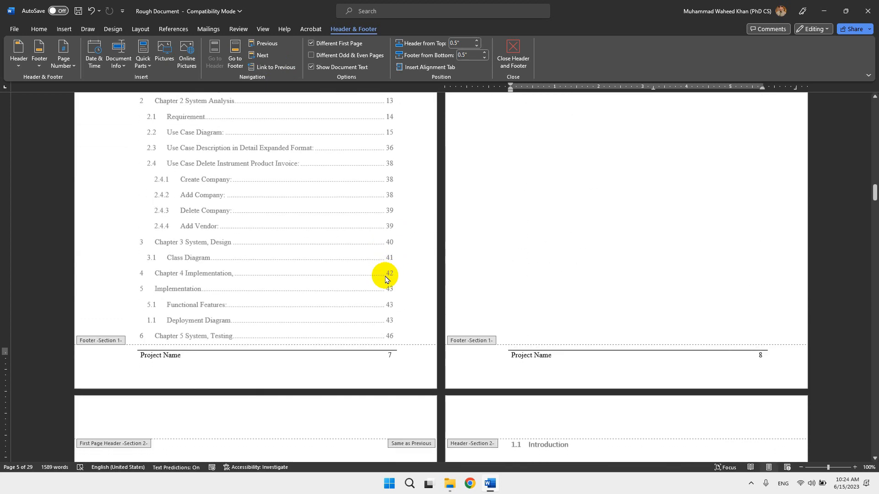
{"action": "scroll", "coordinate": [385, 274], "scroll_direction": "down", "scroll_amount": 2}
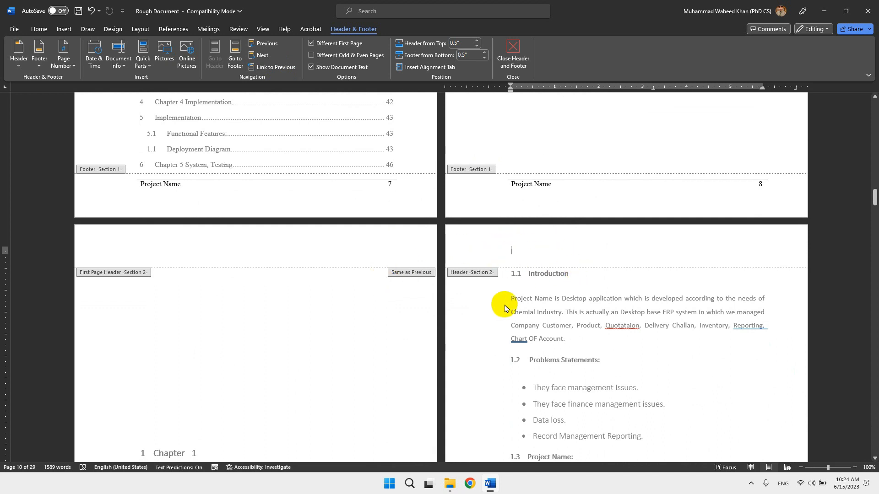
{"action": "left_click", "coordinate": [179, 184]}
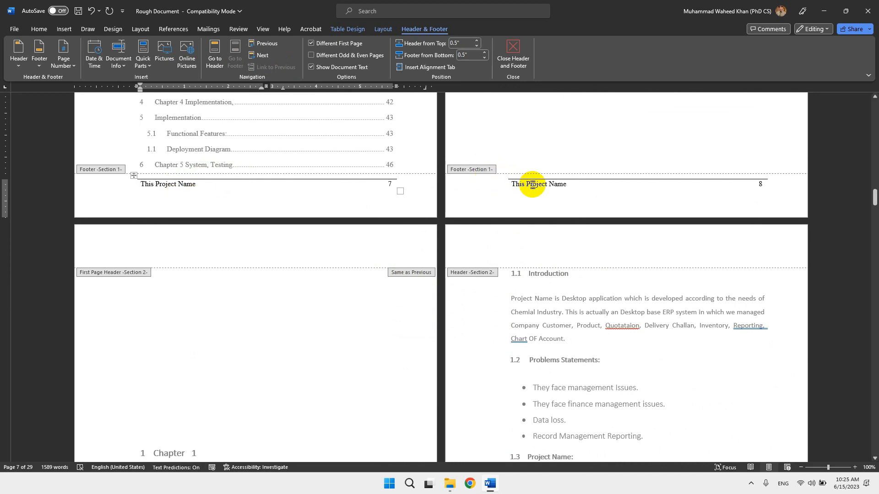
{"action": "scroll", "coordinate": [259, 194], "scroll_direction": "up", "scroll_amount": 10}
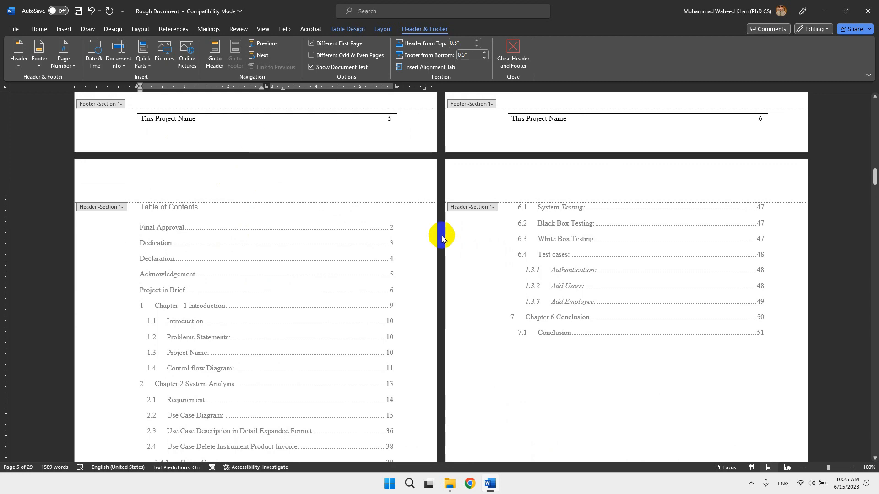
{"action": "scroll", "coordinate": [485, 324], "scroll_direction": "down", "scroll_amount": 10}
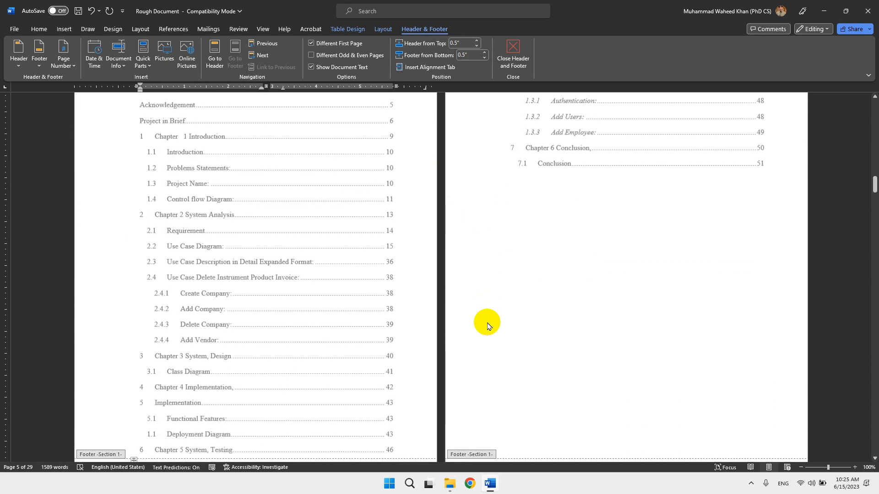
{"action": "scroll", "coordinate": [486, 324], "scroll_direction": "down", "scroll_amount": 8}
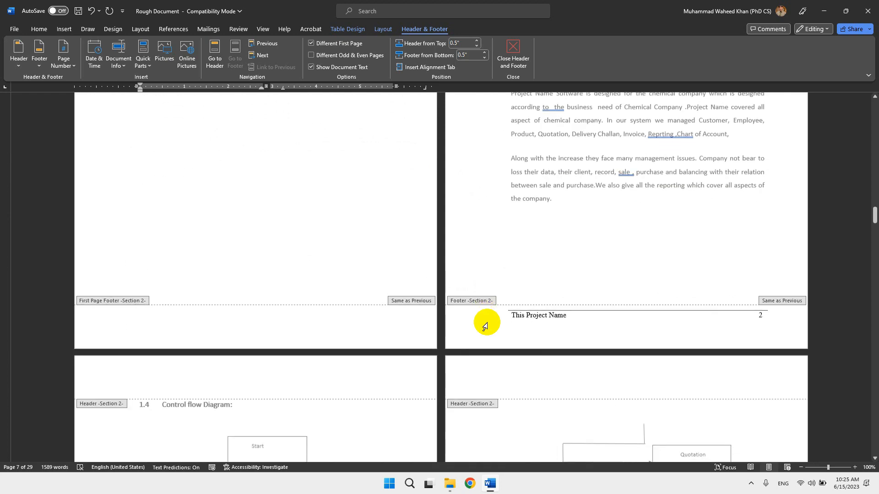
- Unlink the section 2 footer on the 1.1 Introduction page from the previous section and check the footers of both sections
{"action": "left_click", "coordinate": [526, 324]}
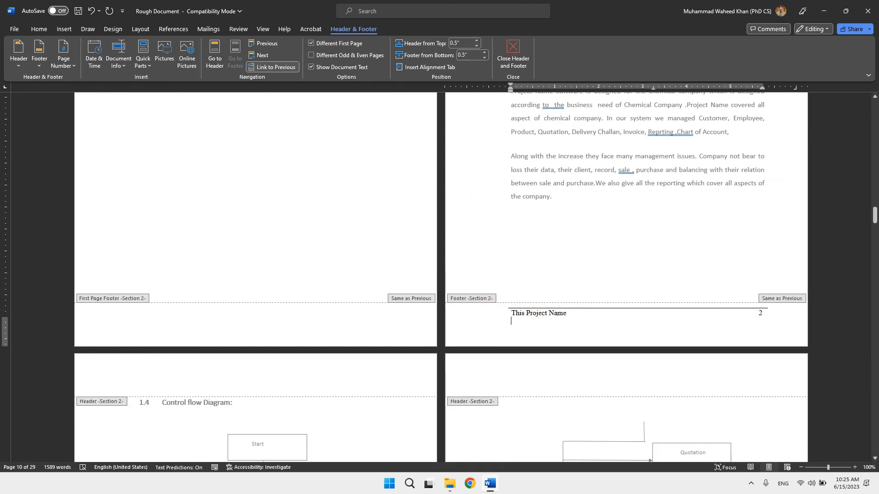
{"action": "left_click", "coordinate": [293, 70]}
{"action": "left_click", "coordinate": [275, 69]}
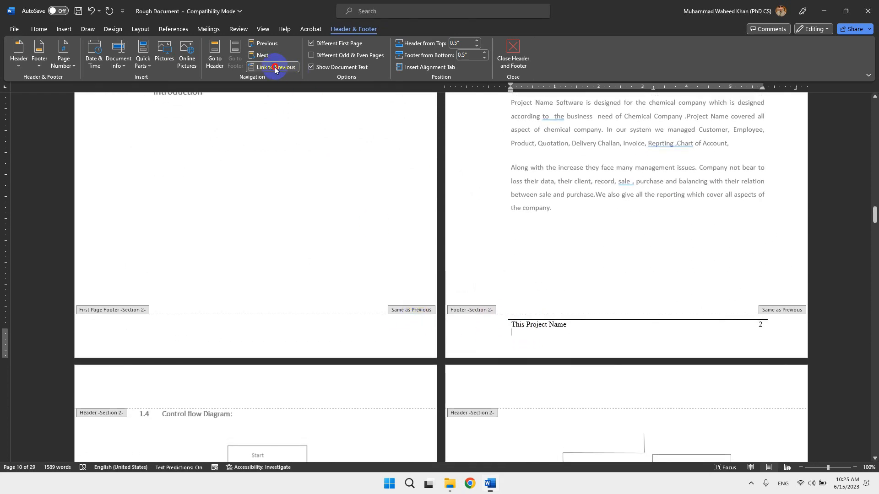
{"action": "left_click", "coordinate": [275, 68]}
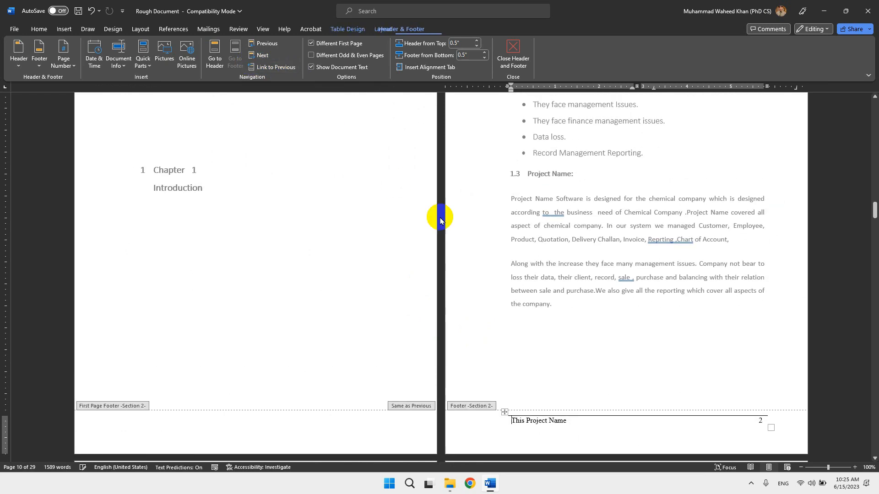
{"action": "scroll", "coordinate": [523, 339], "scroll_direction": "up", "scroll_amount": 8}
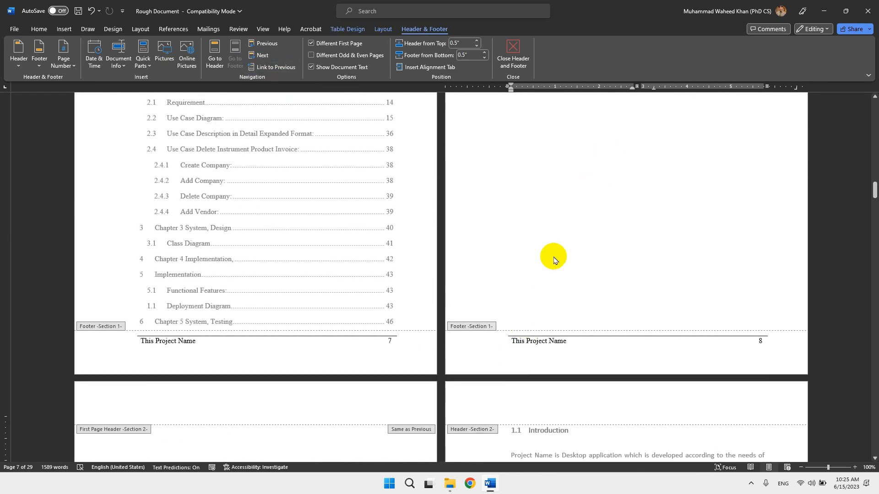
{"action": "scroll", "coordinate": [543, 276], "scroll_direction": "down", "scroll_amount": 4}
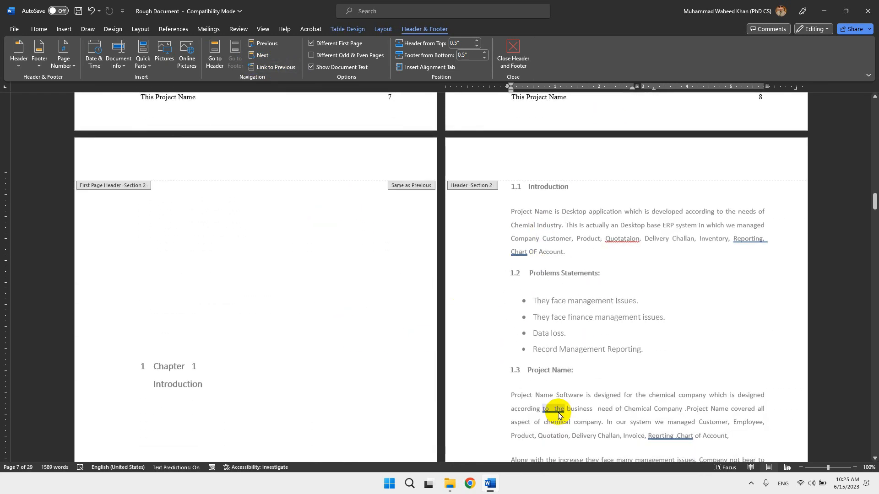
{"action": "scroll", "coordinate": [558, 407], "scroll_direction": "down", "scroll_amount": 5}
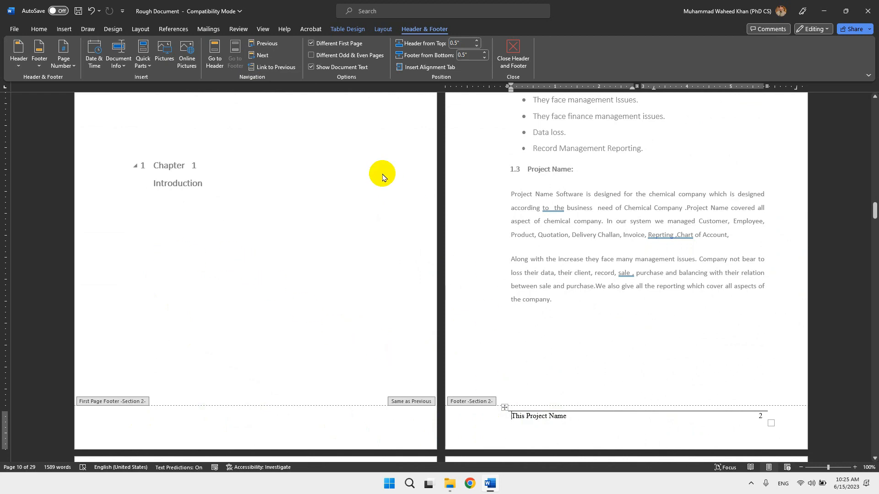
- Leave footer editing and show the formatting marks to examine the paragraphs and page breaks around Chapter 1, then hide the marks again
{"action": "scroll", "coordinate": [307, 416], "scroll_direction": "up", "scroll_amount": 5}
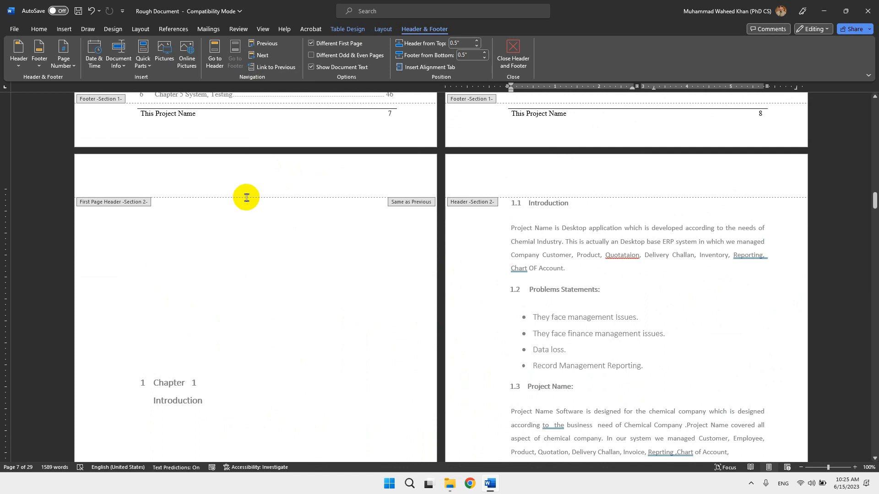
{"action": "scroll", "coordinate": [315, 248], "scroll_direction": "down", "scroll_amount": 1}
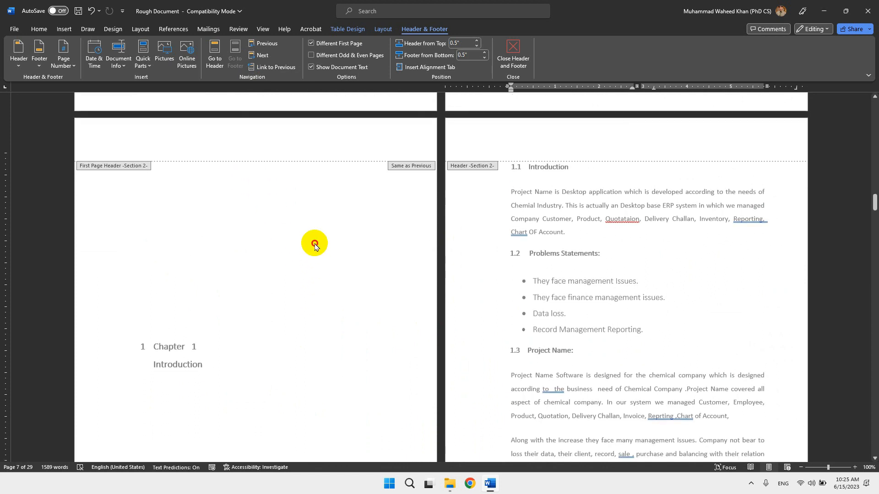
{"action": "double_click", "coordinate": [315, 246]}
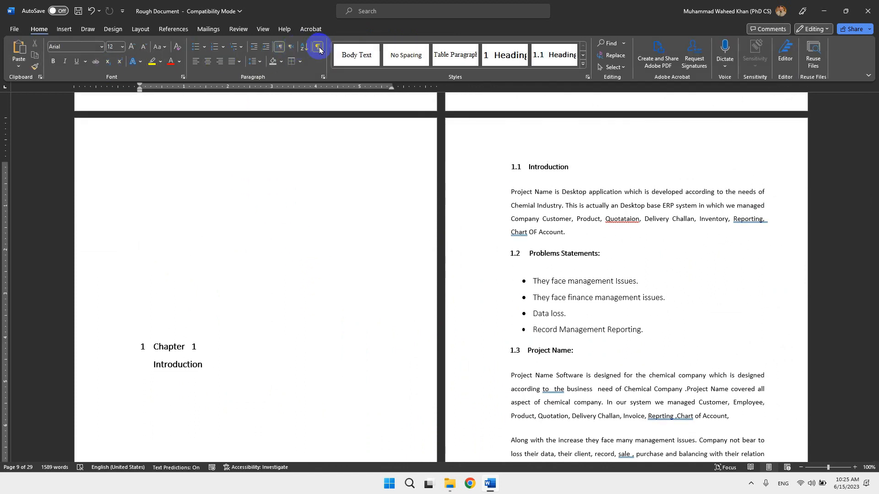
{"action": "left_click", "coordinate": [319, 47]}
{"action": "scroll", "coordinate": [274, 272], "scroll_direction": "down", "scroll_amount": 6}
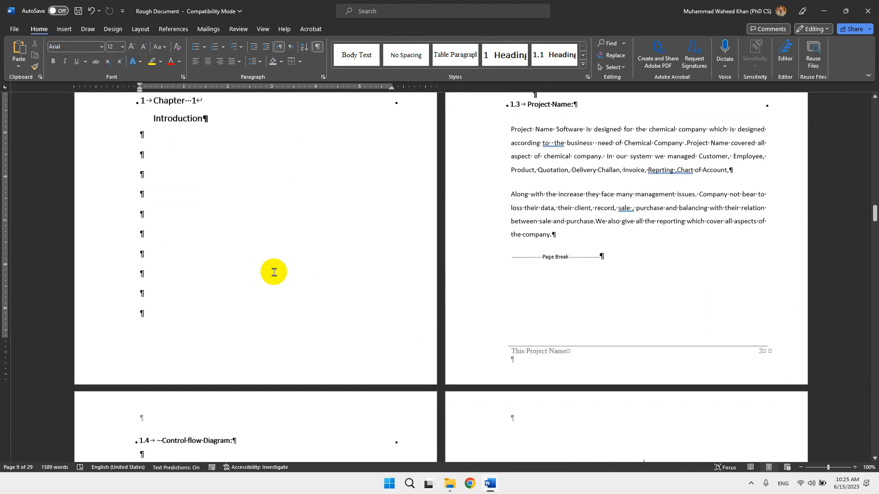
{"action": "scroll", "coordinate": [274, 272], "scroll_direction": "up", "scroll_amount": 2}
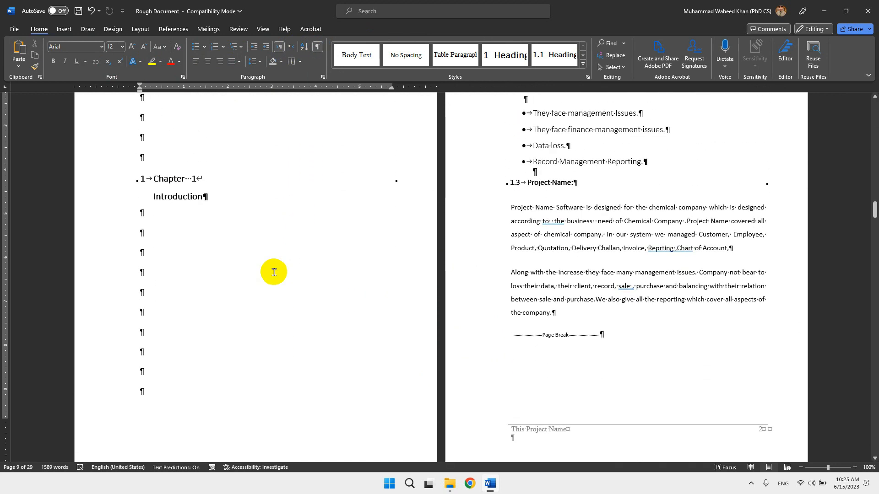
{"action": "scroll", "coordinate": [274, 271], "scroll_direction": "up", "scroll_amount": 3}
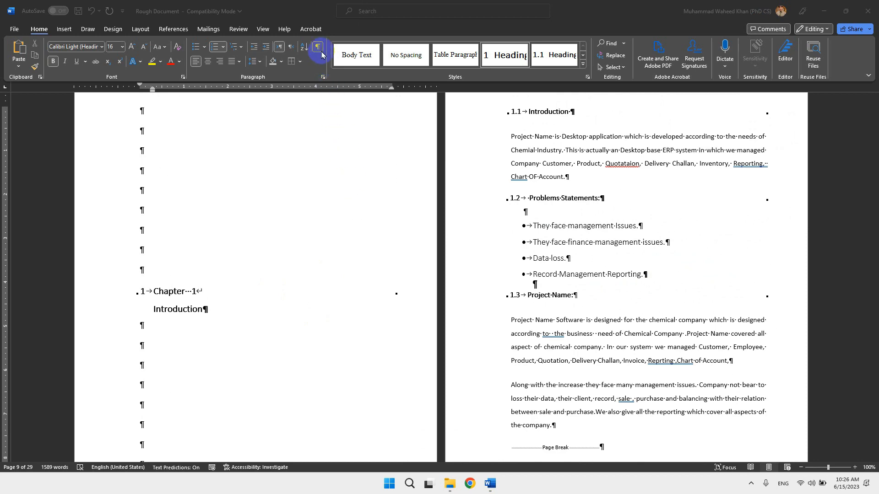
{"action": "scroll", "coordinate": [296, 223], "scroll_direction": "down", "scroll_amount": 2}
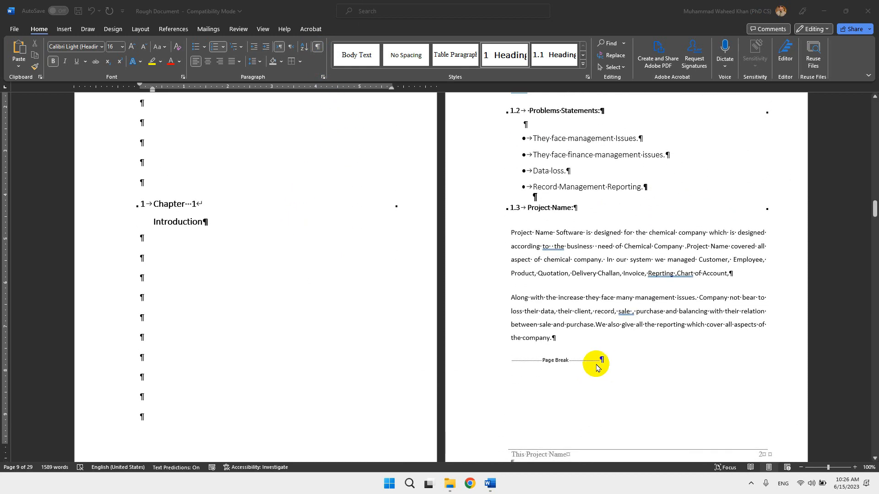
{"action": "scroll", "coordinate": [575, 202], "scroll_direction": "up", "scroll_amount": 2}
{"action": "scroll", "coordinate": [571, 295], "scroll_direction": "down", "scroll_amount": 3}
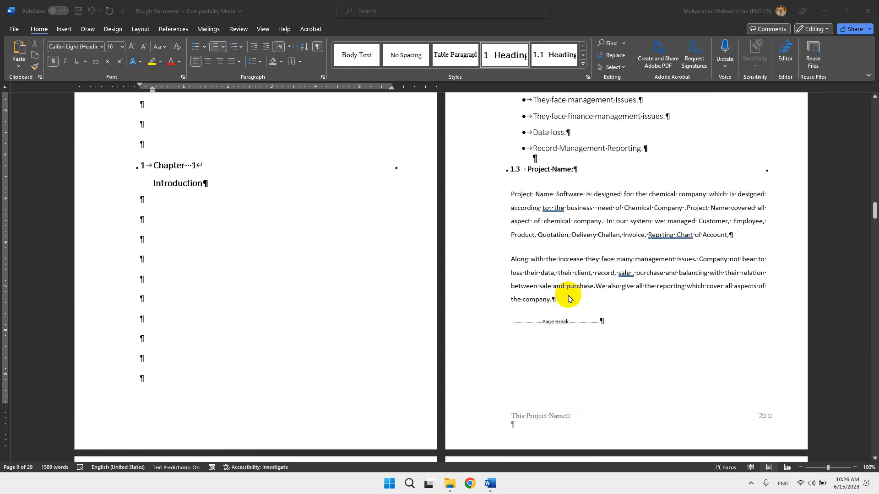
{"action": "left_click", "coordinate": [318, 47]}
{"action": "left_click", "coordinate": [317, 47]}
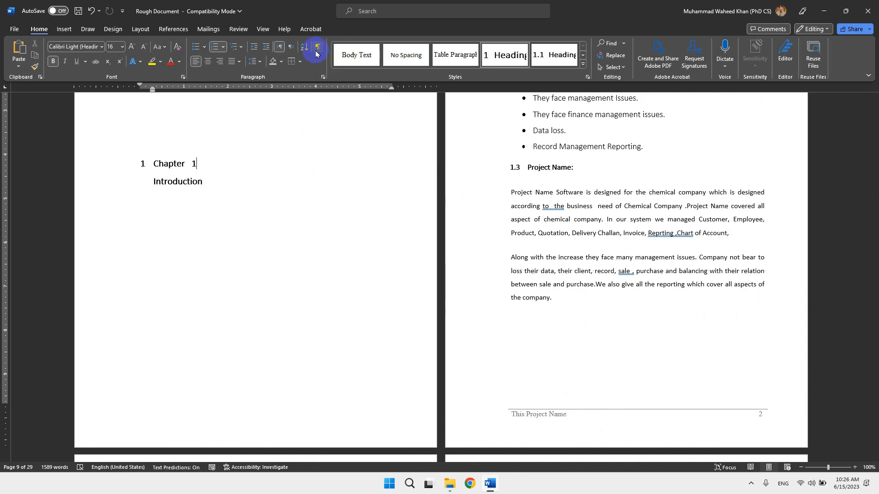
- Shorten the section 2 footer text under 1.3 Project Name to "Project Name"
{"action": "double_click", "coordinate": [552, 419]}
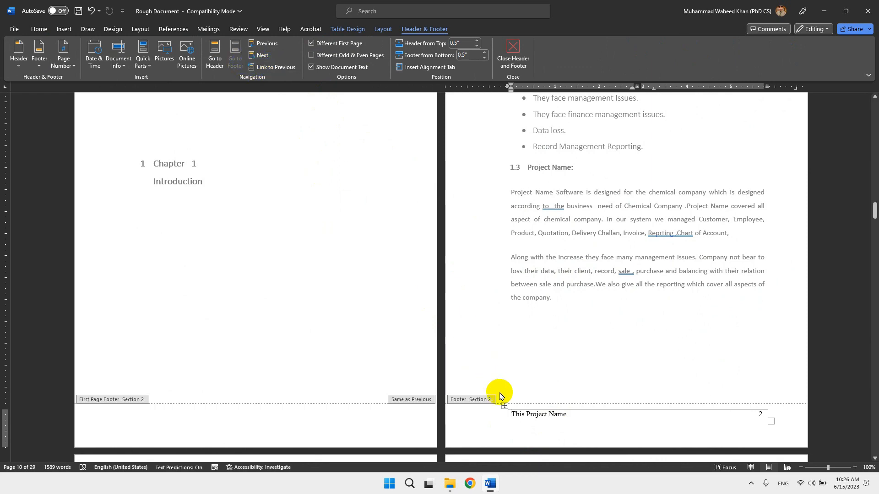
{"action": "key", "text": "BackSpace"}
{"action": "key", "text": "BackSpace"}
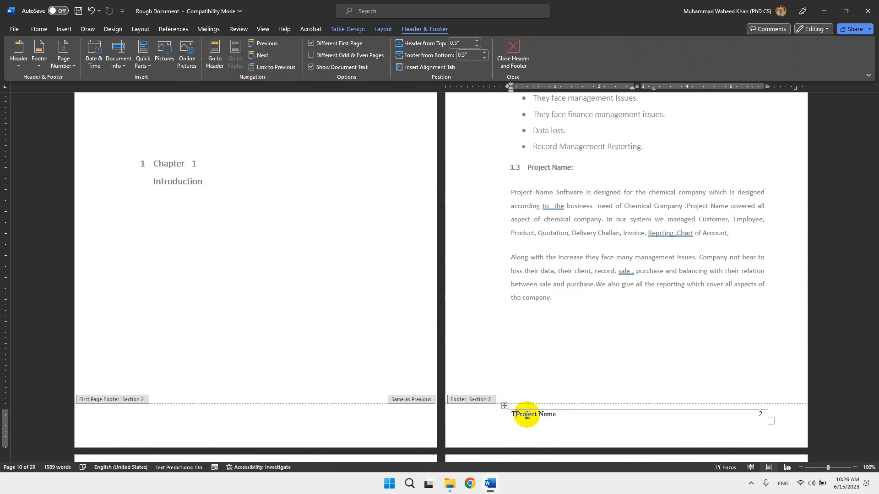
{"action": "key", "text": "ctrl+z"}
- Change the section 1 footer text on the table of contents page to "Project Name"
{"action": "scroll", "coordinate": [525, 403], "scroll_direction": "up", "scroll_amount": 10}
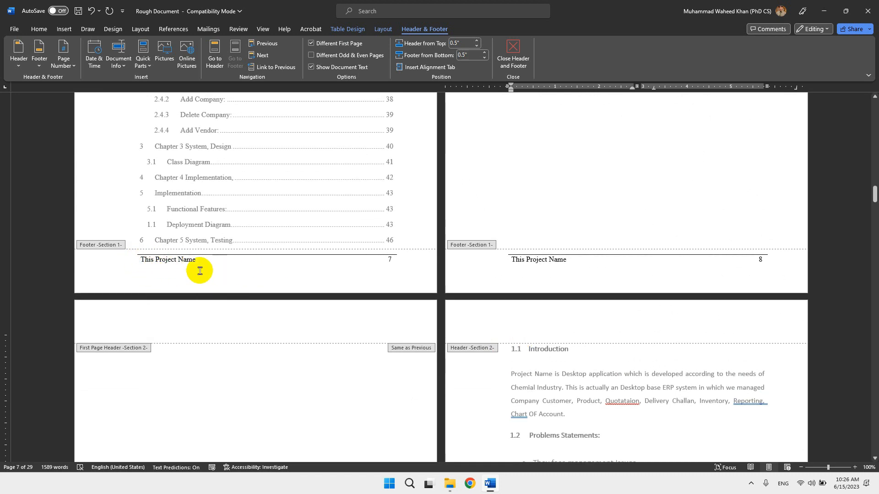
{"action": "scroll", "coordinate": [385, 224], "scroll_direction": "up", "scroll_amount": 5}
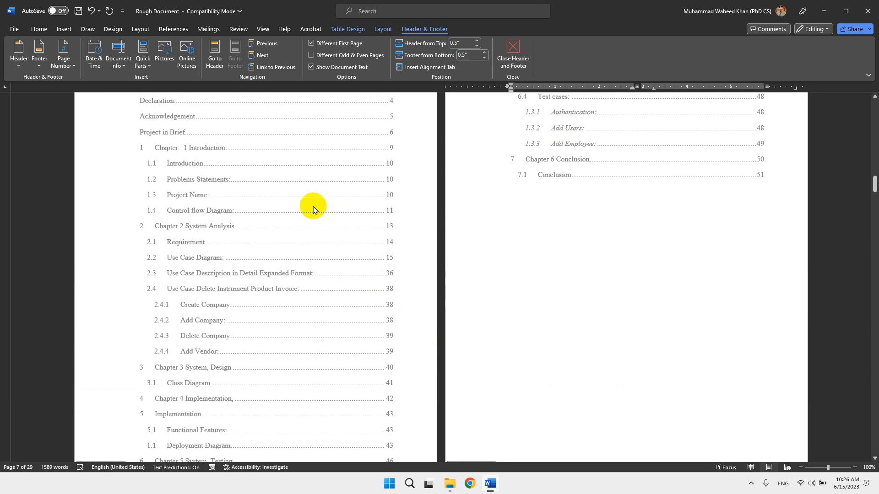
{"action": "scroll", "coordinate": [316, 288], "scroll_direction": "down", "scroll_amount": 6}
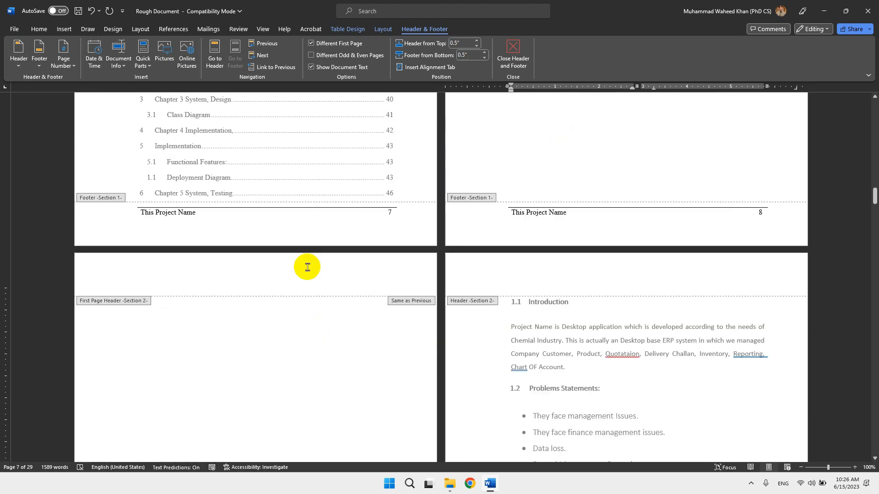
{"action": "left_click", "coordinate": [155, 212]}
{"action": "type", "text": "="}
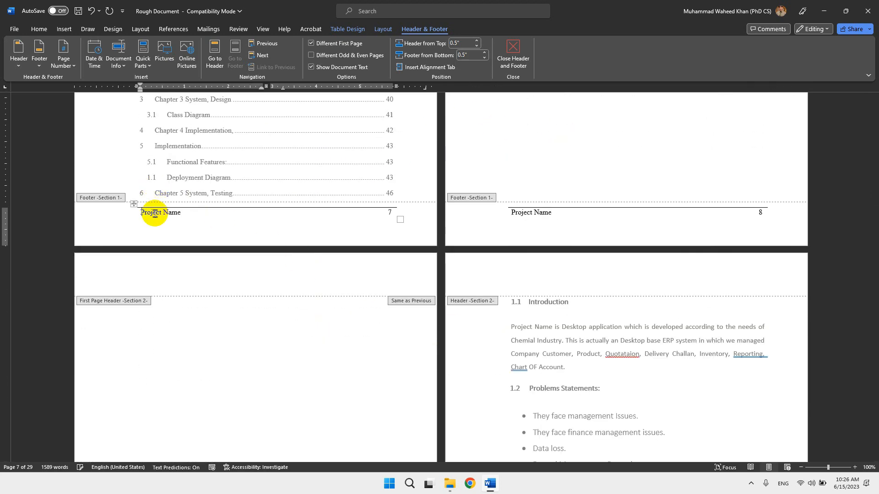
- Set the number format of the section 1 footer page number to uppercase Roman numerals (I, II, III, ...)
{"action": "double_click", "coordinate": [387, 212]}
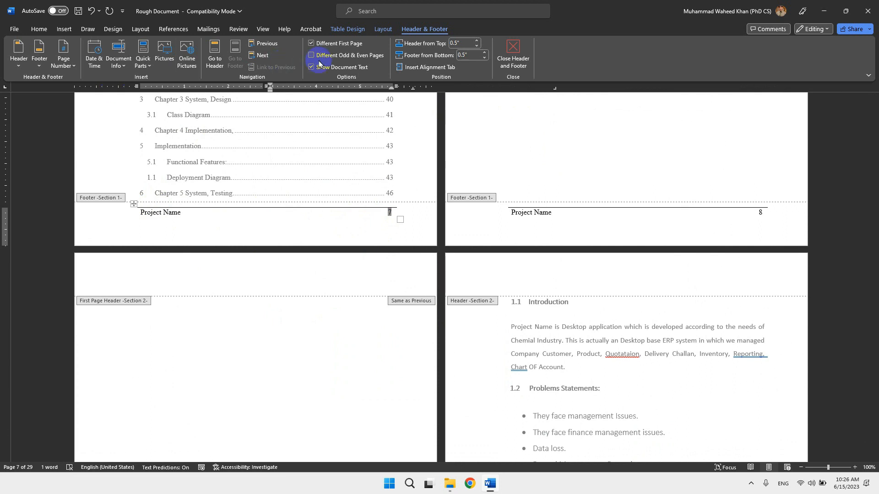
{"action": "left_click", "coordinate": [66, 69]}
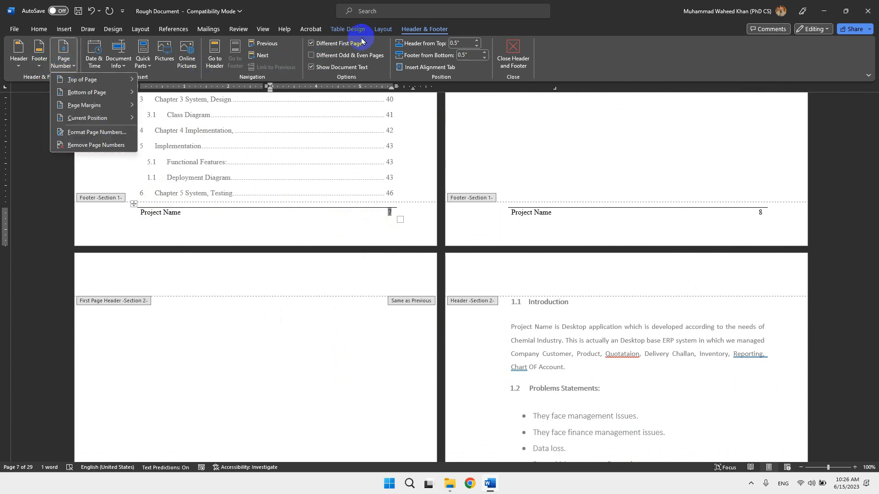
{"action": "left_click", "coordinate": [98, 134]}
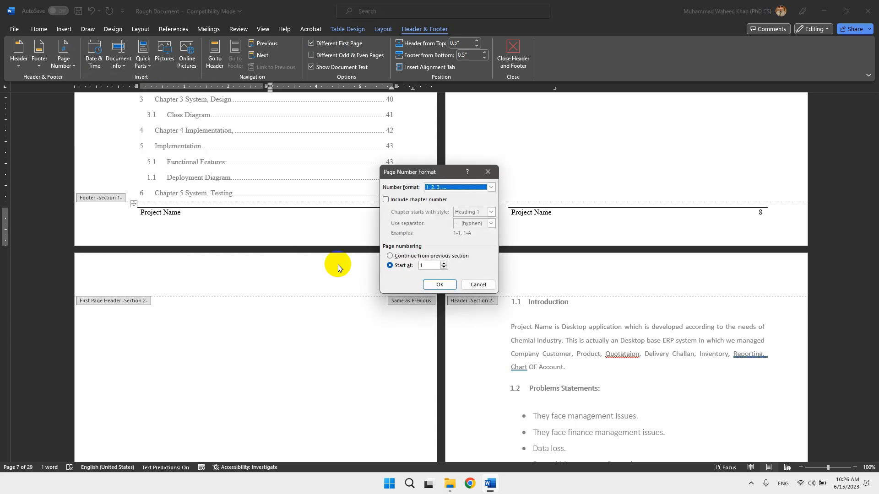
{"action": "left_click", "coordinate": [459, 188]}
{"action": "left_click_drag", "start_coordinate": [490, 214], "coordinate": [492, 221]}
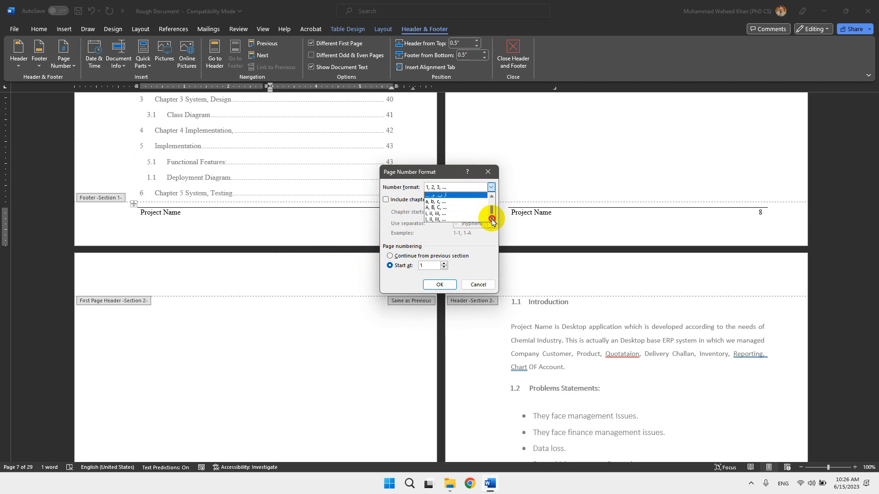
{"action": "left_click", "coordinate": [442, 219]}
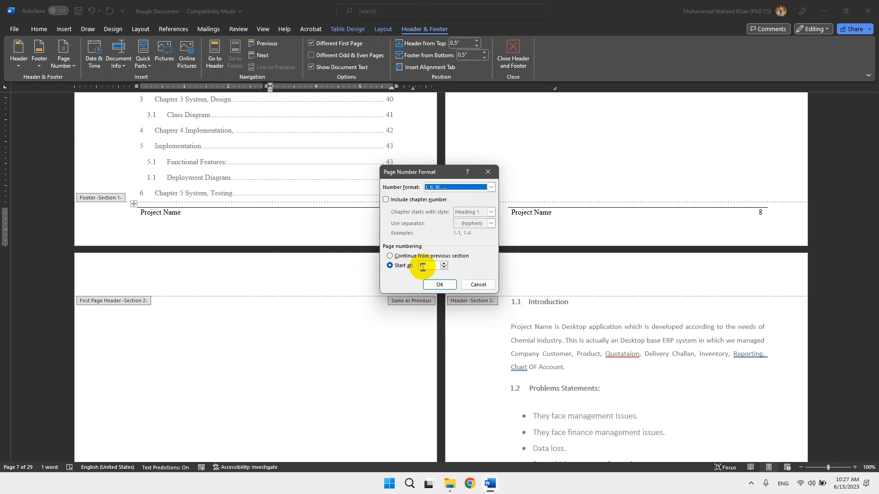
{"action": "left_click", "coordinate": [437, 284]}
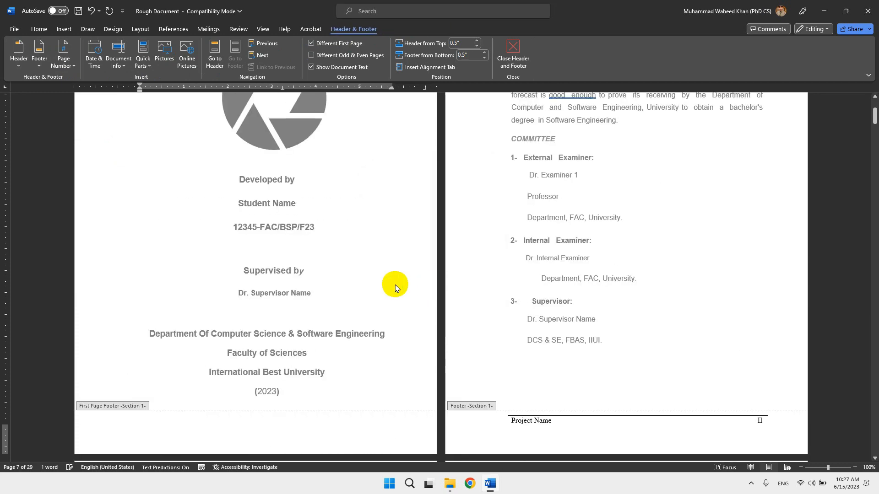
- Review the front-matter footers, and apply the 1, 2, 3, ... page number format starting at 1 to the section 2 footer
{"action": "scroll", "coordinate": [395, 288], "scroll_direction": "down", "scroll_amount": 5}
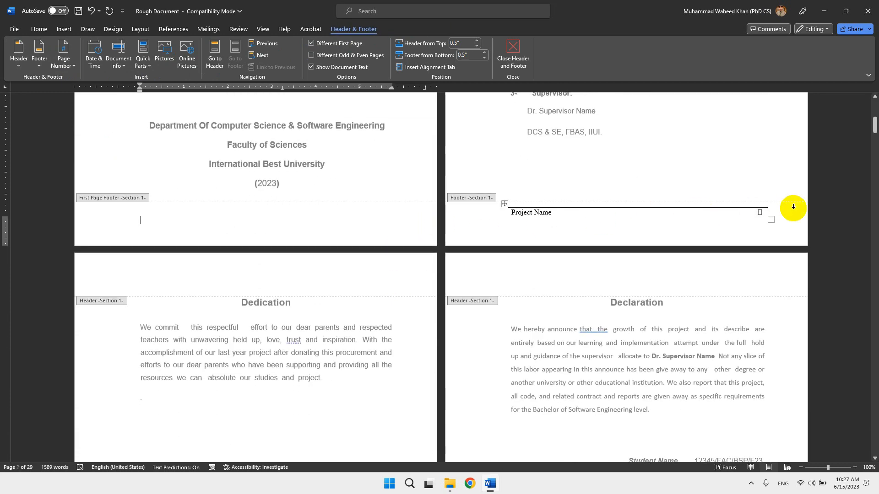
{"action": "scroll", "coordinate": [522, 275], "scroll_direction": "down", "scroll_amount": 12}
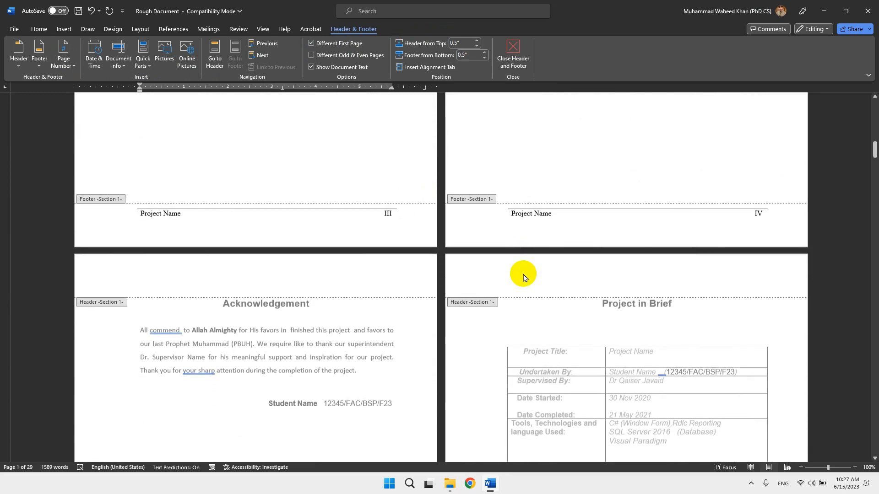
{"action": "scroll", "coordinate": [524, 278], "scroll_direction": "down", "scroll_amount": 10}
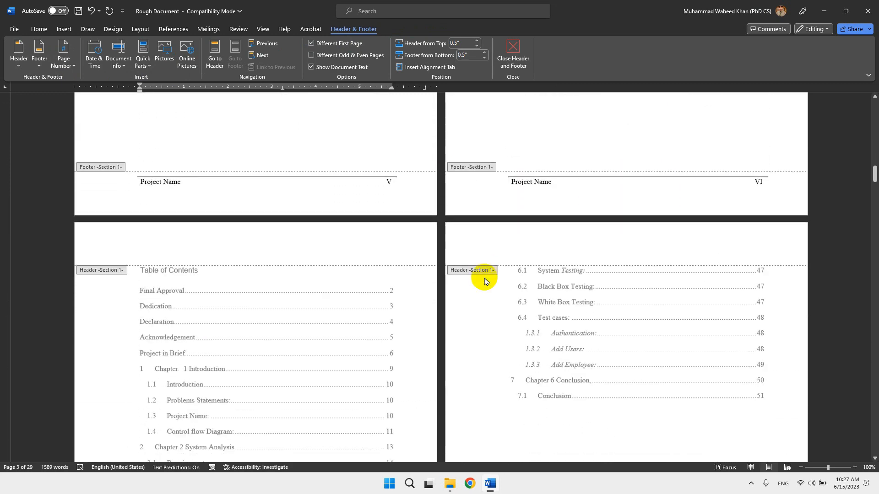
{"action": "scroll", "coordinate": [484, 281], "scroll_direction": "down", "scroll_amount": 10}
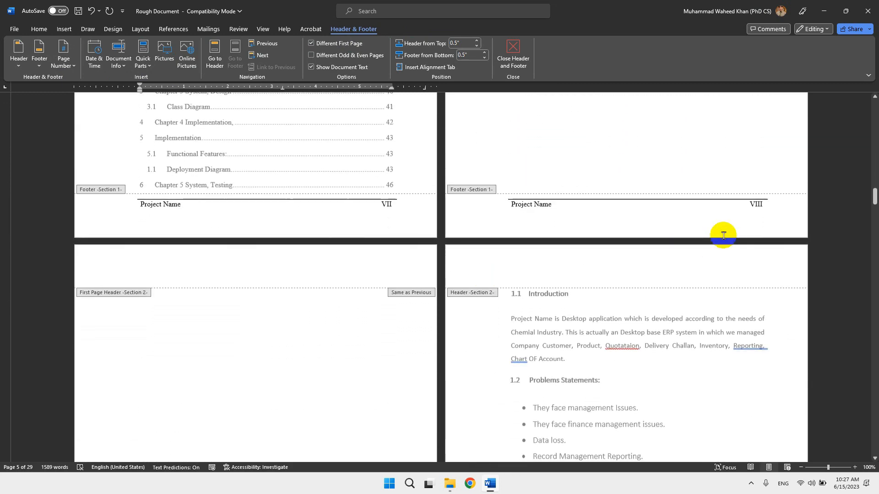
{"action": "scroll", "coordinate": [534, 281], "scroll_direction": "down", "scroll_amount": 6}
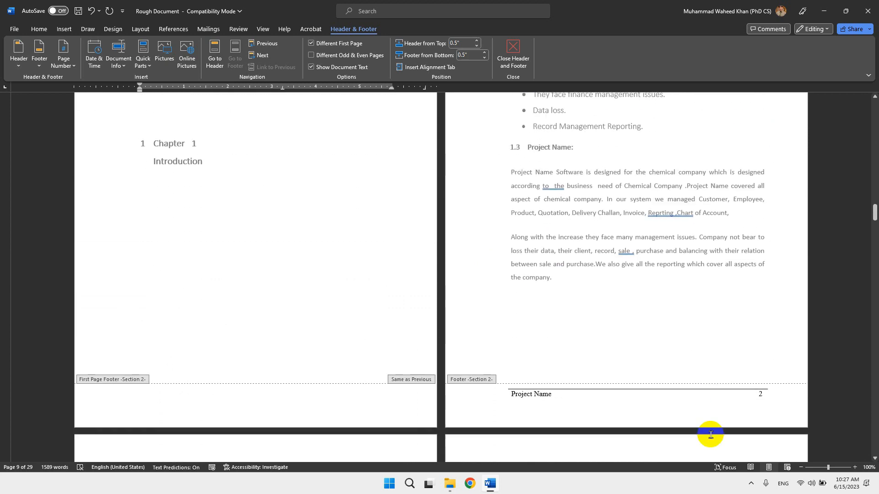
{"action": "scroll", "coordinate": [711, 435], "scroll_direction": "down", "scroll_amount": 2}
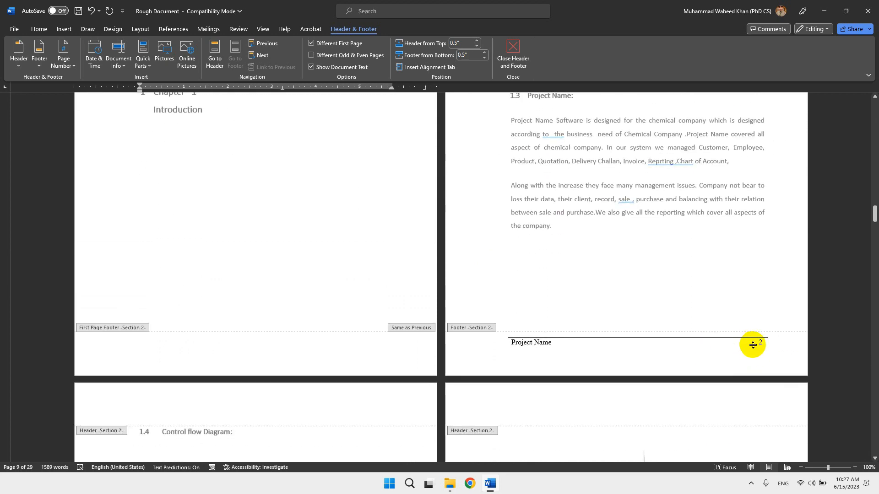
{"action": "left_click", "coordinate": [756, 344]}
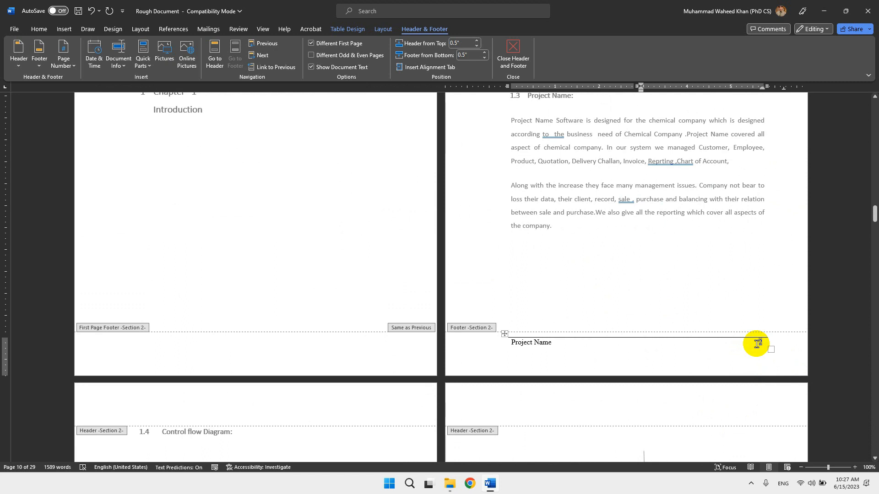
{"action": "double_click", "coordinate": [757, 343]}
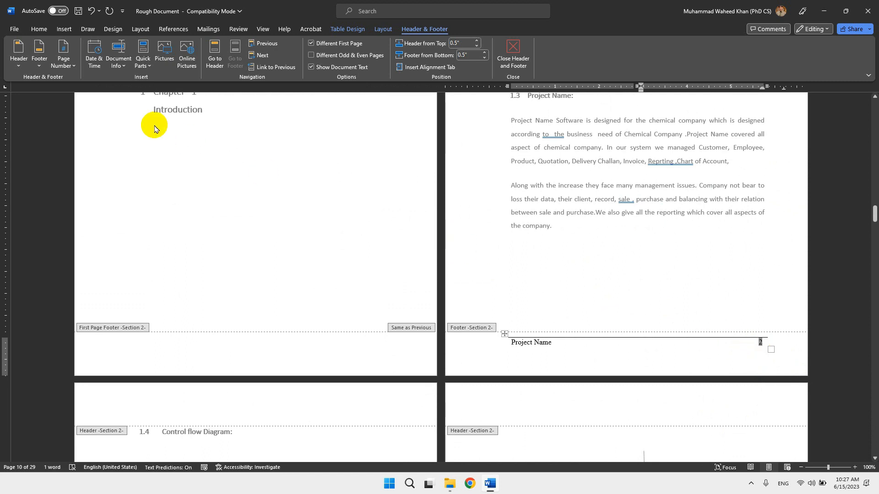
{"action": "left_click", "coordinate": [69, 69]}
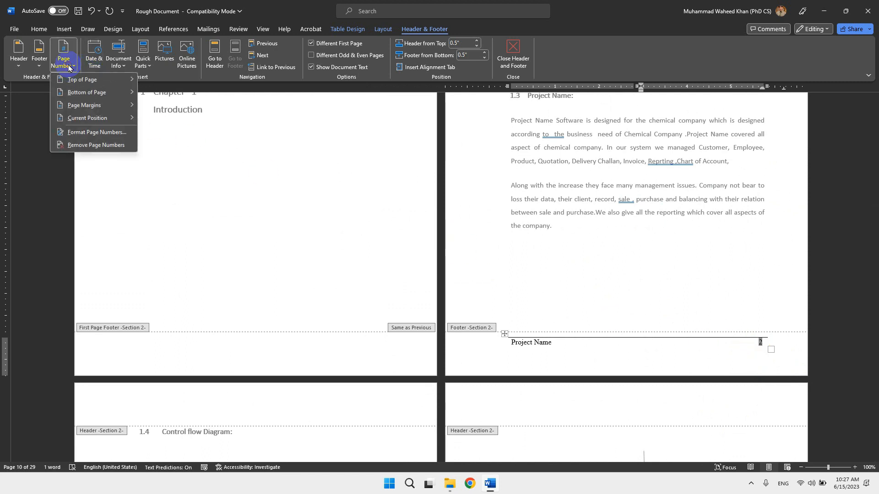
{"action": "left_click", "coordinate": [93, 133]}
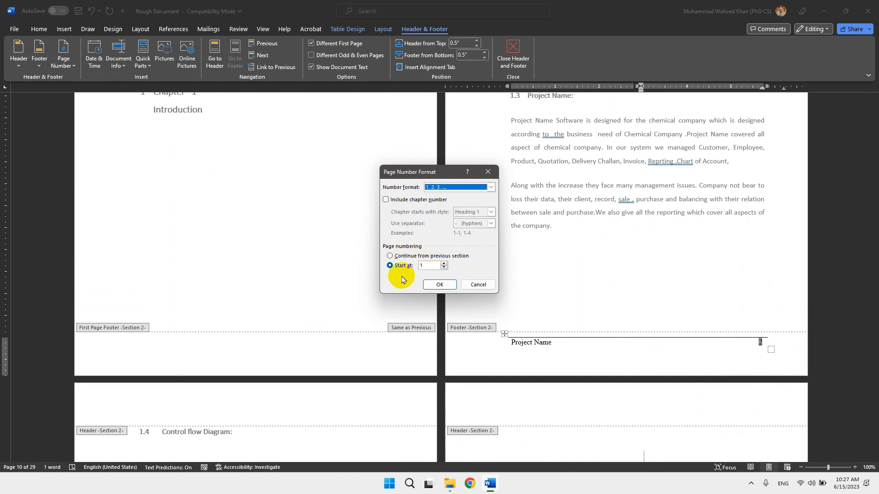
{"action": "left_click", "coordinate": [436, 286]}
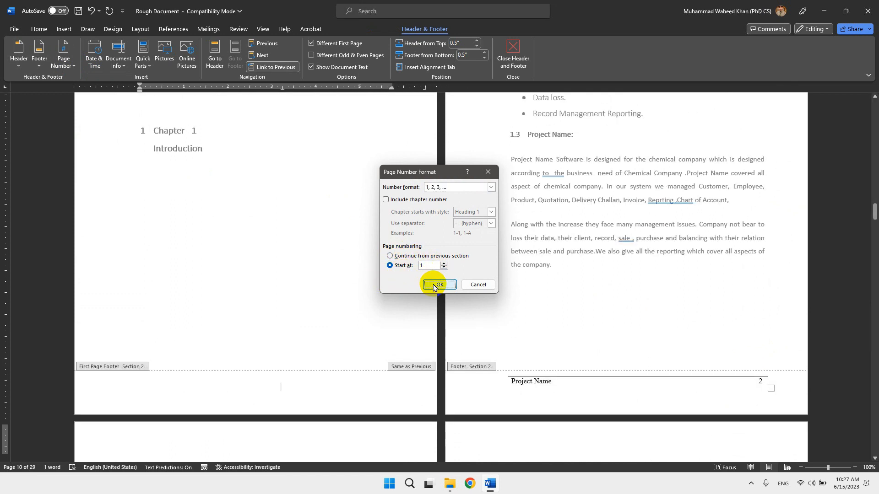
- Turn off the link to the previous section for the first-page footer of section 2 on the Chapter 1 page
{"action": "left_click", "coordinate": [365, 422]}
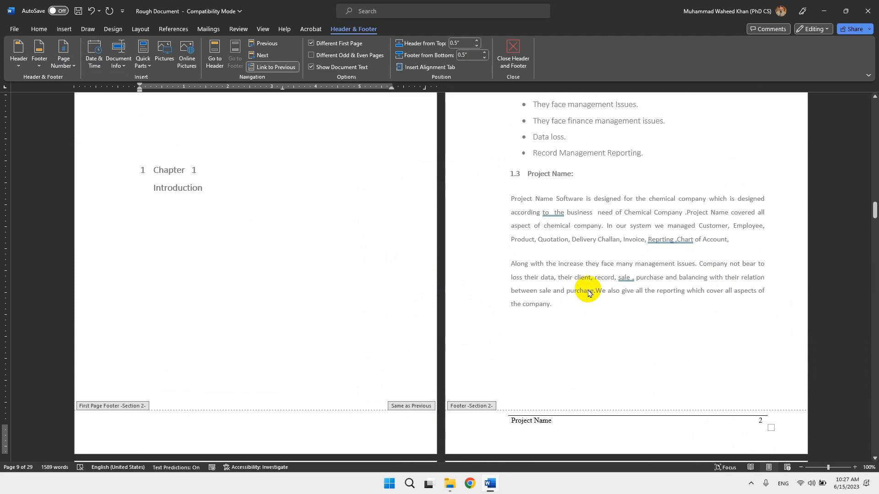
{"action": "left_click", "coordinate": [268, 69]}
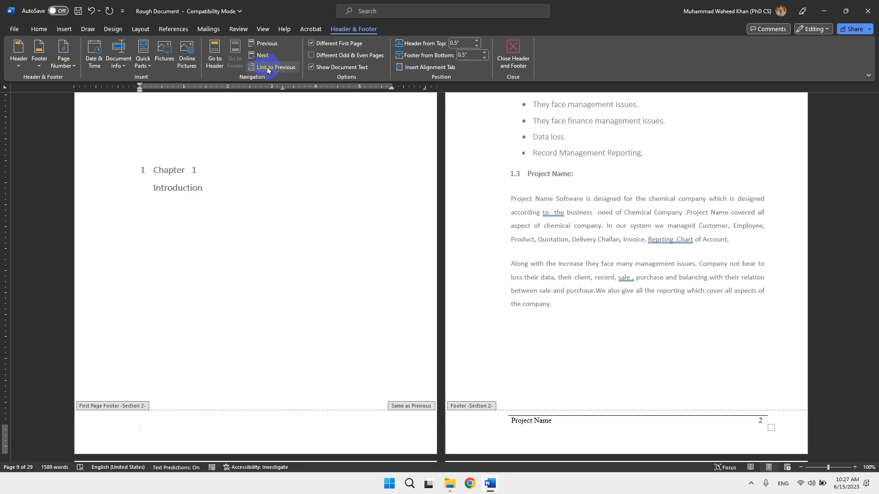
{"action": "scroll", "coordinate": [348, 297], "scroll_direction": "up", "scroll_amount": 2}
{"action": "scroll", "coordinate": [544, 243], "scroll_direction": "up", "scroll_amount": 5}
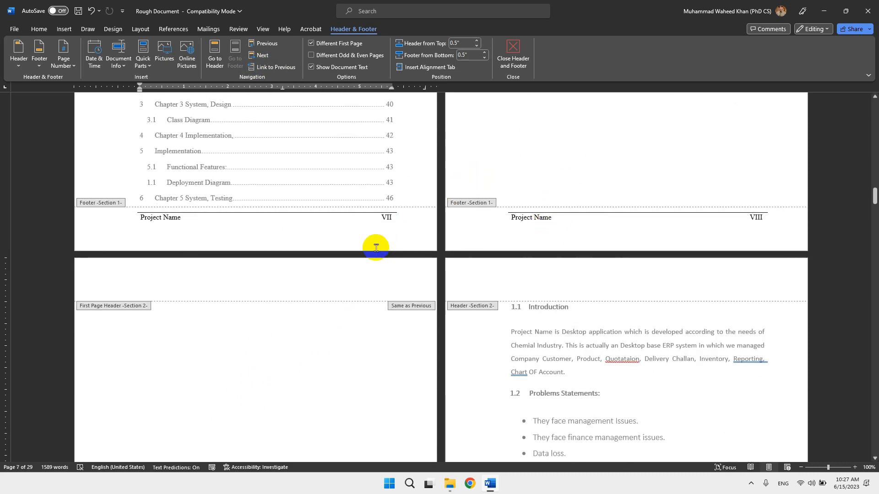
- Review the footers and page numbering from the table of contents pages through Chapter 1 to the start of section 3
{"action": "scroll", "coordinate": [374, 248], "scroll_direction": "down", "scroll_amount": 6}
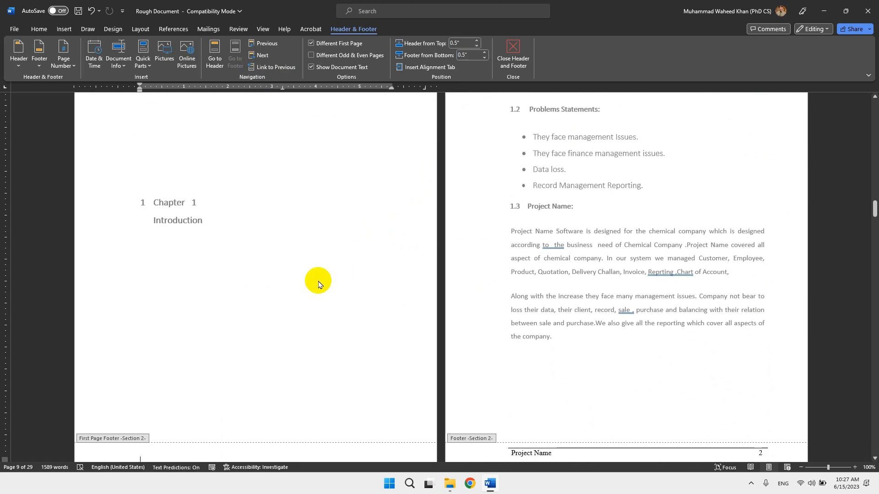
{"action": "scroll", "coordinate": [318, 281], "scroll_direction": "down", "scroll_amount": 2}
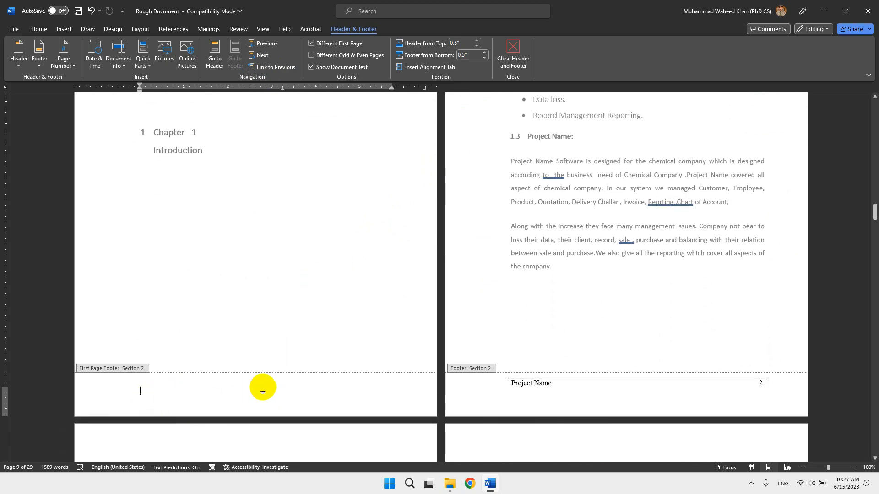
{"action": "scroll", "coordinate": [219, 386], "scroll_direction": "up", "scroll_amount": 5}
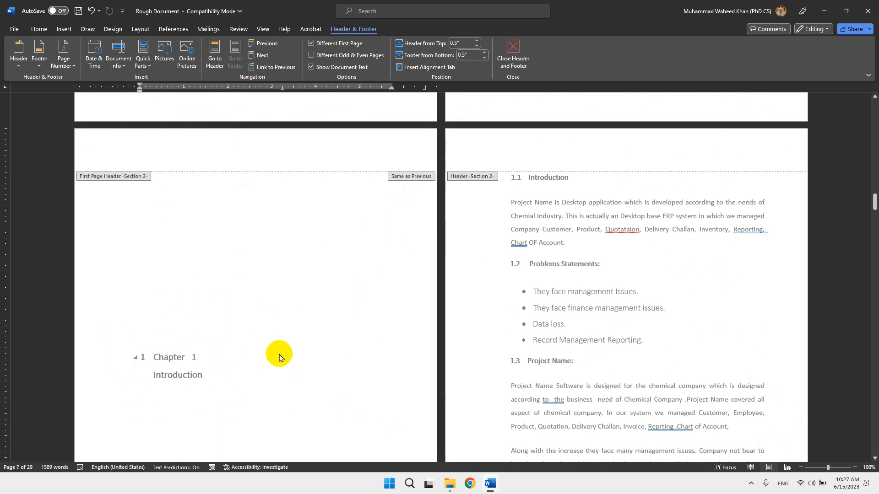
{"action": "scroll", "coordinate": [281, 357], "scroll_direction": "down", "scroll_amount": 20}
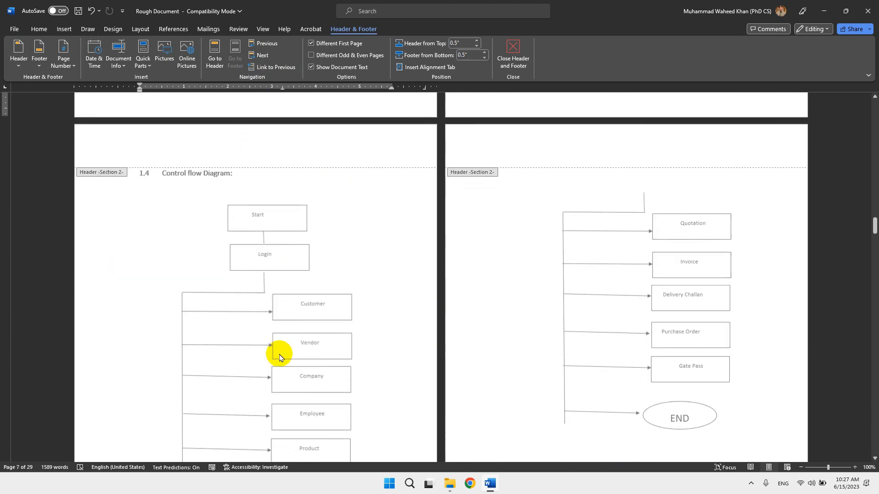
{"action": "scroll", "coordinate": [281, 357], "scroll_direction": "down", "scroll_amount": 6}
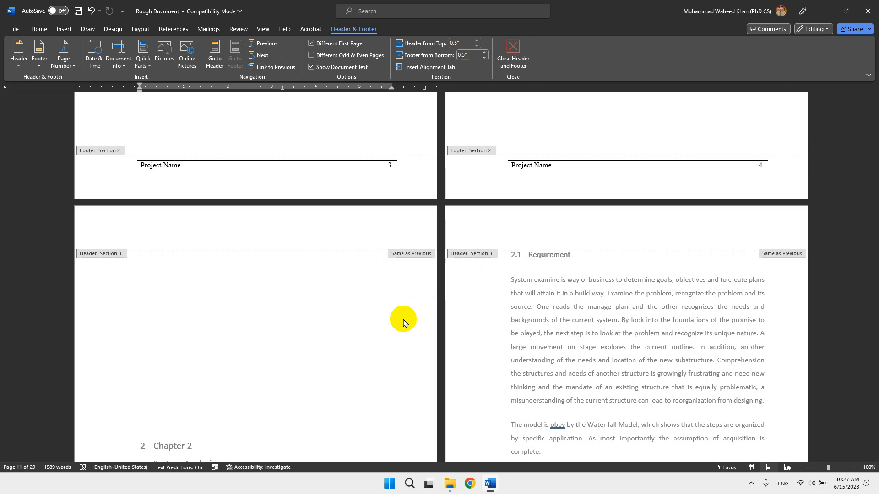
{"action": "scroll", "coordinate": [404, 322], "scroll_direction": "up", "scroll_amount": 4}
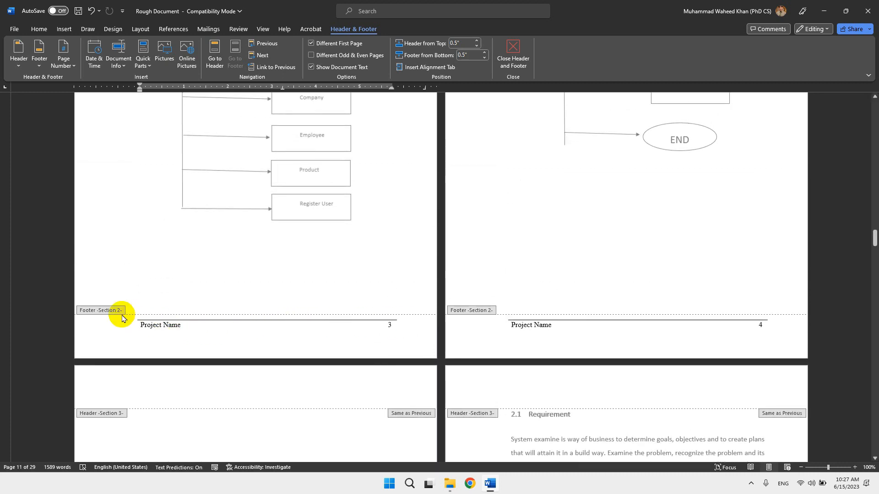
{"action": "scroll", "coordinate": [294, 298], "scroll_direction": "up", "scroll_amount": 20}
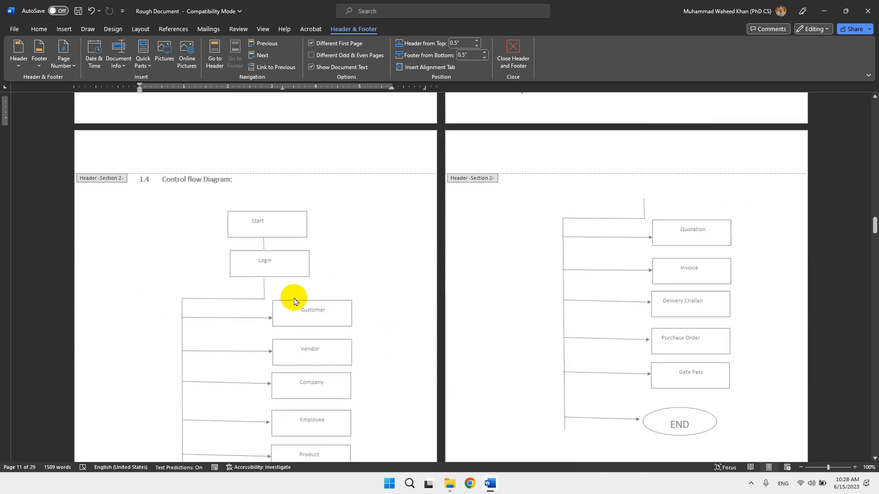
{"action": "scroll", "coordinate": [294, 298], "scroll_direction": "up", "scroll_amount": 1}
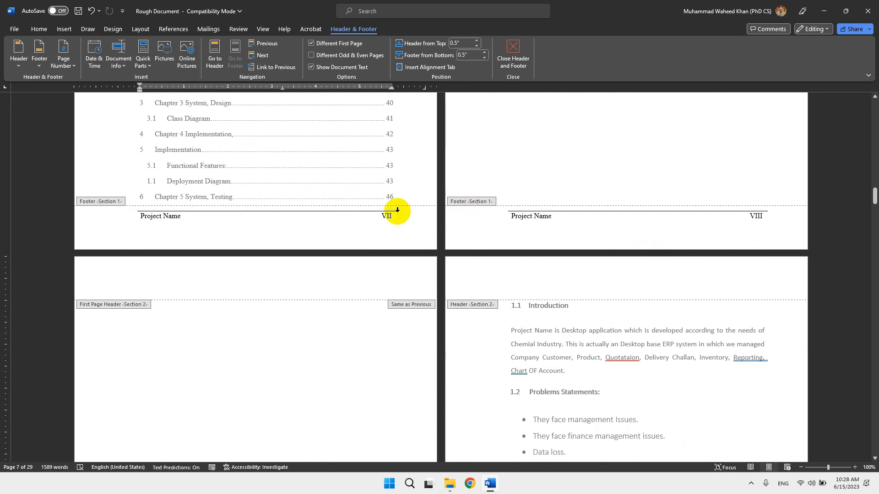
{"action": "left_click", "coordinate": [306, 241]}
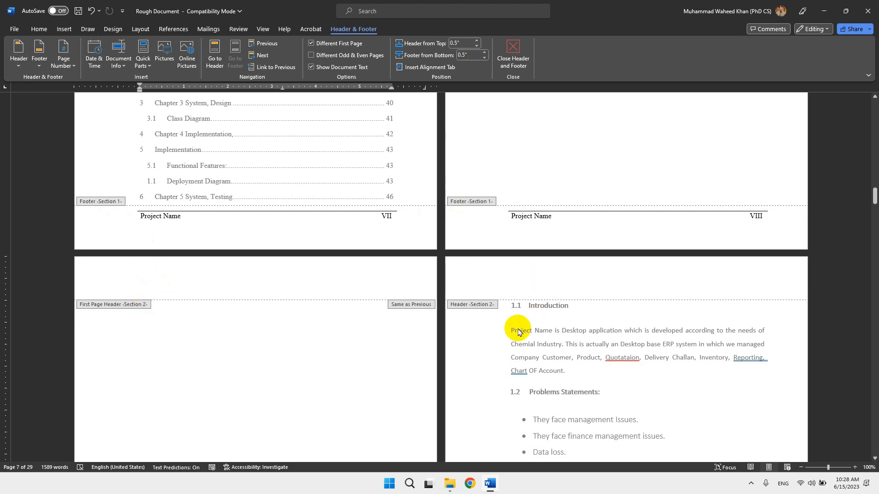
{"action": "scroll", "coordinate": [514, 330], "scroll_direction": "down", "scroll_amount": 10}
{"action": "scroll", "coordinate": [514, 331], "scroll_direction": "down", "scroll_amount": 3}
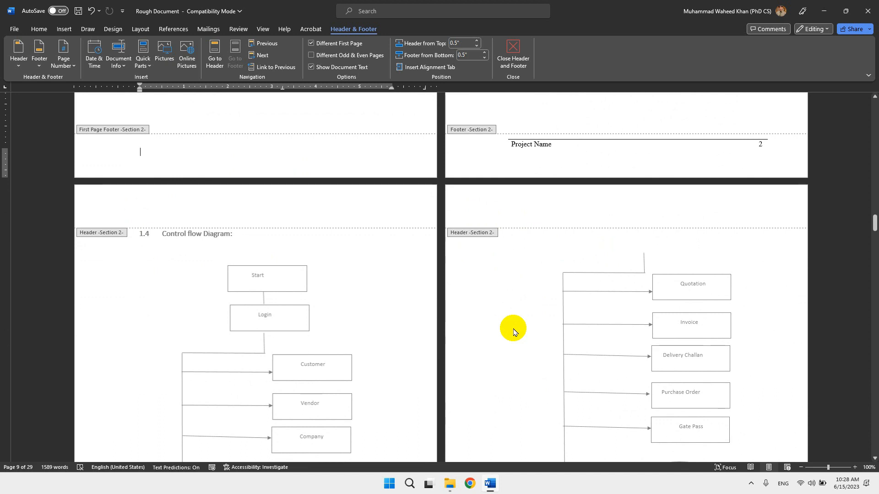
{"action": "scroll", "coordinate": [480, 242], "scroll_direction": "up", "scroll_amount": 5}
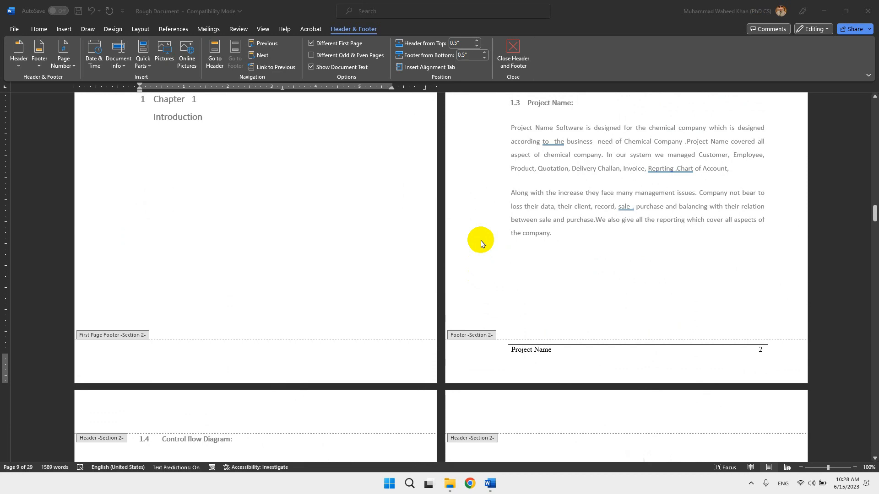
{"action": "scroll", "coordinate": [480, 241], "scroll_direction": "down", "scroll_amount": 5}
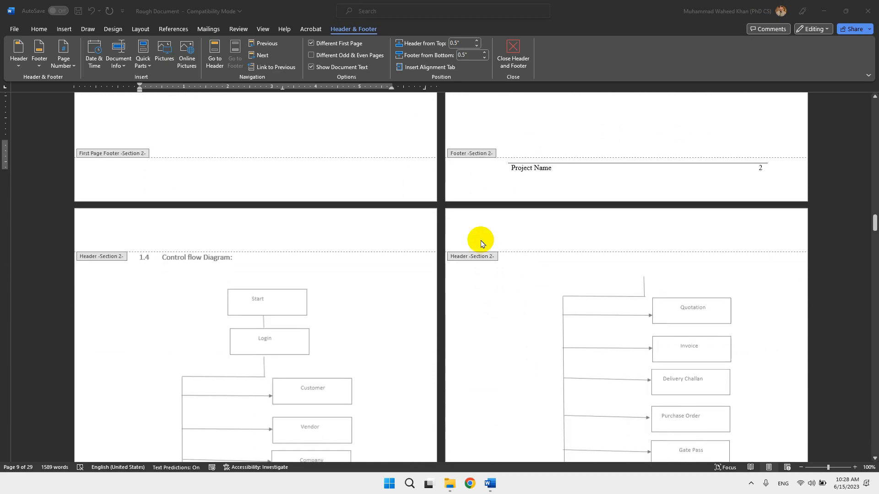
{"action": "scroll", "coordinate": [357, 250], "scroll_direction": "up", "scroll_amount": 9}
{"action": "scroll", "coordinate": [358, 249], "scroll_direction": "up", "scroll_amount": 6}
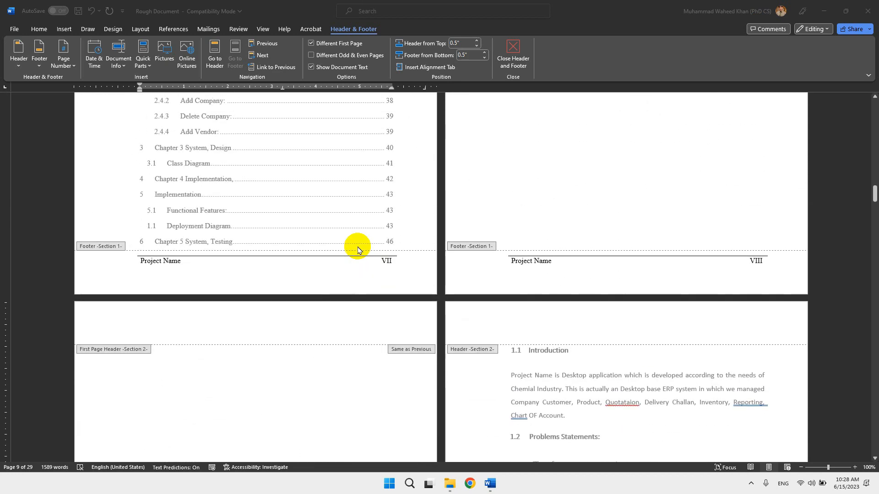
- Try a plain-text section 2 header with "Chapter 1" and "Introduction" at opposite ends, and clear the line
{"action": "left_click", "coordinate": [533, 325]}
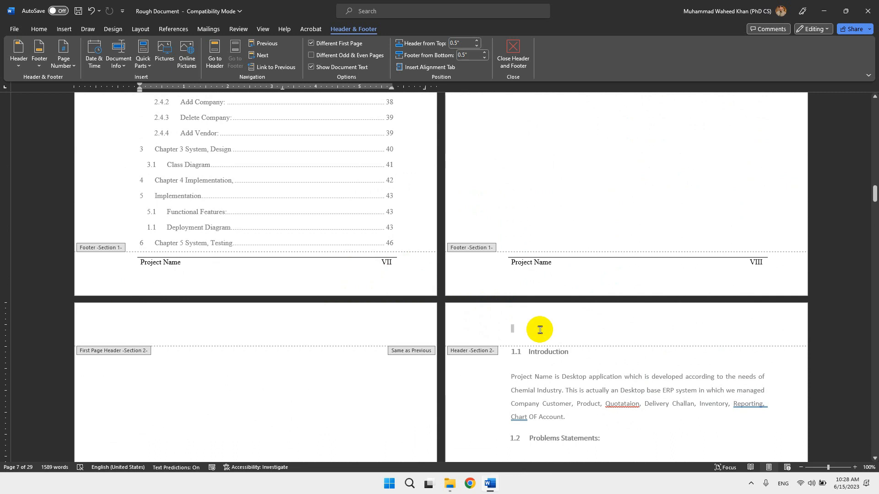
{"action": "left_click", "coordinate": [540, 329]}
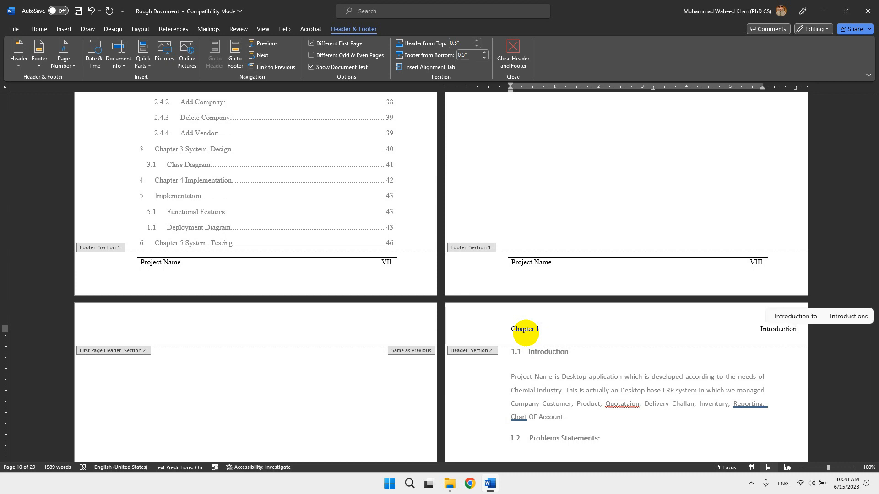
{"action": "triple_click", "coordinate": [629, 332]}
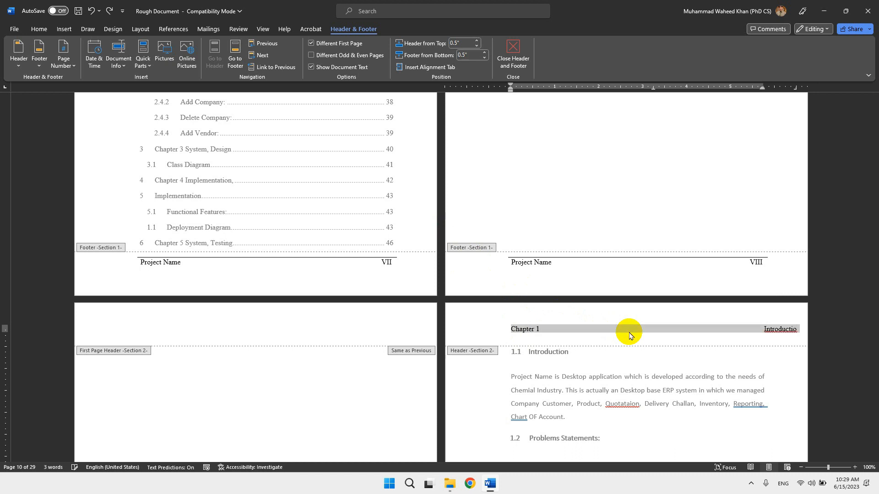
{"action": "key", "text": "Delete"}
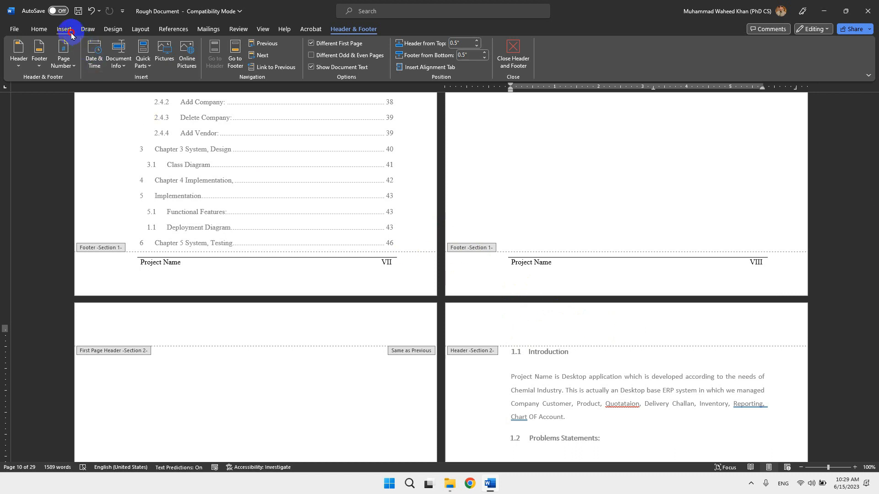
{"action": "left_click", "coordinate": [70, 32]}
{"action": "left_click", "coordinate": [85, 59]}
{"action": "left_click", "coordinate": [90, 94]}
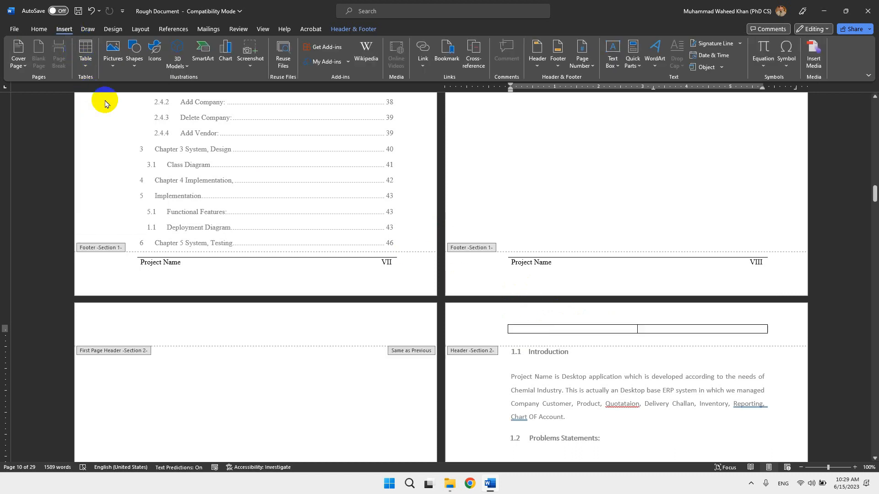
{"action": "type", "text": "Chapter 1"}
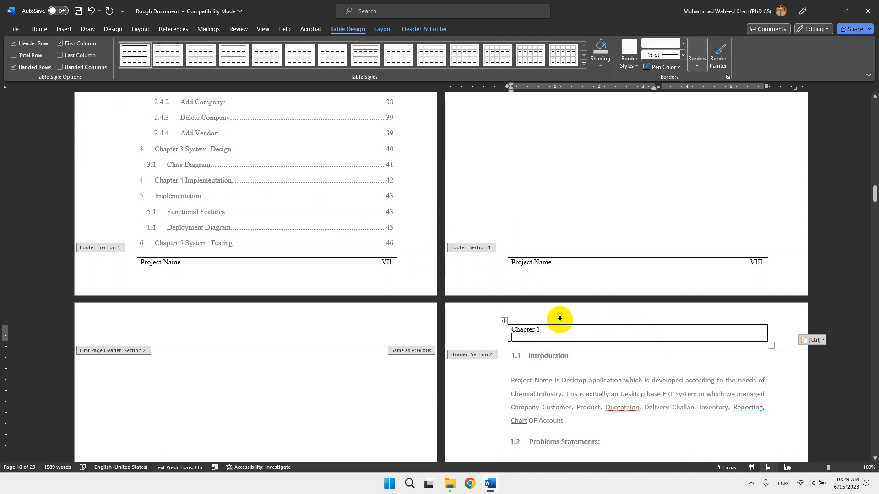
{"action": "key", "text": "BackSpace"}
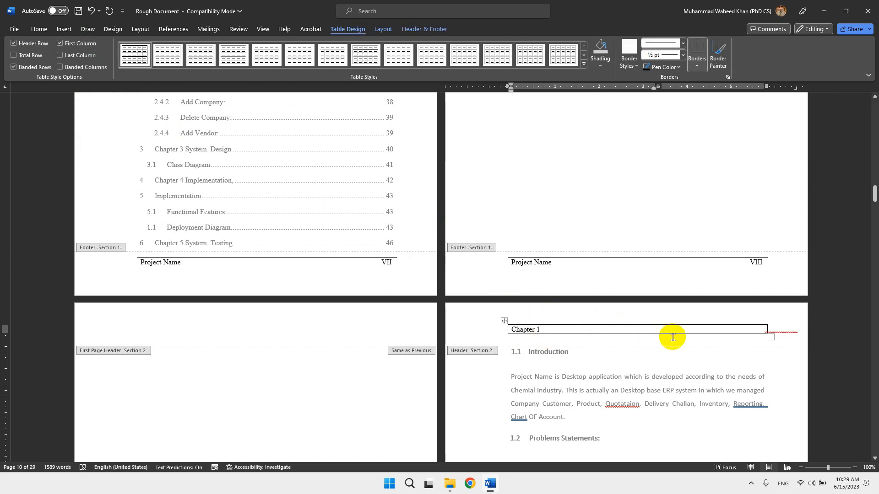
- Insert a one-row, two-column table in the section 2 header containing "Chapter 1" and a right-aligned "Introduction"
{"action": "left_click", "coordinate": [64, 28]}
{"action": "left_click", "coordinate": [85, 52]}
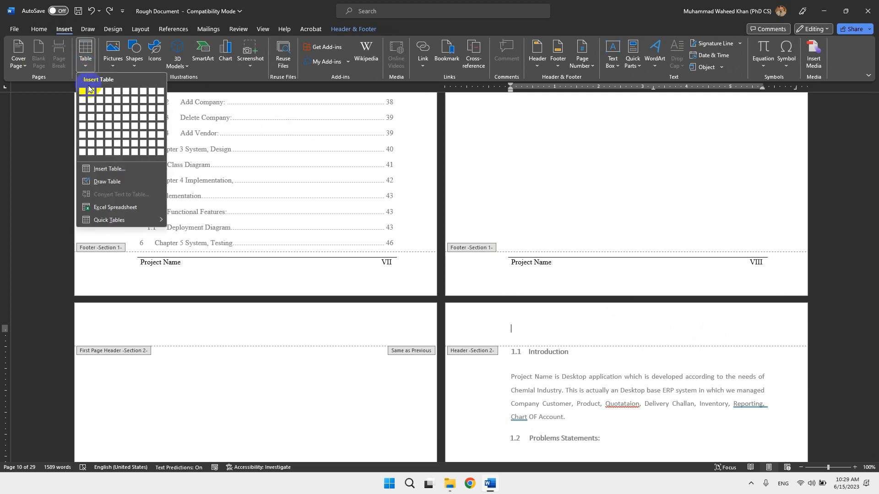
{"action": "left_click", "coordinate": [91, 94]}
{"action": "type", "text": "Chapter 1"}
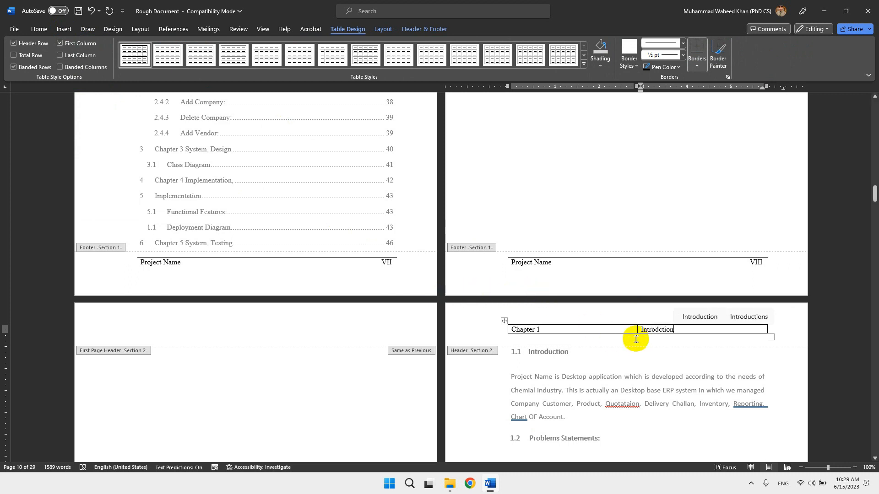
{"action": "key", "text": "ctrl+r"}
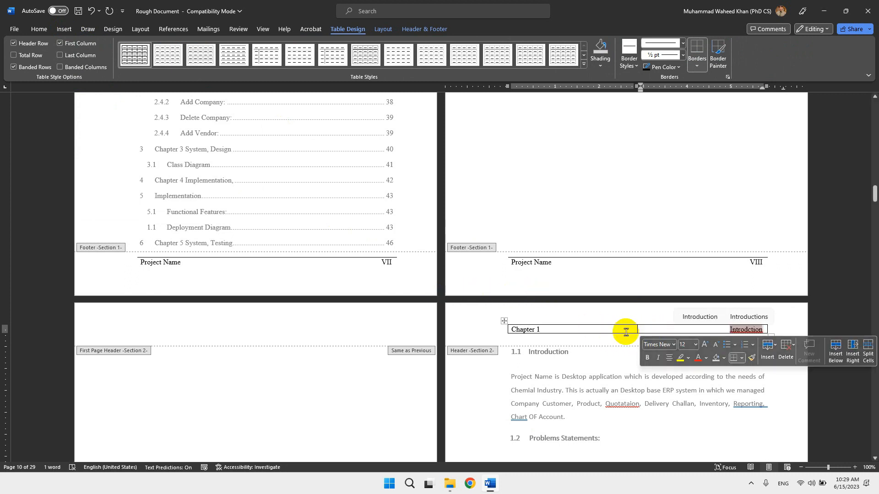
{"action": "left_click", "coordinate": [749, 330]}
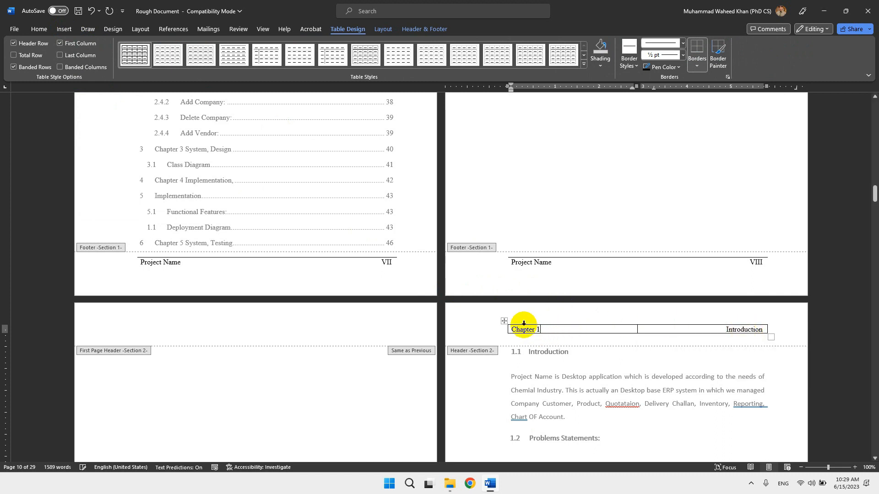
- Remove all borders from the section 2 header table and apply only a bottom border
{"action": "left_click", "coordinate": [505, 322]}
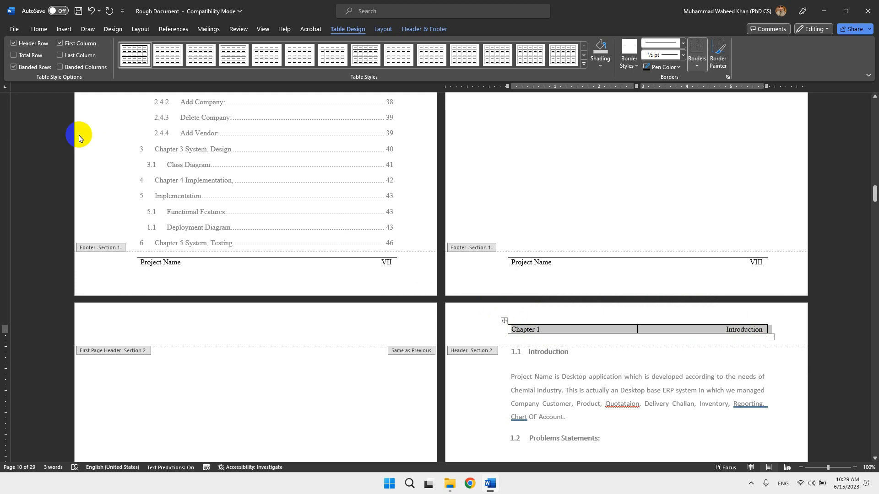
{"action": "left_click", "coordinate": [34, 33]}
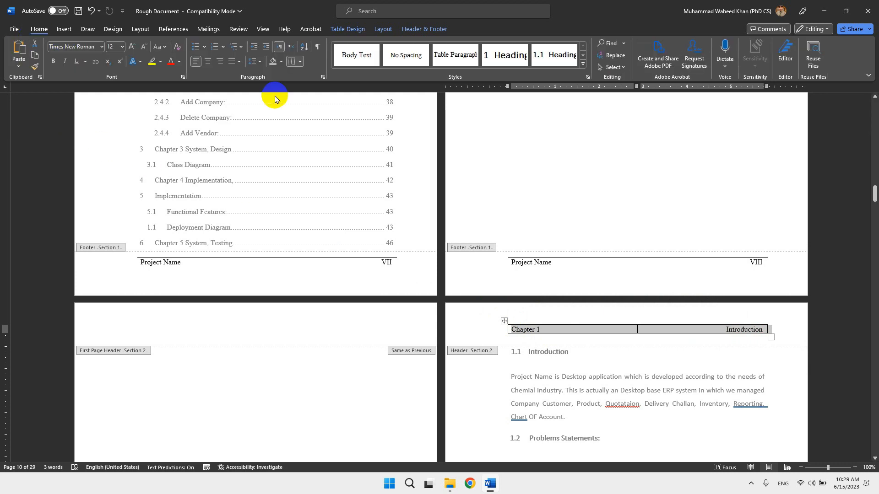
{"action": "left_click", "coordinate": [299, 65]}
{"action": "left_click", "coordinate": [304, 126]}
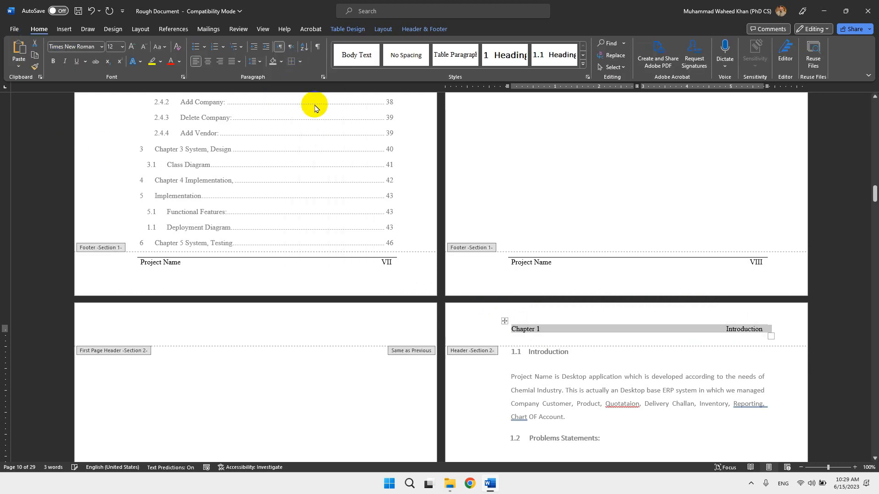
{"action": "left_click", "coordinate": [302, 64]}
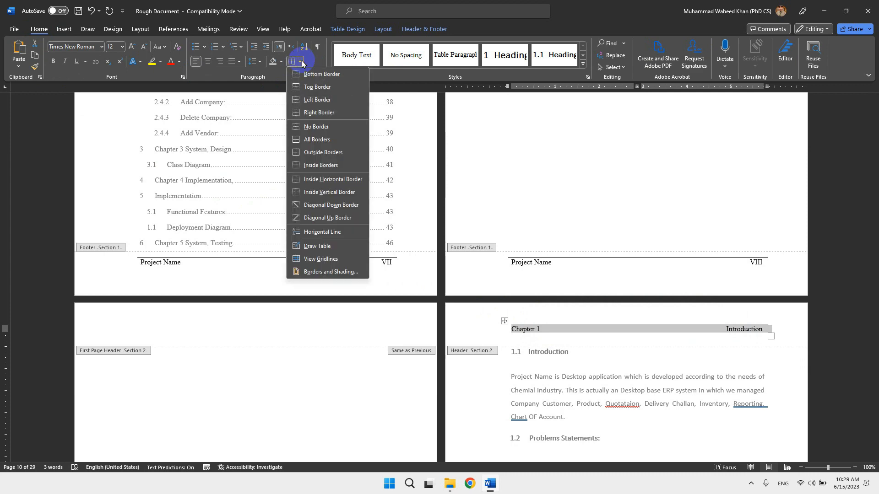
{"action": "left_click", "coordinate": [329, 87]}
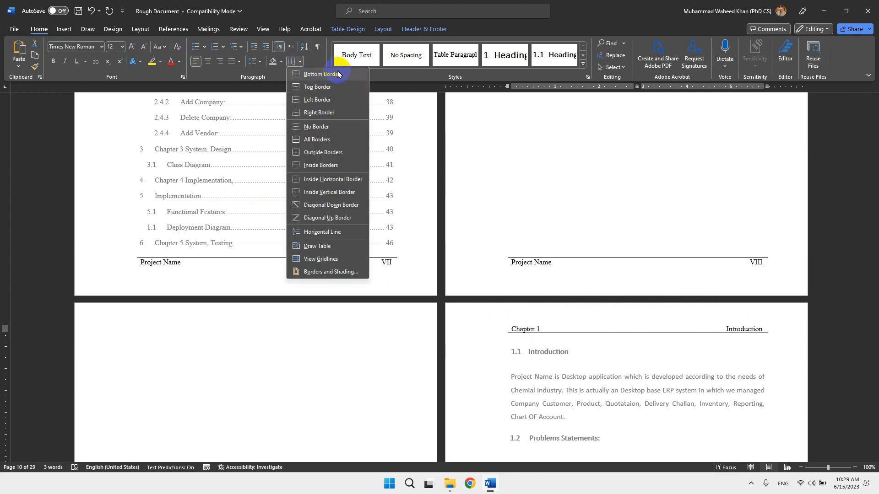
{"action": "left_click", "coordinate": [338, 74]}
- Check the headers on the Chapter 1 and Chapter 2 pages, and return to editing the document body
{"action": "scroll", "coordinate": [563, 319], "scroll_direction": "down", "scroll_amount": 8}
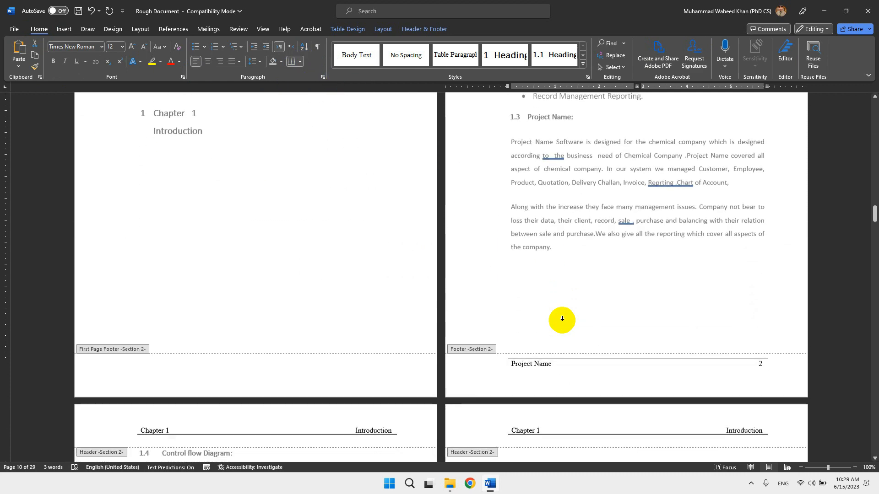
{"action": "scroll", "coordinate": [562, 319], "scroll_direction": "down", "scroll_amount": 5}
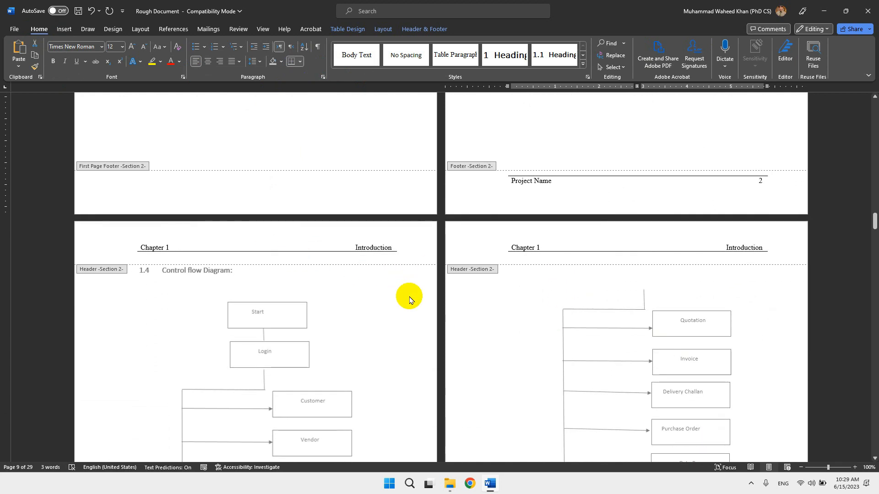
{"action": "scroll", "coordinate": [409, 300], "scroll_direction": "down", "scroll_amount": 12}
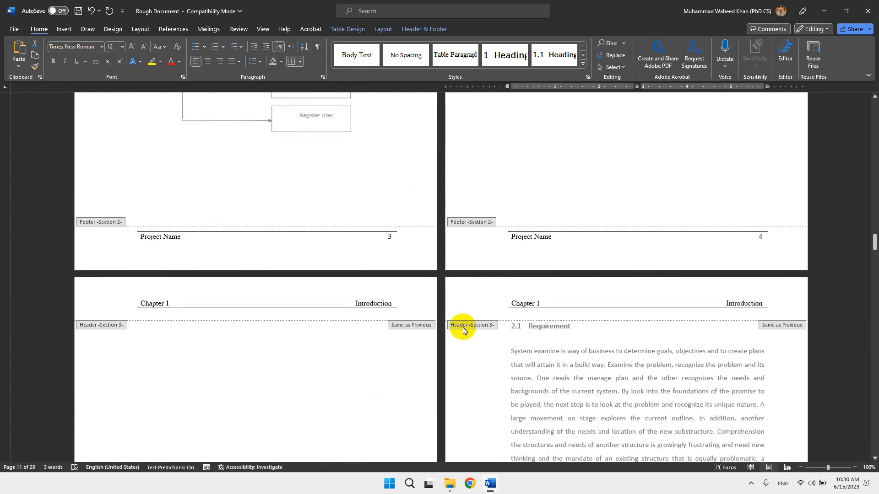
{"action": "scroll", "coordinate": [463, 329], "scroll_direction": "down", "scroll_amount": 4}
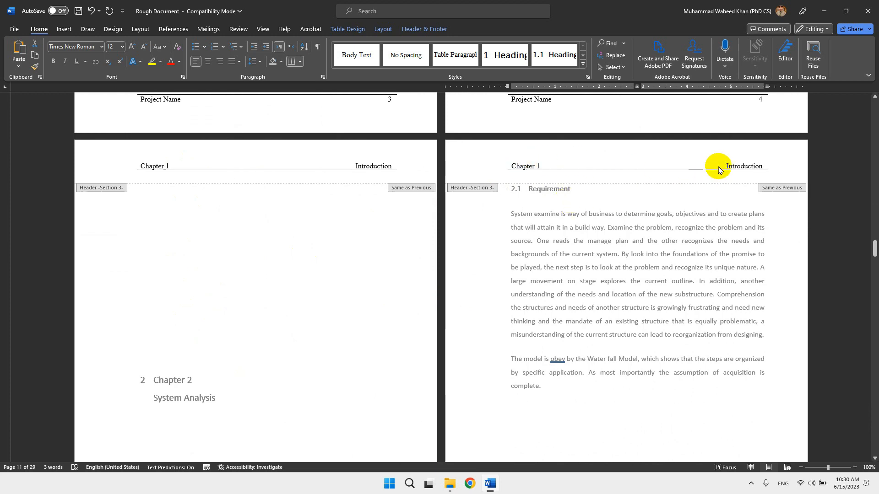
{"action": "scroll", "coordinate": [540, 249], "scroll_direction": "up", "scroll_amount": 20}
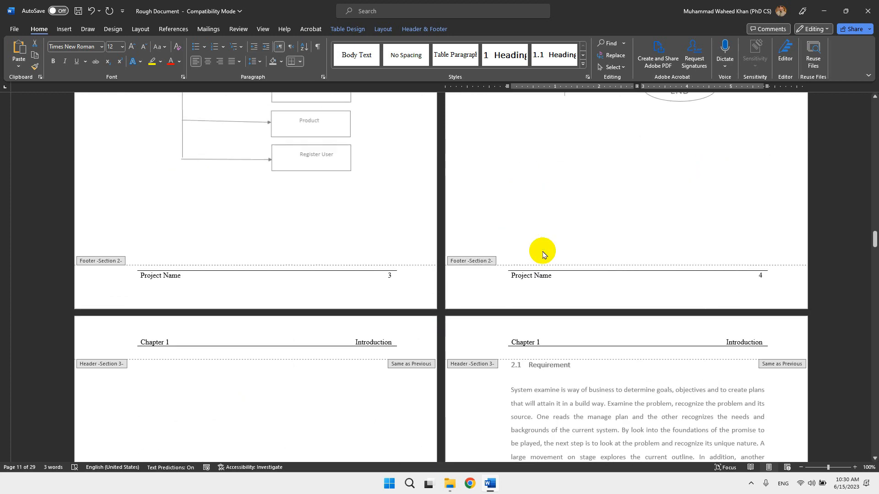
{"action": "left_click", "coordinate": [617, 223]}
{"action": "scroll", "coordinate": [614, 371], "scroll_direction": "down", "scroll_amount": 3}
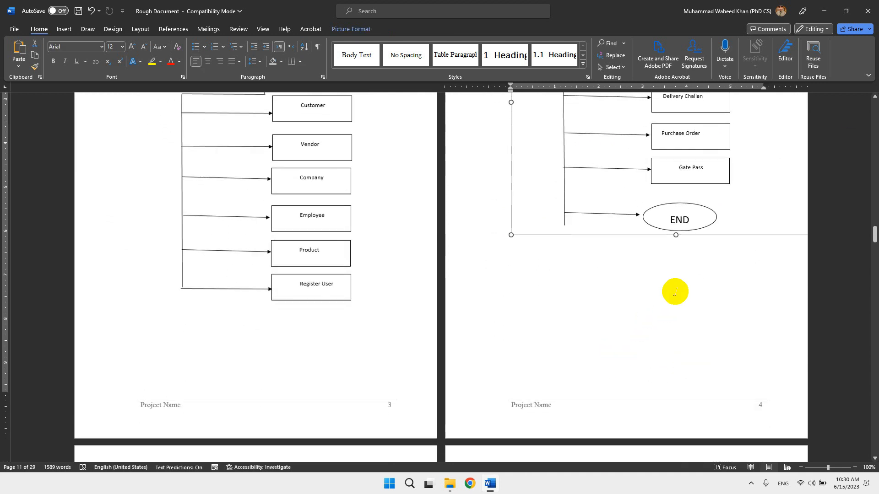
- Insert a Next Page section break below the END shape, before the Chapter 2 title page
{"action": "left_click", "coordinate": [678, 288]}
{"action": "left_click", "coordinate": [595, 275]}
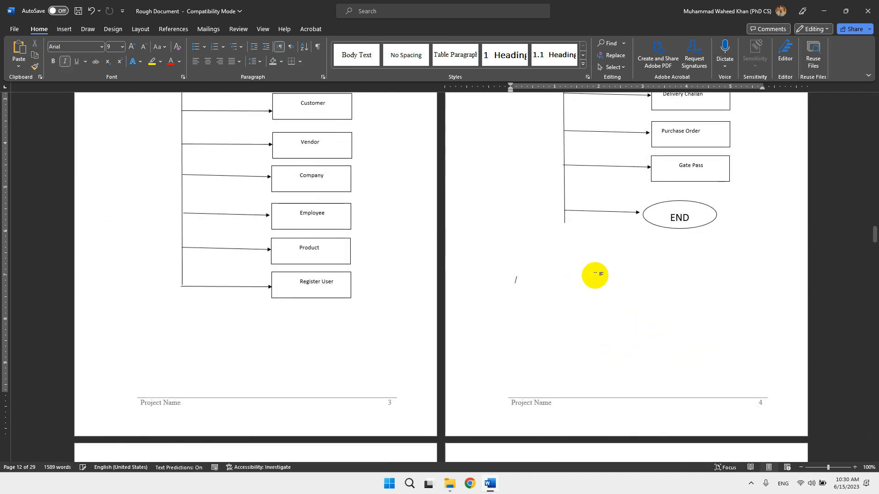
{"action": "scroll", "coordinate": [582, 290], "scroll_direction": "down", "scroll_amount": 5}
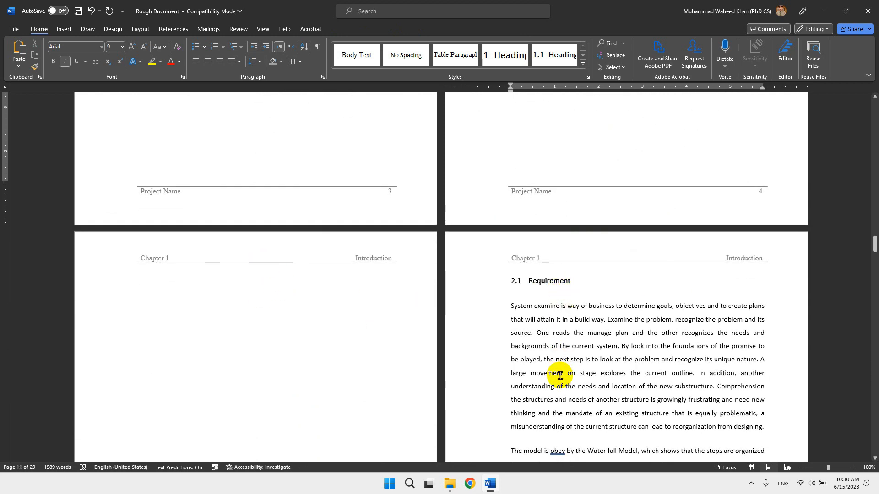
{"action": "scroll", "coordinate": [504, 330], "scroll_direction": "up", "scroll_amount": 4}
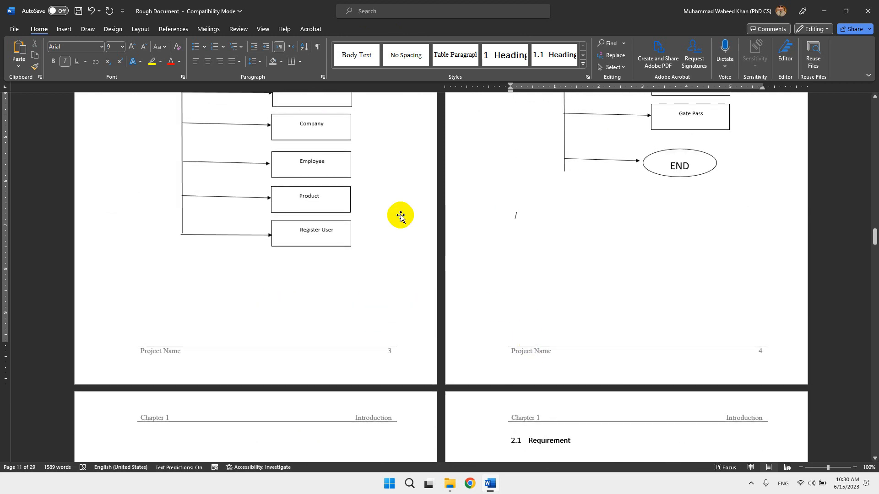
{"action": "left_click", "coordinate": [135, 36]}
{"action": "left_click", "coordinate": [137, 47]}
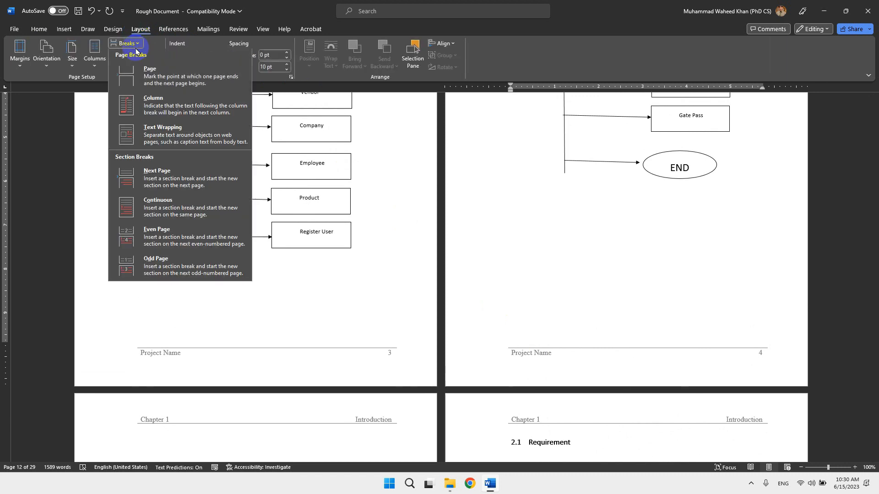
{"action": "left_click", "coordinate": [157, 174]}
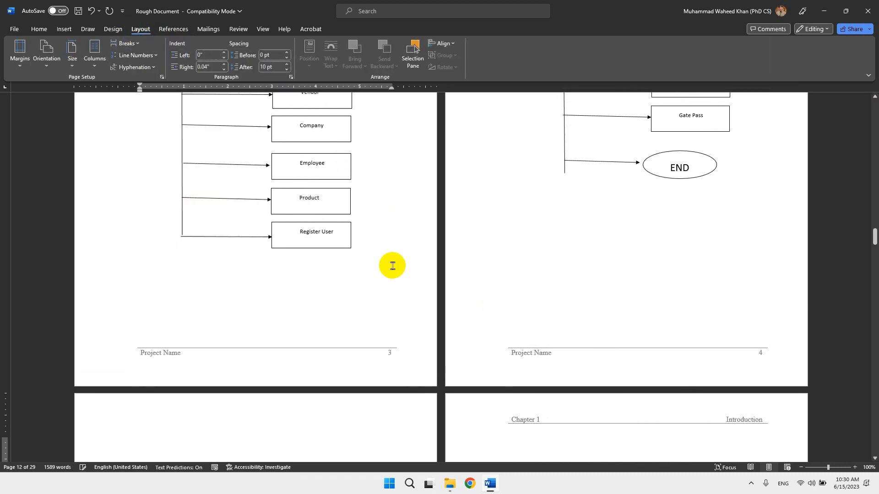
{"action": "scroll", "coordinate": [391, 263], "scroll_direction": "down", "scroll_amount": 6}
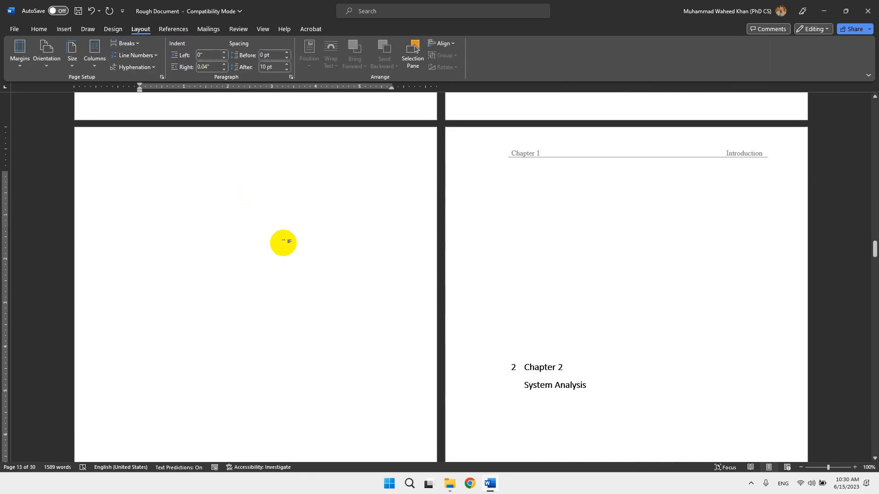
- Show the formatting marks and delete the extra Next Page section break on the blank page before Chapter 2
{"action": "left_click", "coordinate": [39, 28]}
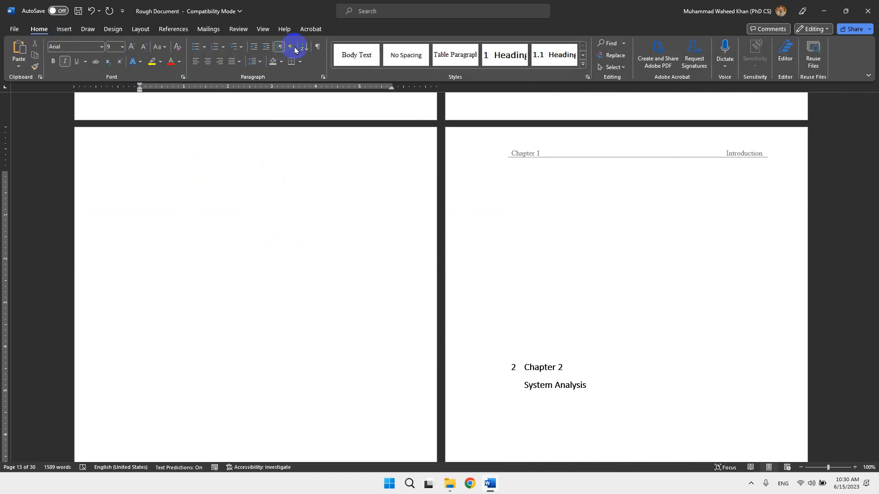
{"action": "left_click", "coordinate": [318, 47]}
{"action": "scroll", "coordinate": [499, 236], "scroll_direction": "up", "scroll_amount": 4}
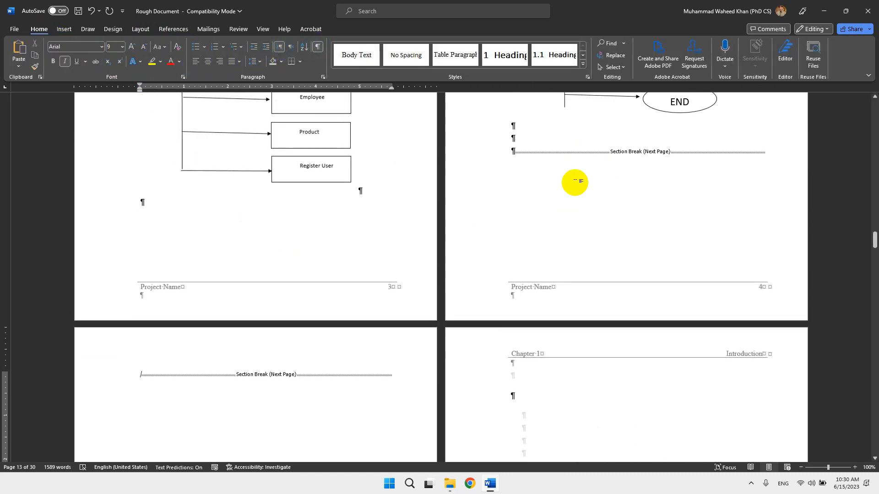
{"action": "left_click", "coordinate": [391, 361]}
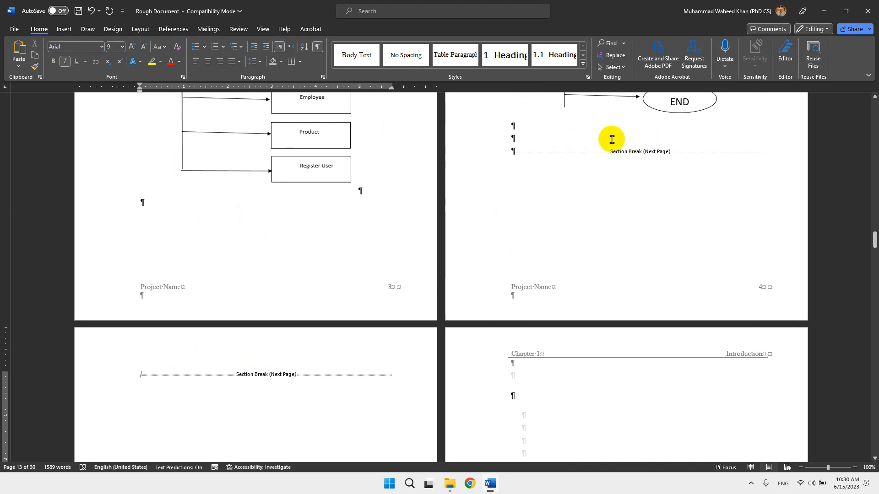
{"action": "left_click_drag", "start_coordinate": [142, 369], "coordinate": [377, 385]}
{"action": "key", "text": "Delete"}
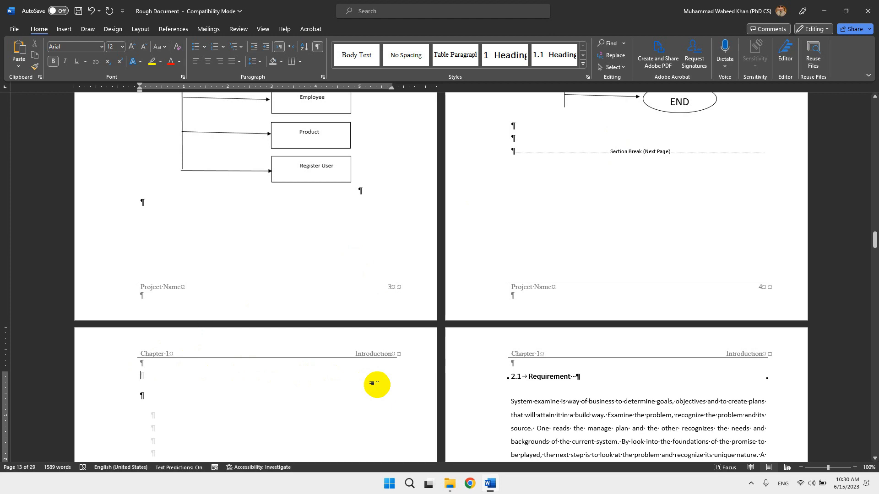
- Unlink both the header and the footer of section 3, starting at the Chapter 2 title page, from the previous section
{"action": "scroll", "coordinate": [374, 384], "scroll_direction": "down", "scroll_amount": 5}
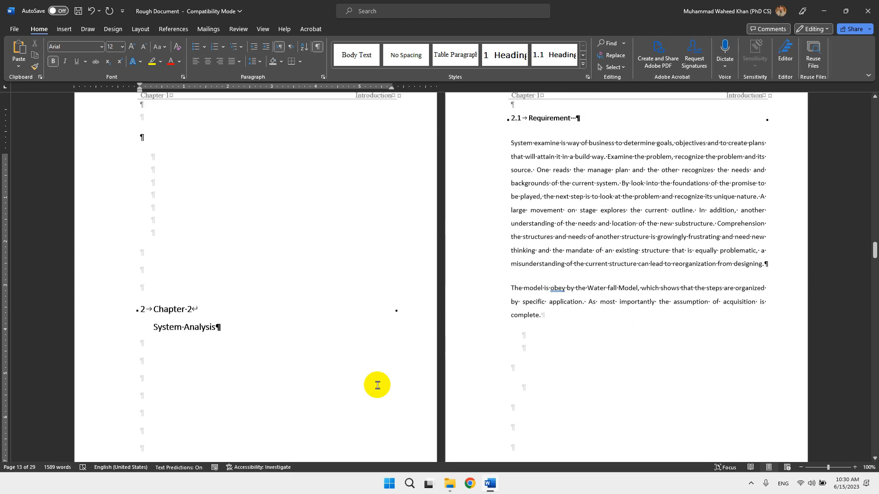
{"action": "scroll", "coordinate": [376, 384], "scroll_direction": "up", "scroll_amount": 2}
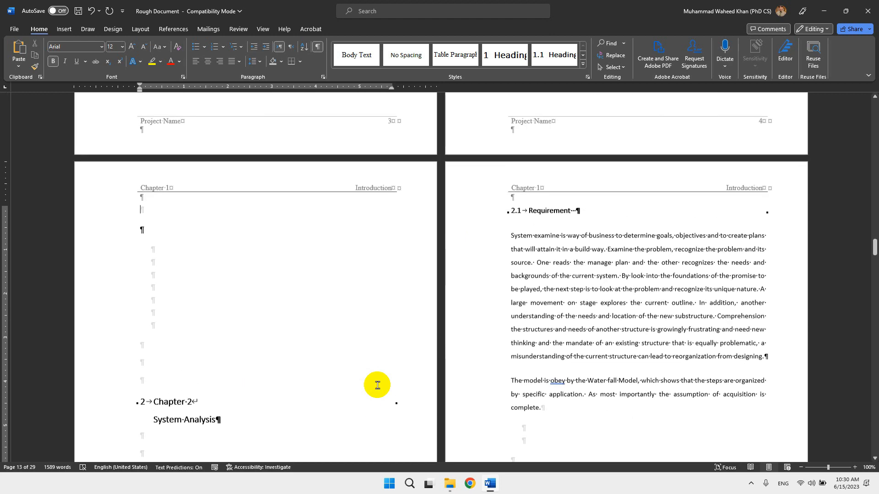
{"action": "double_click", "coordinate": [291, 194]}
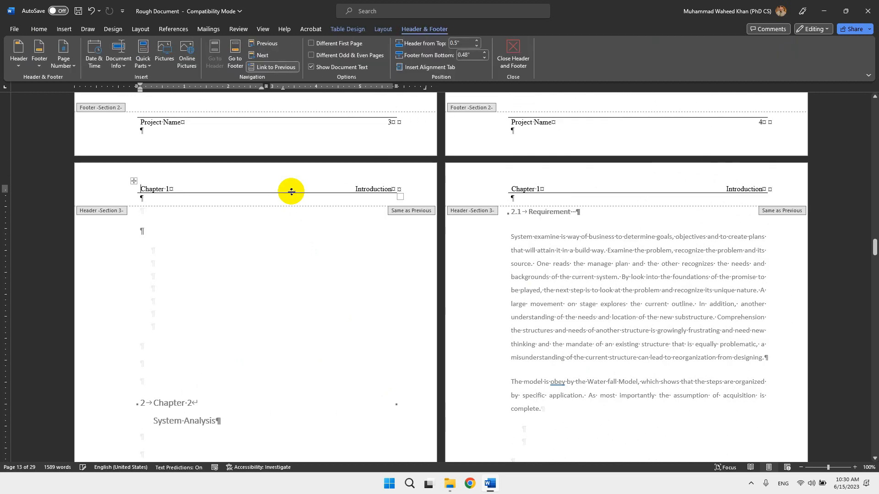
{"action": "left_click", "coordinate": [259, 68]}
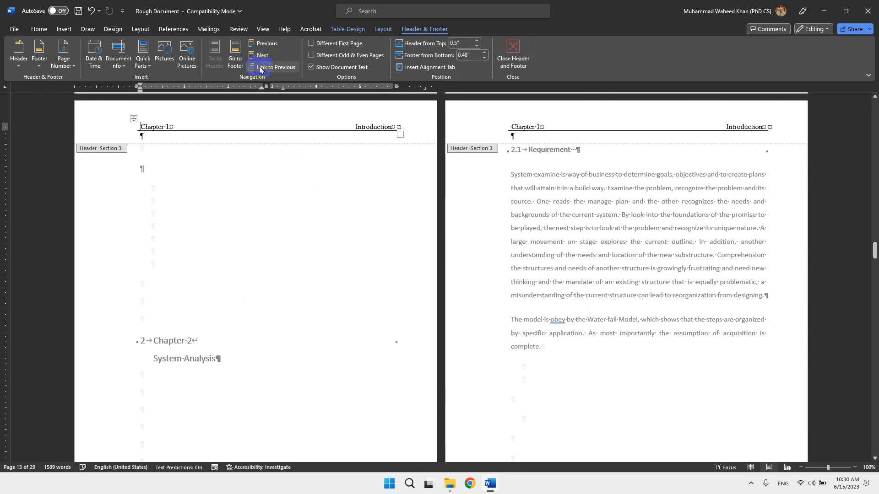
{"action": "scroll", "coordinate": [338, 220], "scroll_direction": "up", "scroll_amount": 3}
{"action": "scroll", "coordinate": [338, 298], "scroll_direction": "down", "scroll_amount": 4}
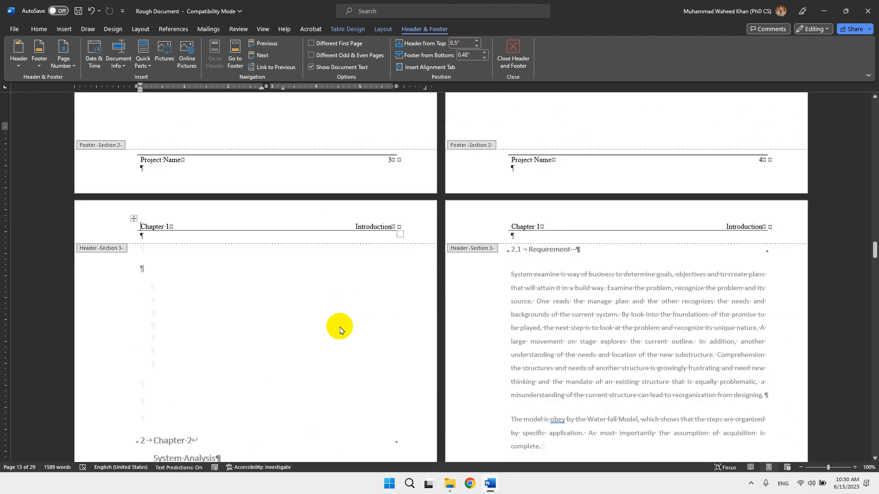
{"action": "scroll", "coordinate": [348, 270], "scroll_direction": "down", "scroll_amount": 4}
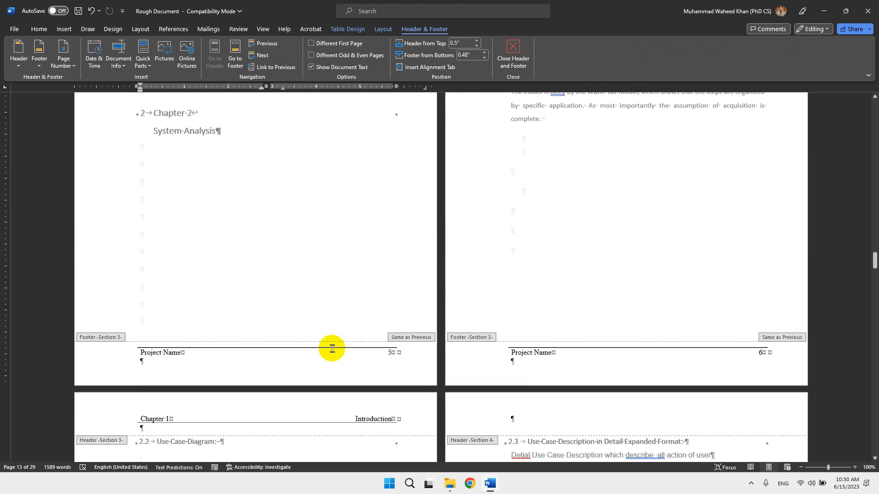
{"action": "left_click", "coordinate": [308, 356]}
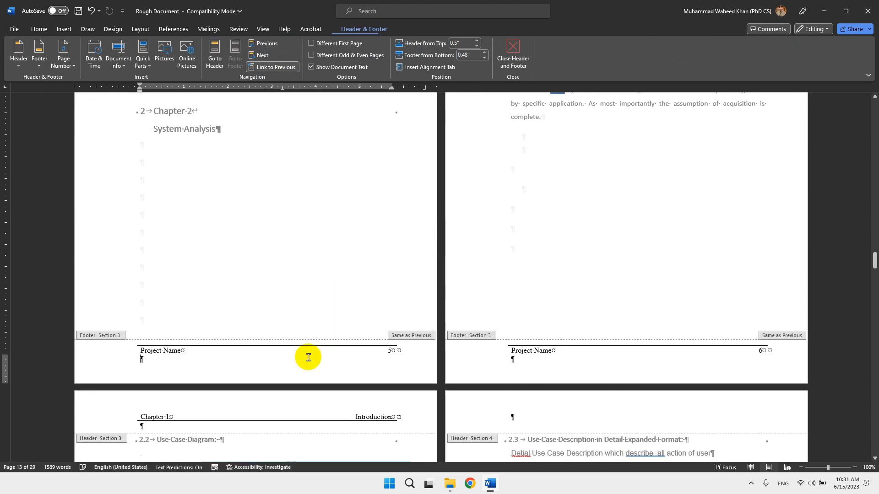
{"action": "left_click", "coordinate": [280, 72]}
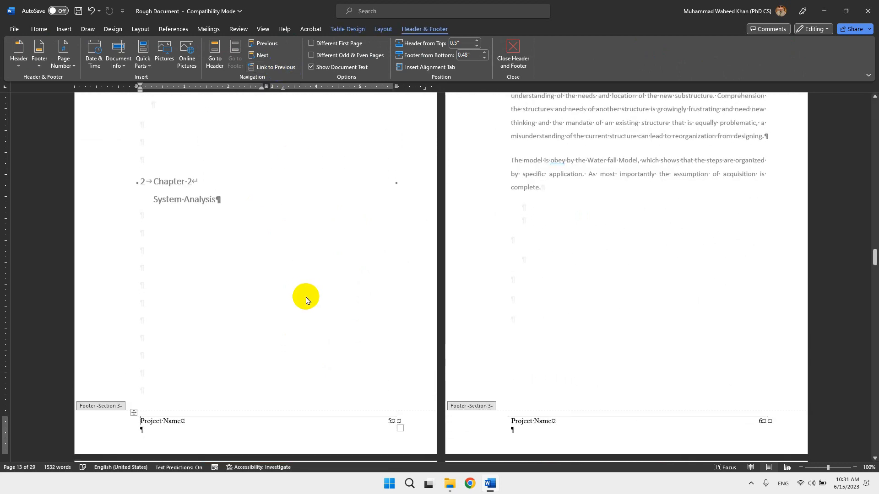
- Change the section 3 header text to "Chapter 2" and "System Analaysis", and hide the formatting marks
{"action": "scroll", "coordinate": [307, 300], "scroll_direction": "up", "scroll_amount": 4}
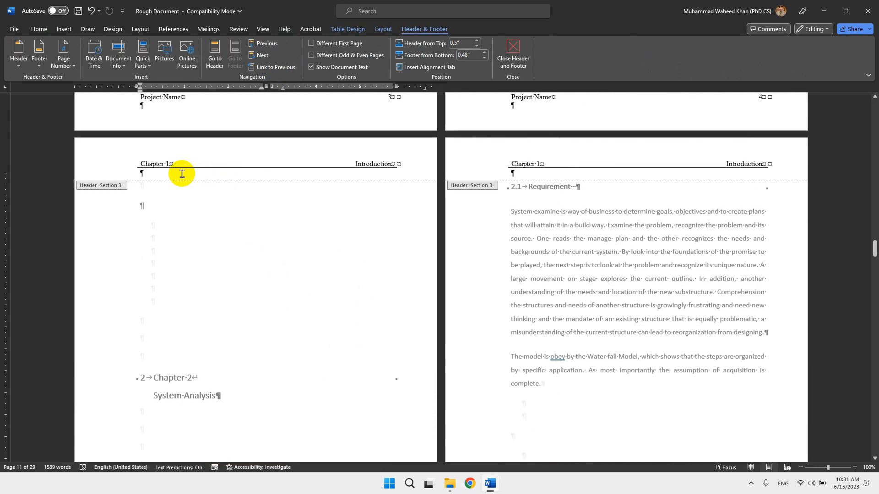
{"action": "left_click", "coordinate": [168, 164]}
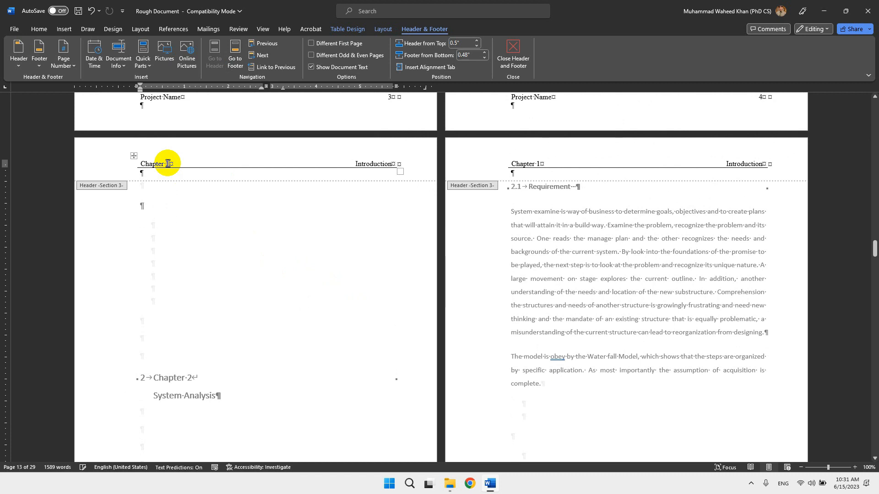
{"action": "key", "text": "BackSpace"}
{"action": "type", "text": "2"}
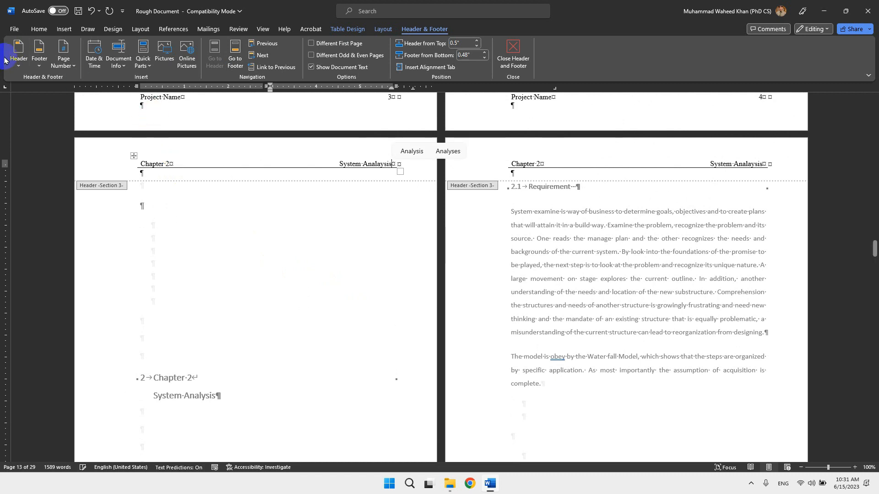
{"action": "left_click", "coordinate": [33, 31]}
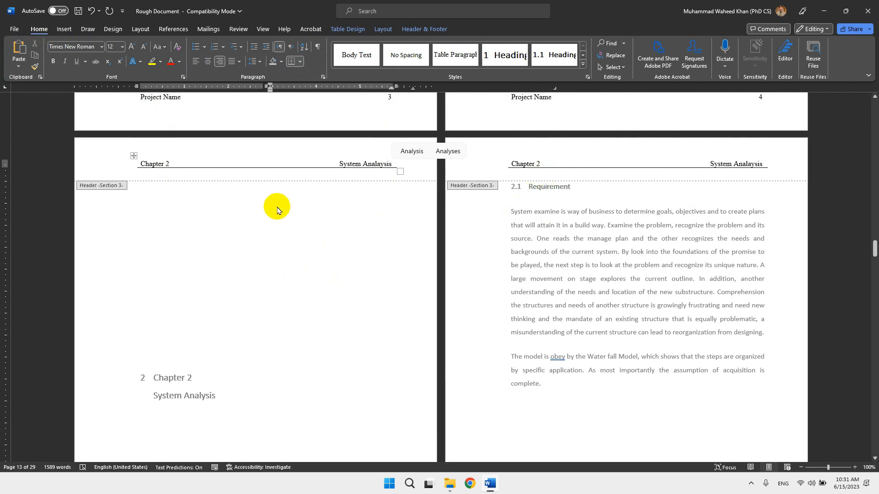
- Compare the section 2 and section 3 headers, and look through the following pages up to the Chapter 3 title page
{"action": "scroll", "coordinate": [308, 340], "scroll_direction": "up", "scroll_amount": 20}
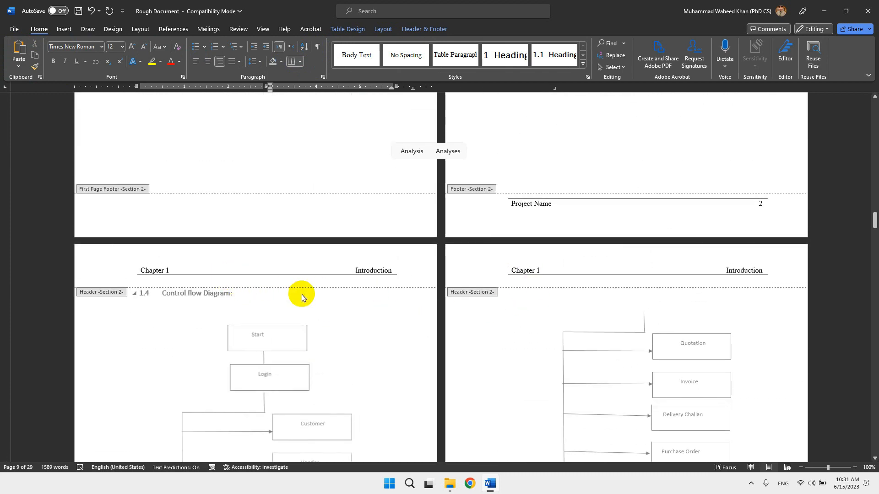
{"action": "scroll", "coordinate": [567, 333], "scroll_direction": "down", "scroll_amount": 6}
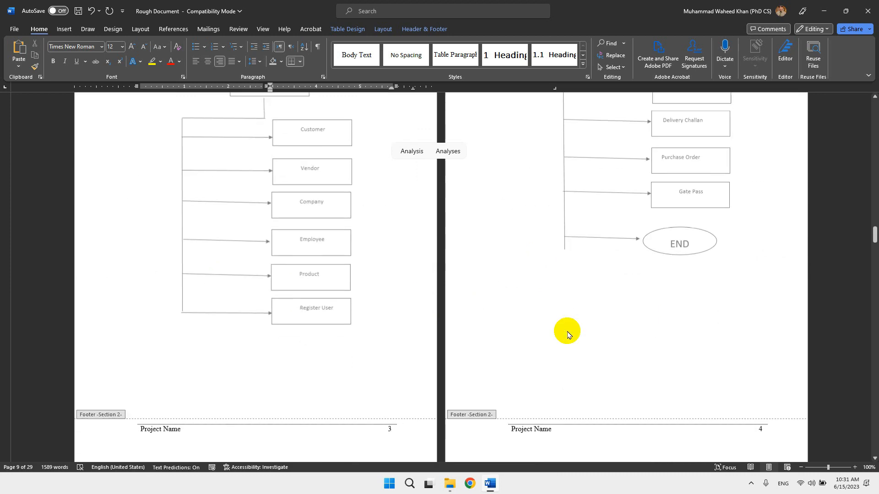
{"action": "scroll", "coordinate": [567, 333], "scroll_direction": "down", "scroll_amount": 4}
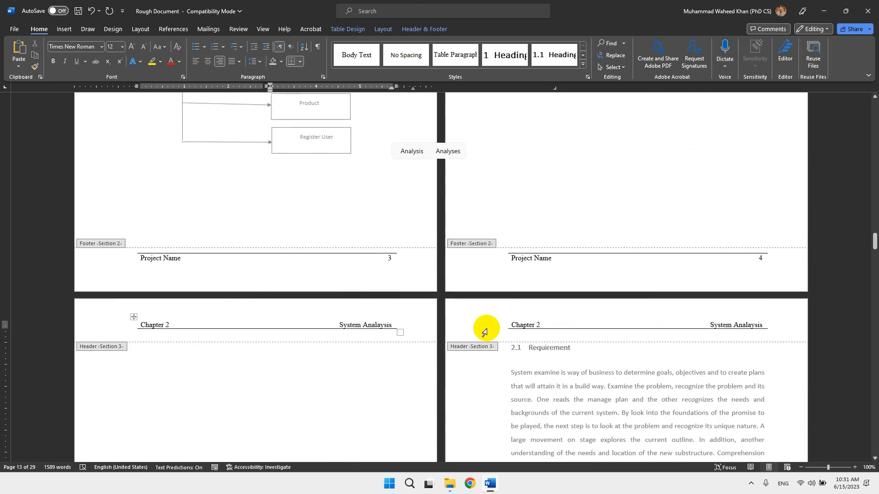
{"action": "scroll", "coordinate": [513, 331], "scroll_direction": "down", "scroll_amount": 15}
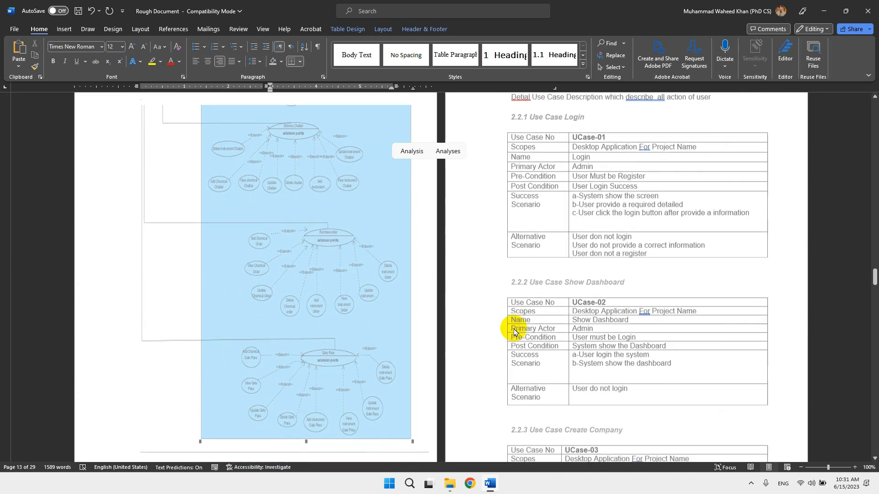
{"action": "scroll", "coordinate": [514, 332], "scroll_direction": "down", "scroll_amount": 20}
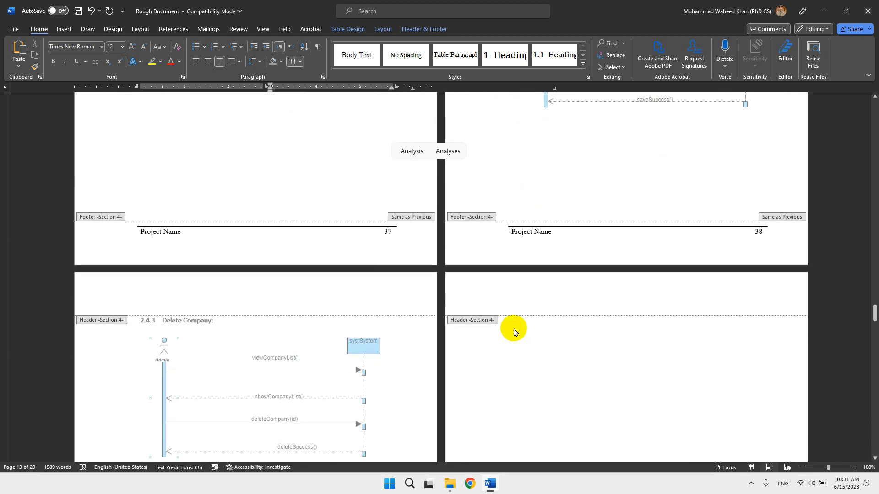
{"action": "scroll", "coordinate": [513, 331], "scroll_direction": "down", "scroll_amount": 5}
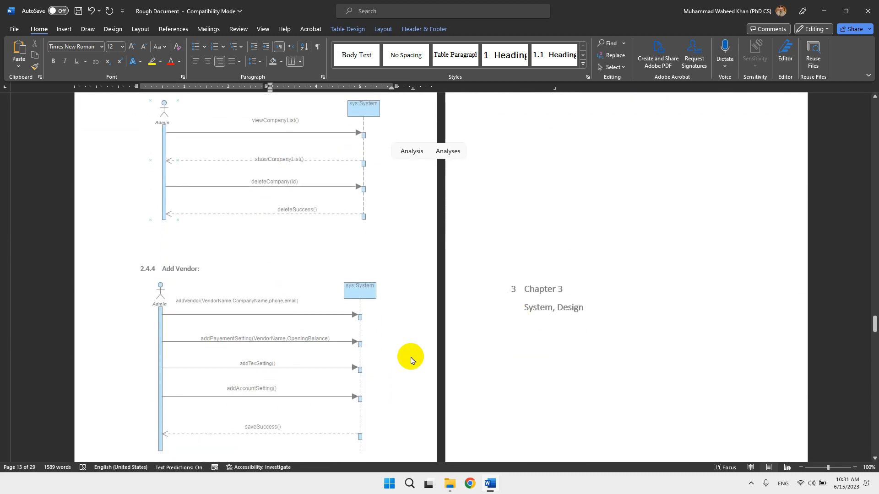
- Leave header and footer editing and return to the document body
{"action": "scroll", "coordinate": [411, 360], "scroll_direction": "down", "scroll_amount": 4}
{"action": "left_click", "coordinate": [369, 300]}
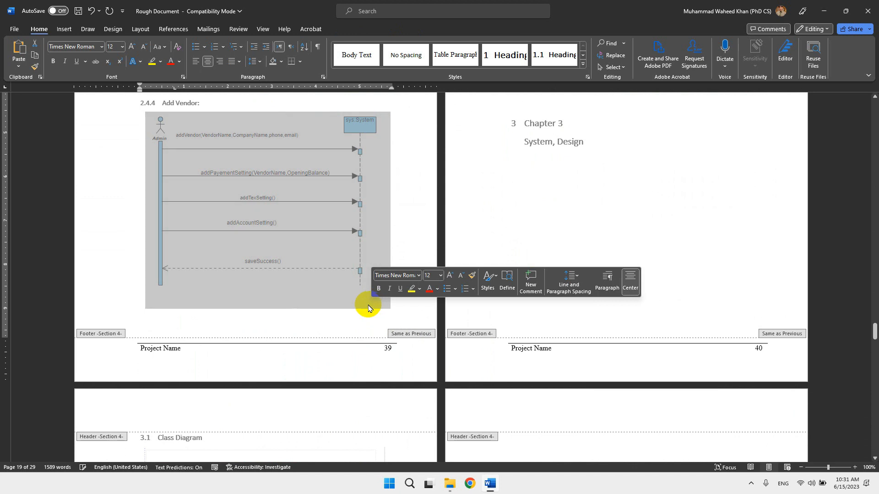
{"action": "left_click", "coordinate": [380, 307]}
{"action": "left_click", "coordinate": [397, 298]}
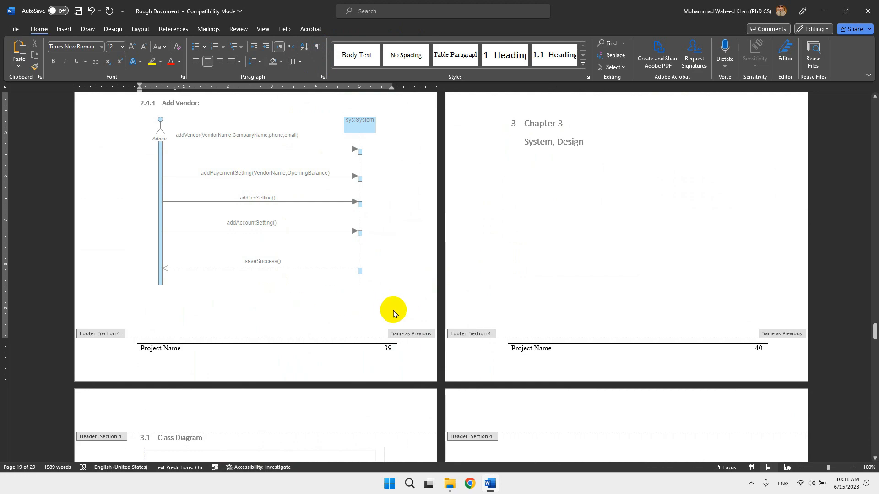
{"action": "left_click", "coordinate": [512, 59]}
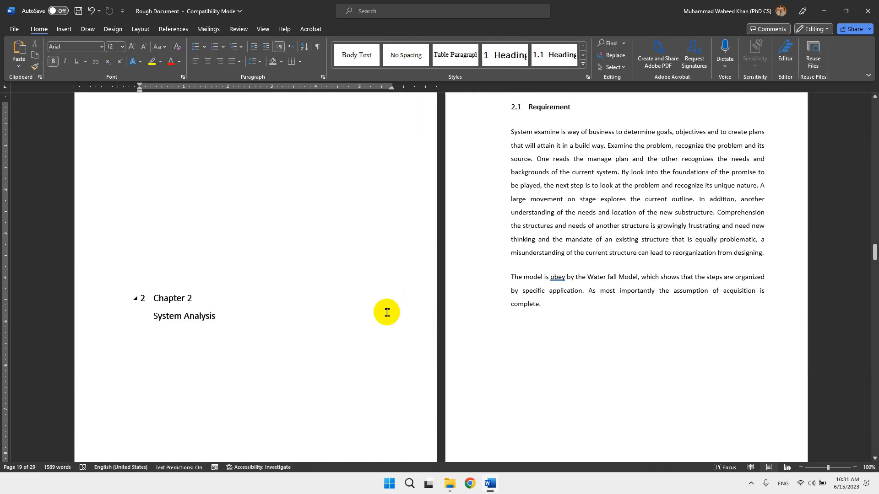
- Show formatting marks and insert a Next Page section break below the Add Vendor diagram, before Chapter 3
{"action": "scroll", "coordinate": [387, 313], "scroll_direction": "down", "scroll_amount": 20}
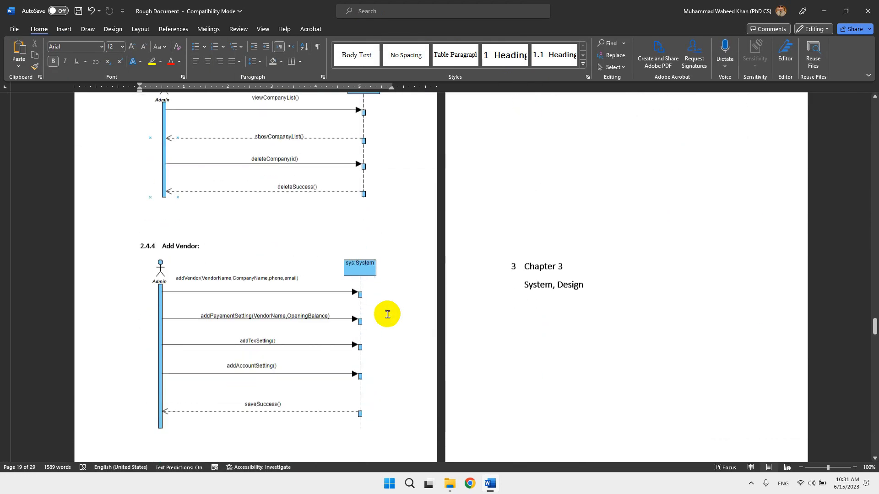
{"action": "scroll", "coordinate": [387, 314], "scroll_direction": "down", "scroll_amount": 4}
{"action": "left_click", "coordinate": [387, 267]}
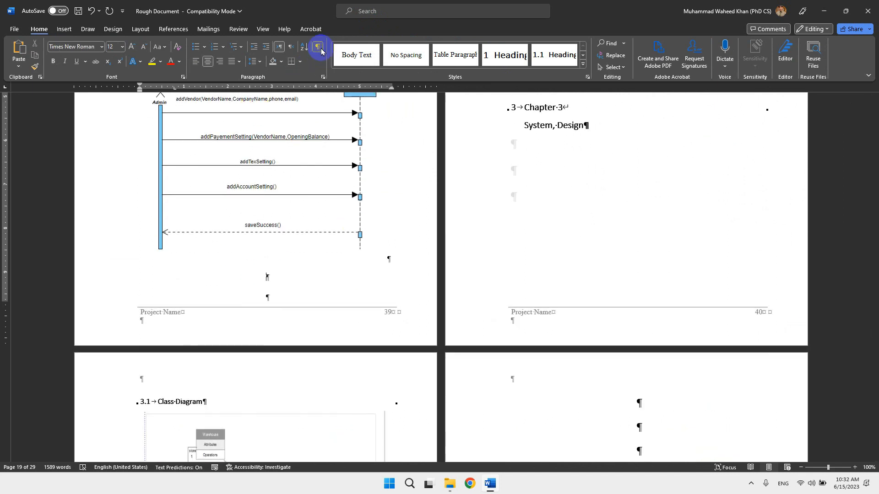
{"action": "left_click", "coordinate": [140, 30]}
{"action": "left_click", "coordinate": [127, 44]}
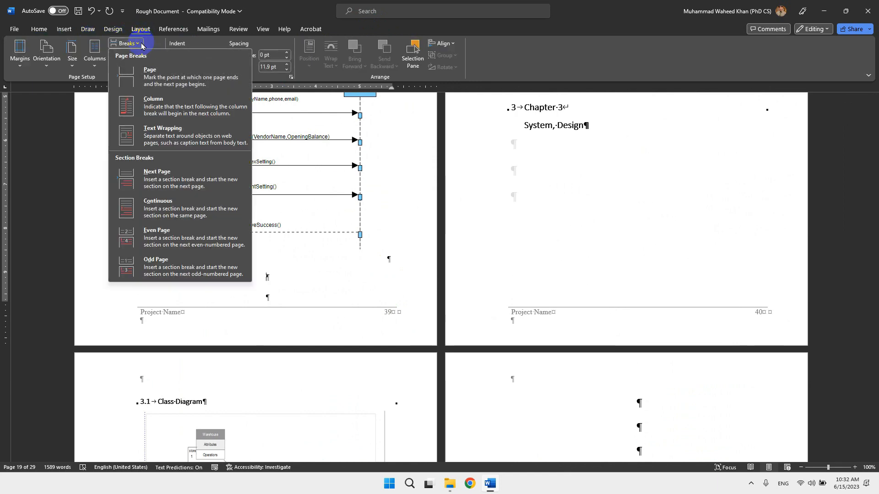
{"action": "left_click", "coordinate": [171, 174]}
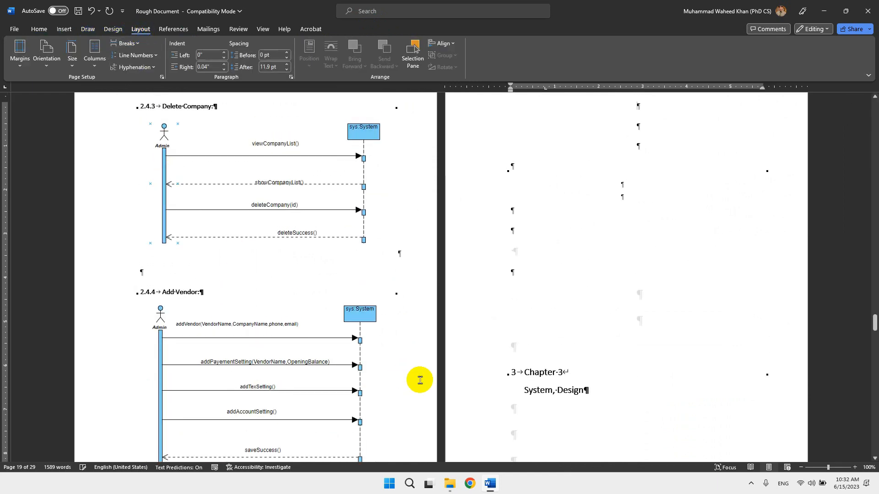
- Check the section break below the Add Vendor diagram and hide the formatting marks
{"action": "scroll", "coordinate": [629, 335], "scroll_direction": "up", "scroll_amount": 3}
{"action": "scroll", "coordinate": [629, 334], "scroll_direction": "down", "scroll_amount": 7}
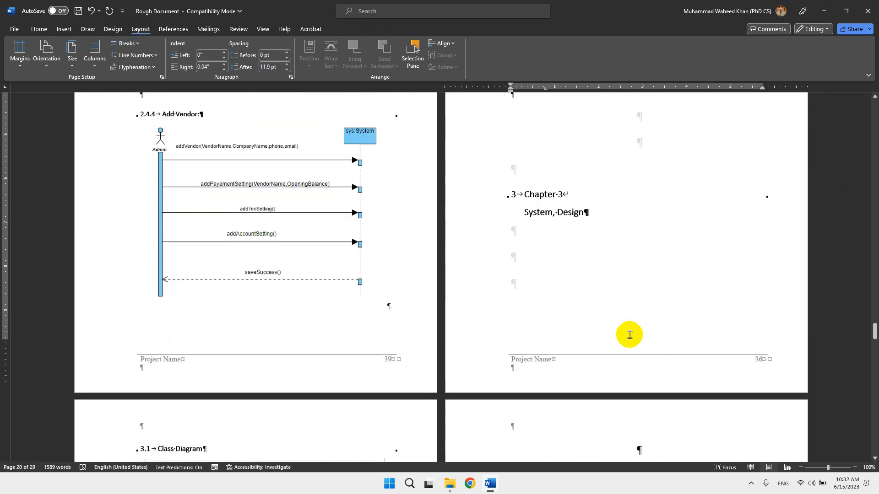
{"action": "left_click", "coordinate": [331, 301]}
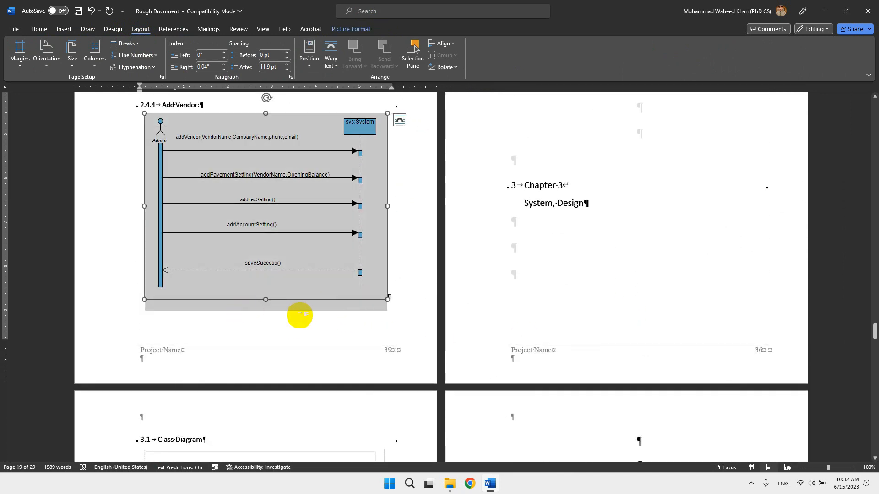
{"action": "left_click", "coordinate": [399, 298]}
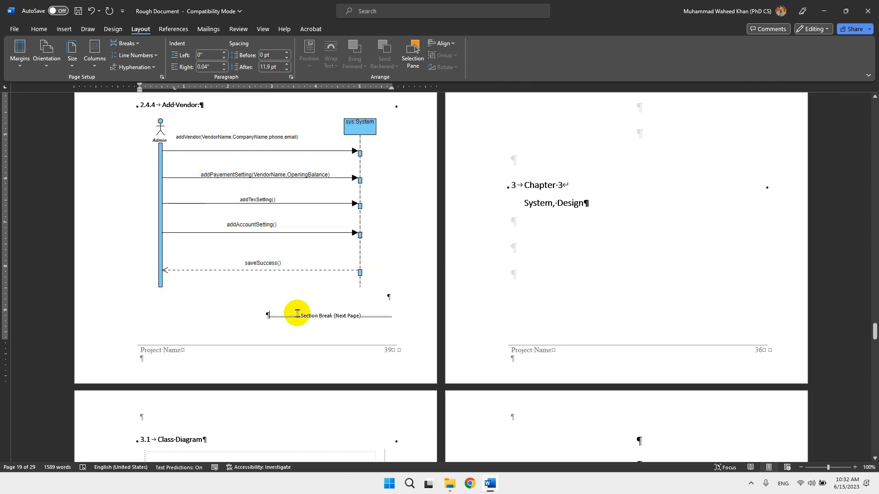
{"action": "scroll", "coordinate": [413, 282], "scroll_direction": "up", "scroll_amount": 2}
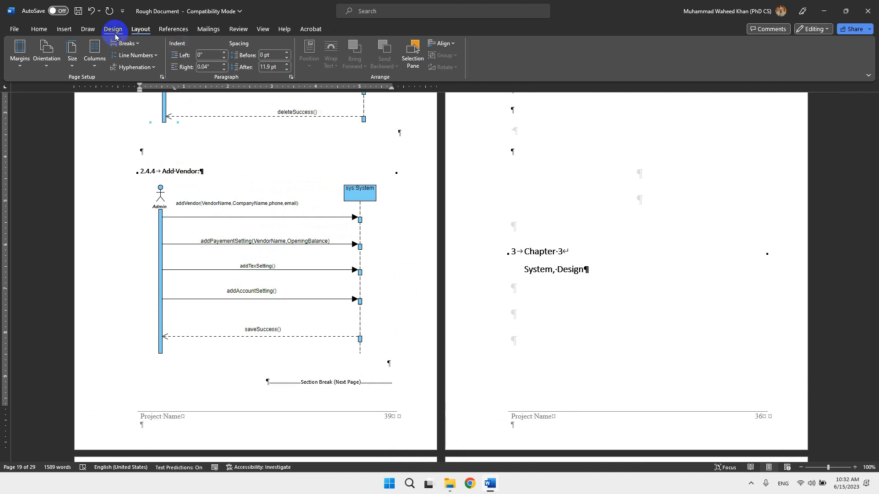
{"action": "left_click", "coordinate": [41, 29]}
{"action": "left_click", "coordinate": [318, 46]}
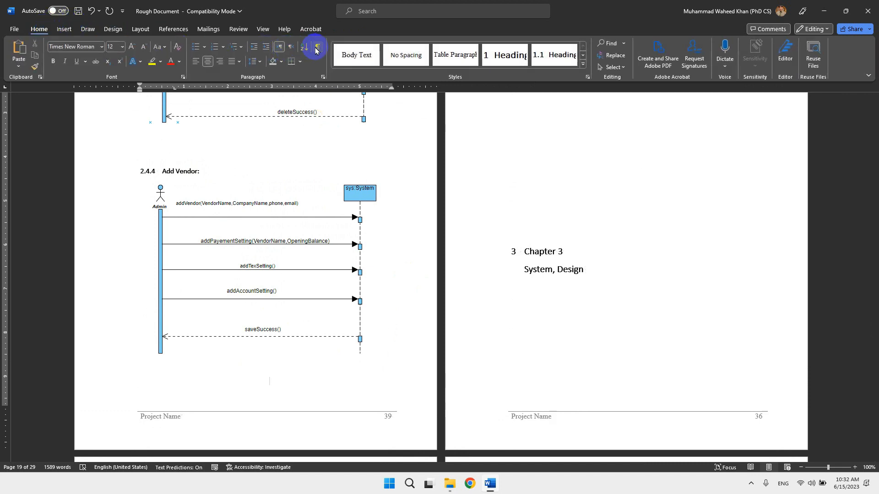
- Open the header on the Chapter 3 title page and unlink it from the previous section
{"action": "scroll", "coordinate": [454, 230], "scroll_direction": "down", "scroll_amount": 5}
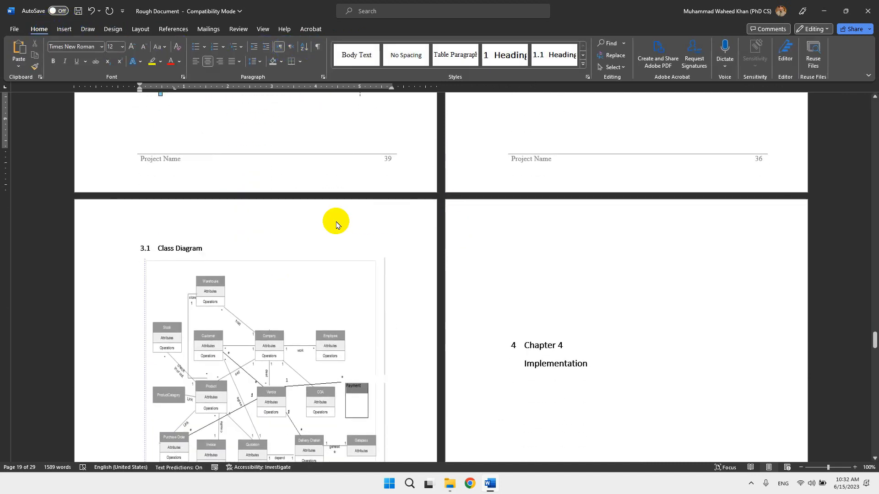
{"action": "scroll", "coordinate": [570, 227], "scroll_direction": "up", "scroll_amount": 8}
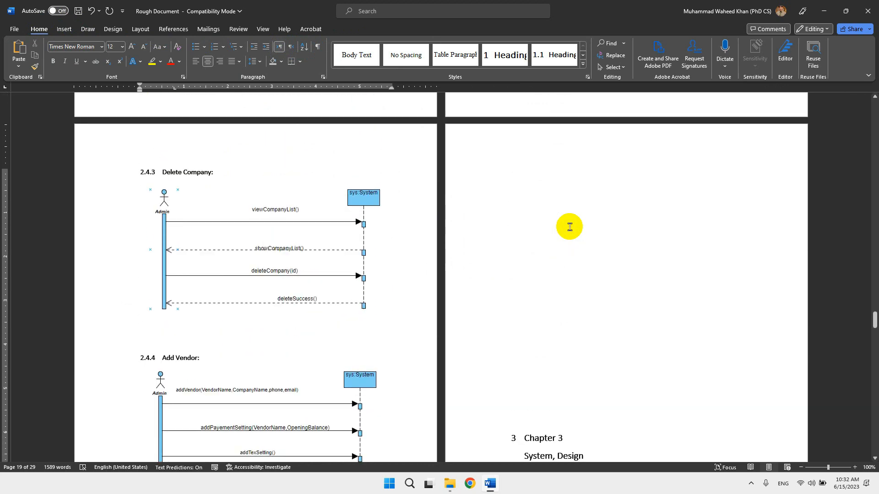
{"action": "double_click", "coordinate": [544, 140]}
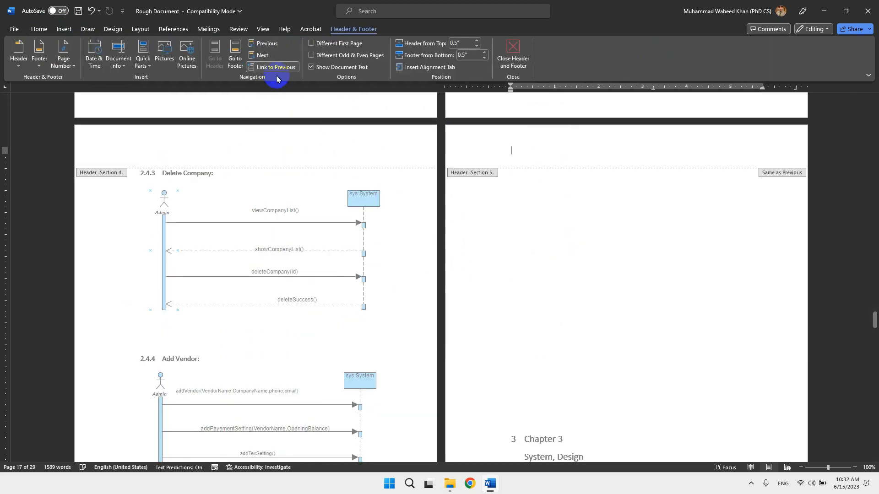
{"action": "left_click", "coordinate": [276, 68]}
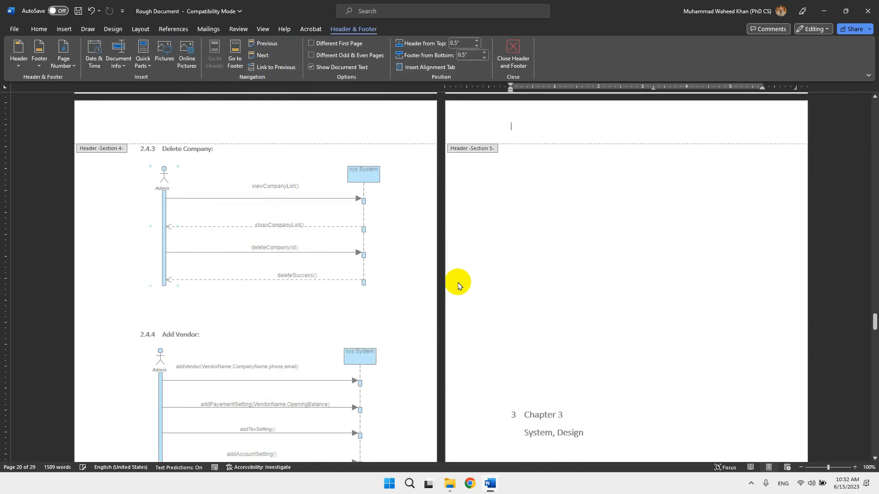
- Compare the footers of sections 4 and 5 and examine the headers on the following pages
{"action": "scroll", "coordinate": [455, 284], "scroll_direction": "down", "scroll_amount": 5}
{"action": "left_click", "coordinate": [521, 328]}
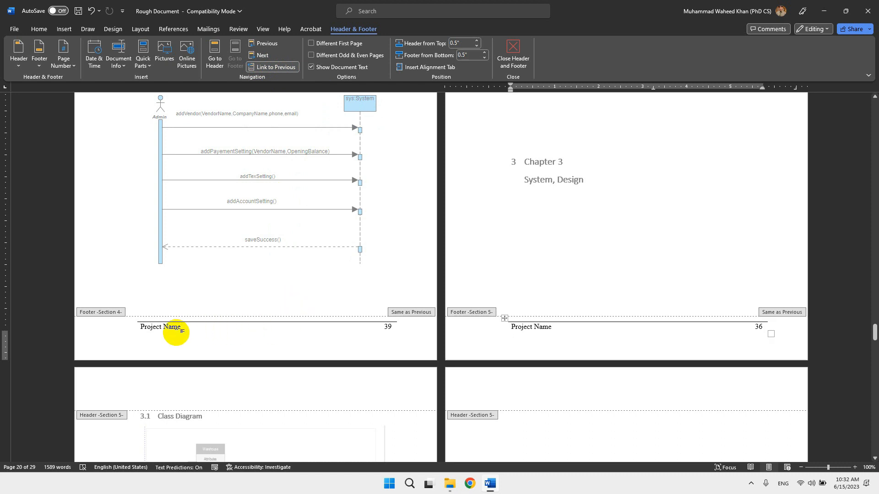
{"action": "left_click", "coordinate": [190, 330]}
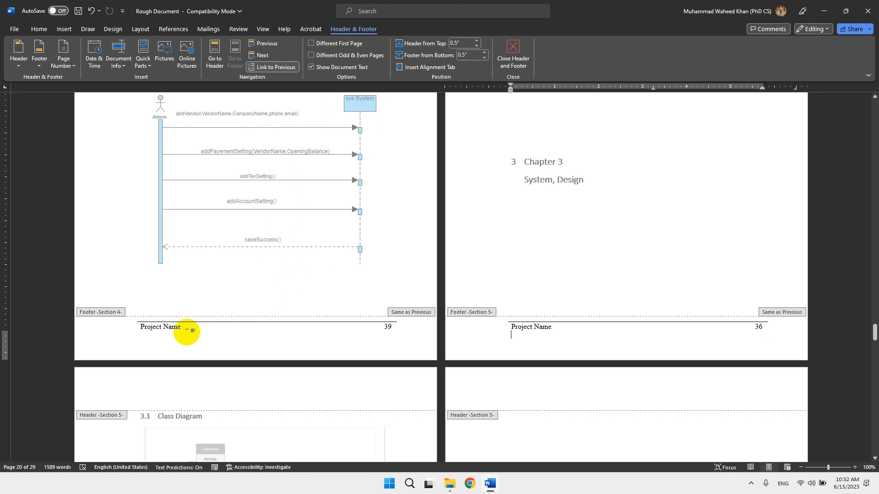
{"action": "scroll", "coordinate": [332, 304], "scroll_direction": "down", "scroll_amount": 1}
{"action": "left_click", "coordinate": [519, 384]}
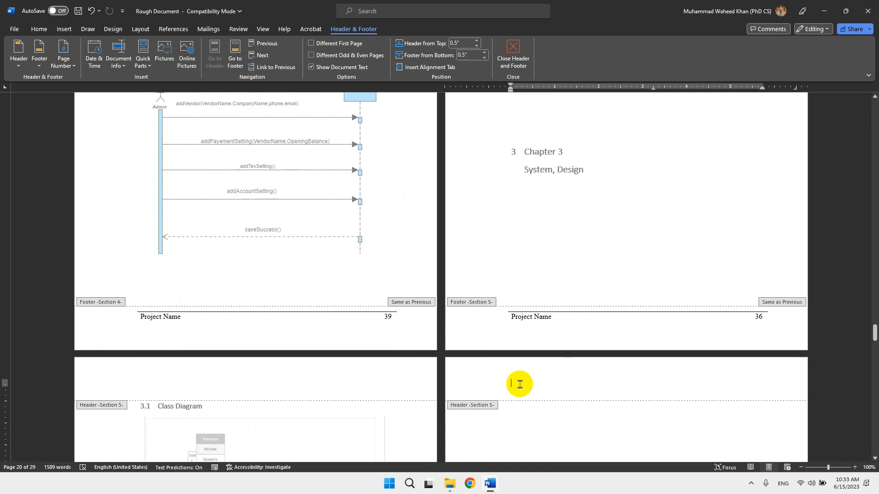
{"action": "scroll", "coordinate": [517, 385], "scroll_direction": "down", "scroll_amount": 3}
{"action": "scroll", "coordinate": [374, 292], "scroll_direction": "up", "scroll_amount": 8}
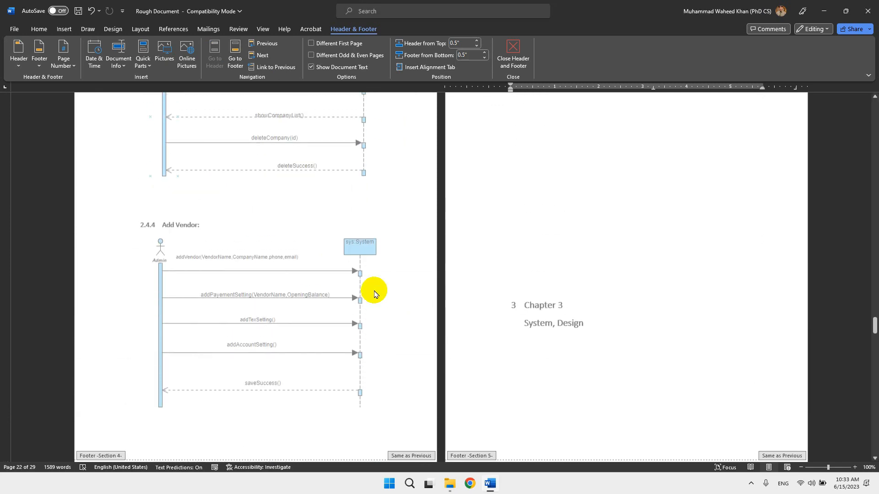
{"action": "scroll", "coordinate": [373, 291], "scroll_direction": "up", "scroll_amount": 5}
- Insert a table with one row and two columns in the Chapter 3 section header
{"action": "left_click", "coordinate": [548, 167]}
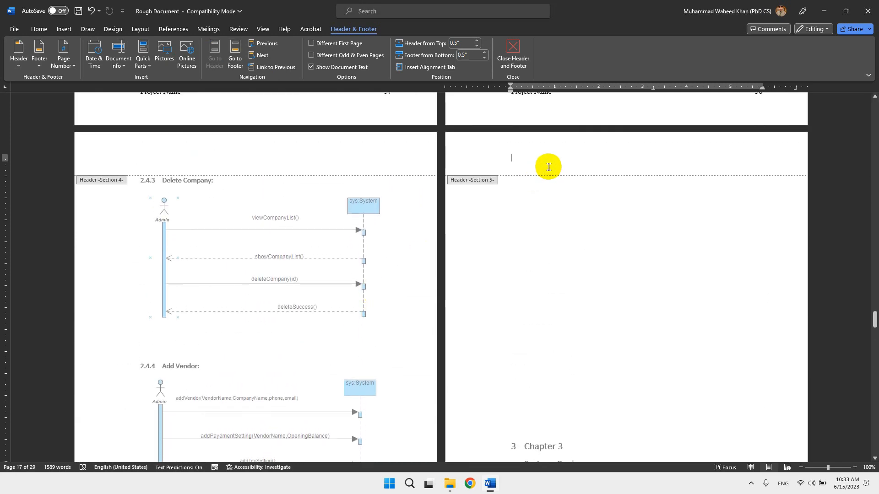
{"action": "left_click", "coordinate": [40, 29]}
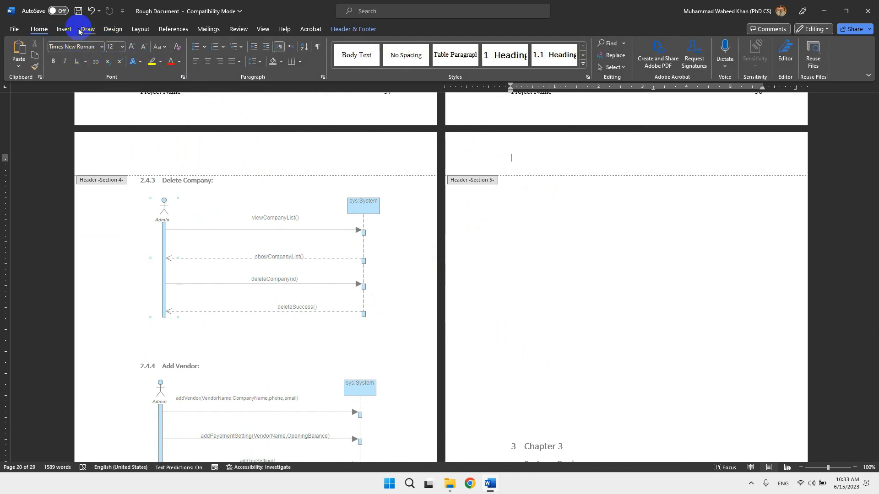
{"action": "left_click", "coordinate": [64, 29]}
{"action": "left_click", "coordinate": [86, 64]}
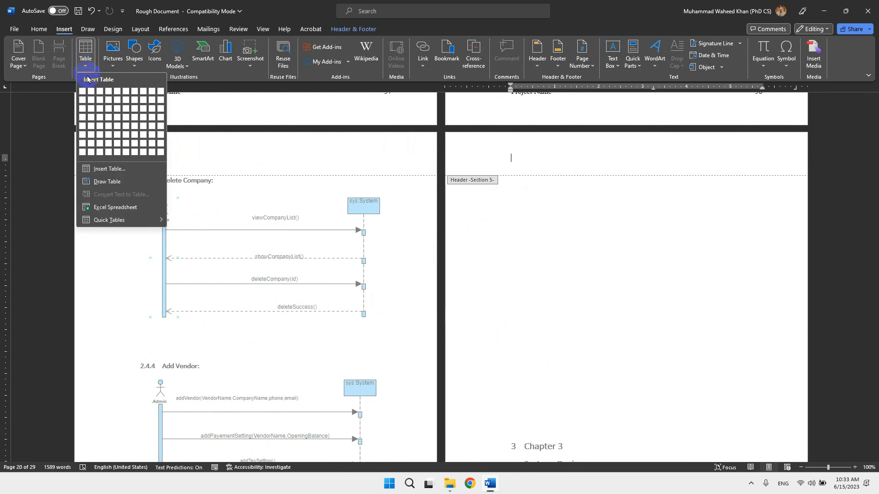
{"action": "left_click", "coordinate": [91, 91]}
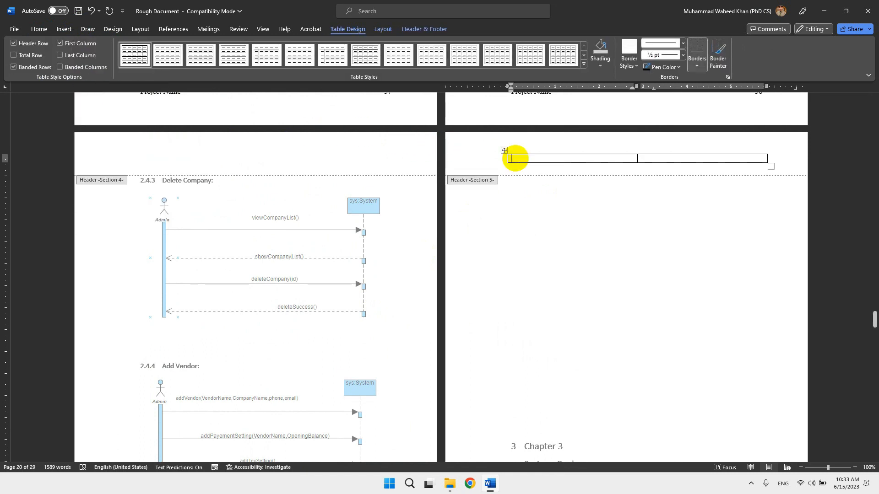
- Fill the header table with "Chapter 3" in the first cell and a right-aligned "System Design" in the second
{"action": "type", "text": "Chapter 3"}
{"action": "scroll", "coordinate": [653, 265], "scroll_direction": "down", "scroll_amount": 4}
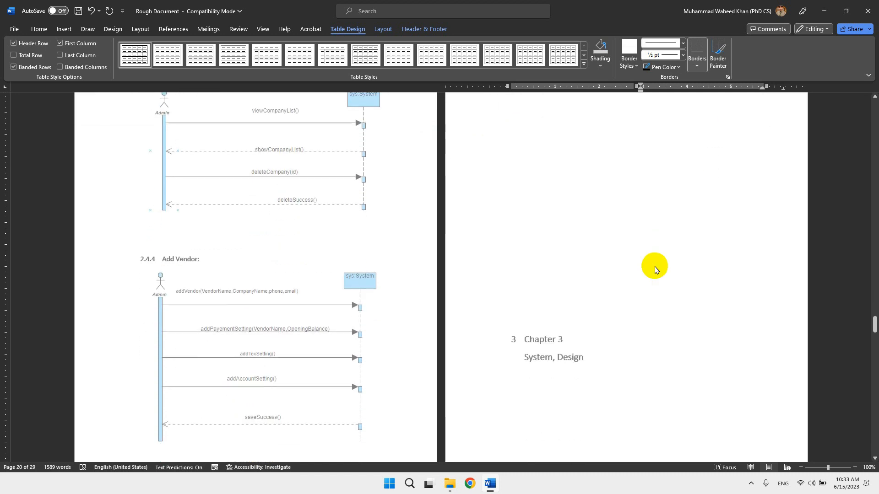
{"action": "key", "text": "Tab"}
{"action": "type", "text": "S"}
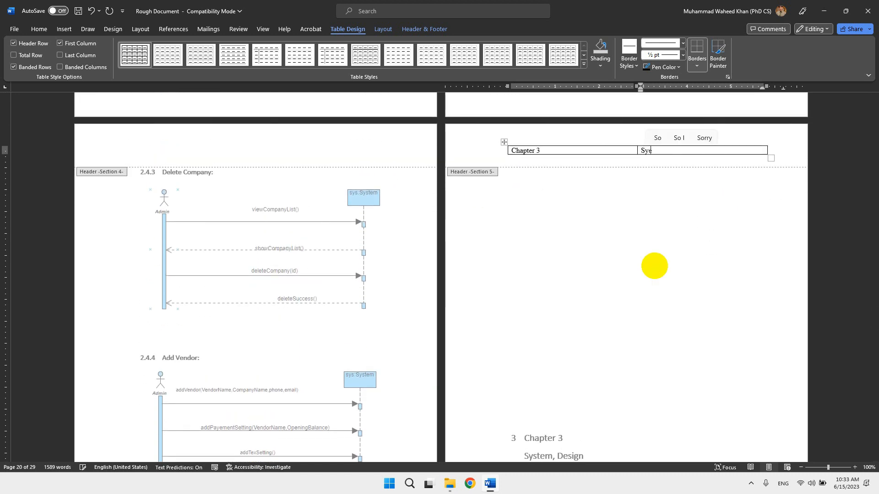
{"action": "type", "text": "ystem D"}
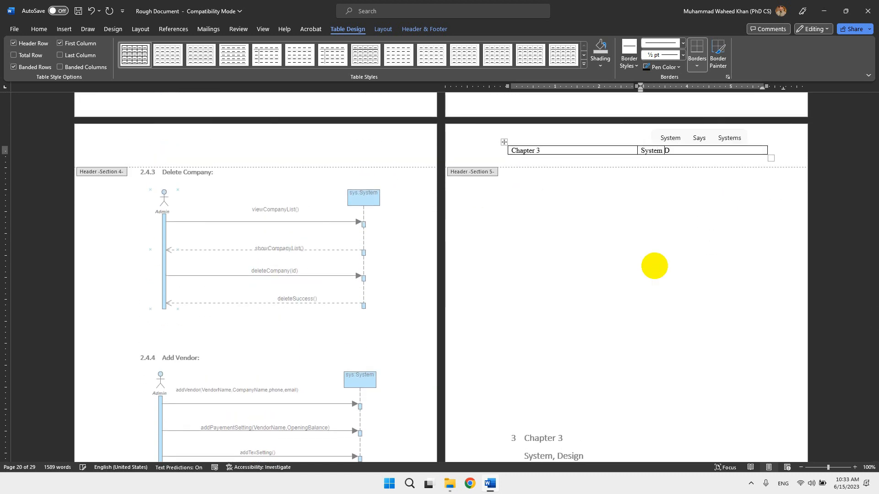
{"action": "type", "text": "esign"}
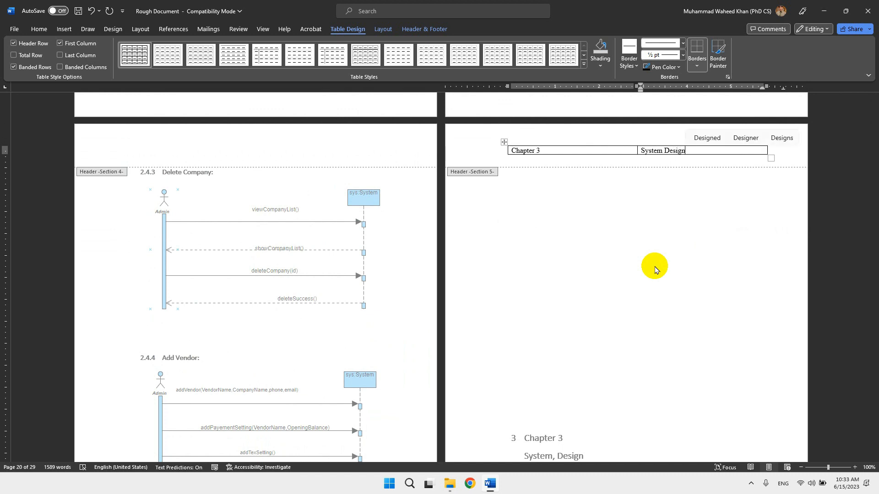
{"action": "key", "text": "ctrl+r"}
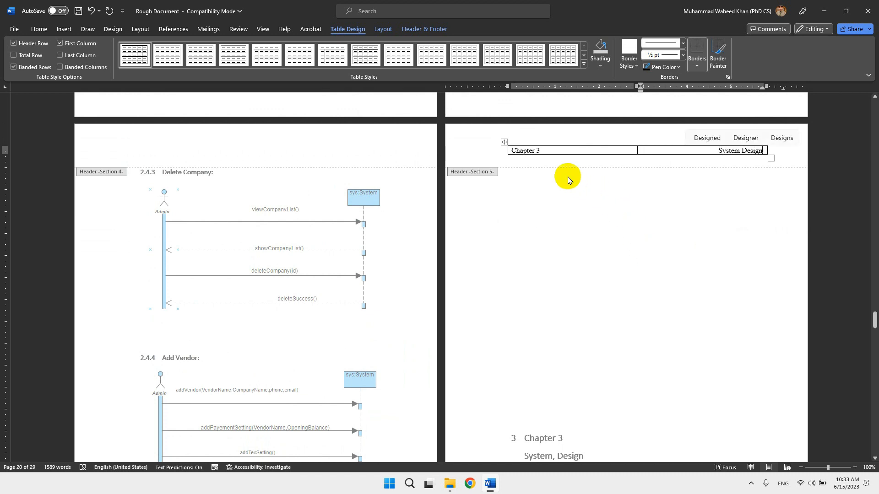
- Remove the borders of the Chapter 3 header table, keep only a bottom border, and check the header on the following pages
{"action": "left_click", "coordinate": [501, 143]}
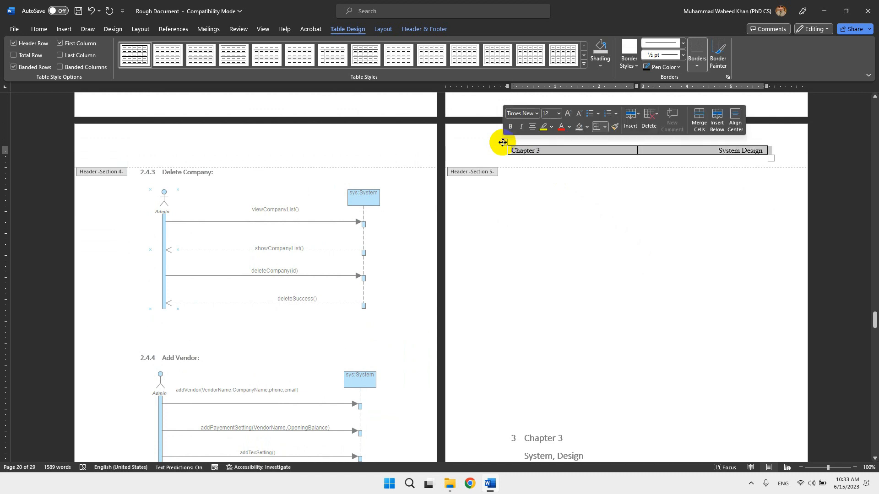
{"action": "left_click", "coordinate": [39, 29]}
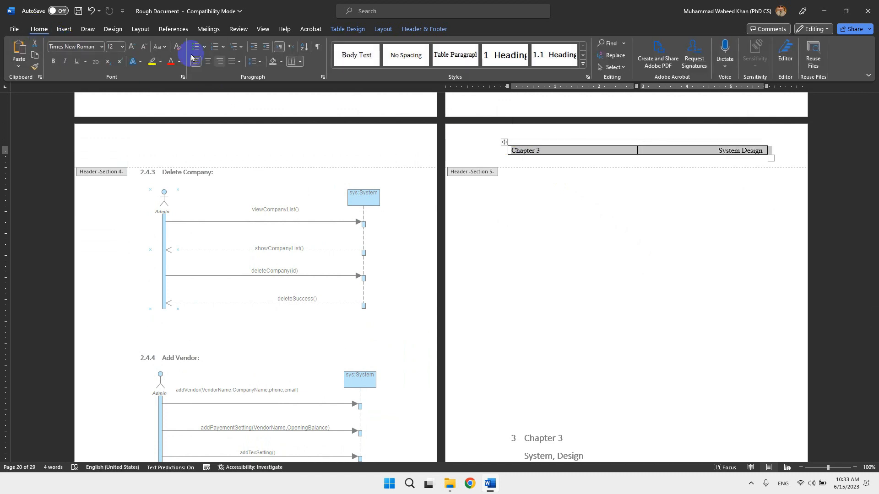
{"action": "left_click", "coordinate": [295, 62]}
{"action": "left_click", "coordinate": [303, 131]}
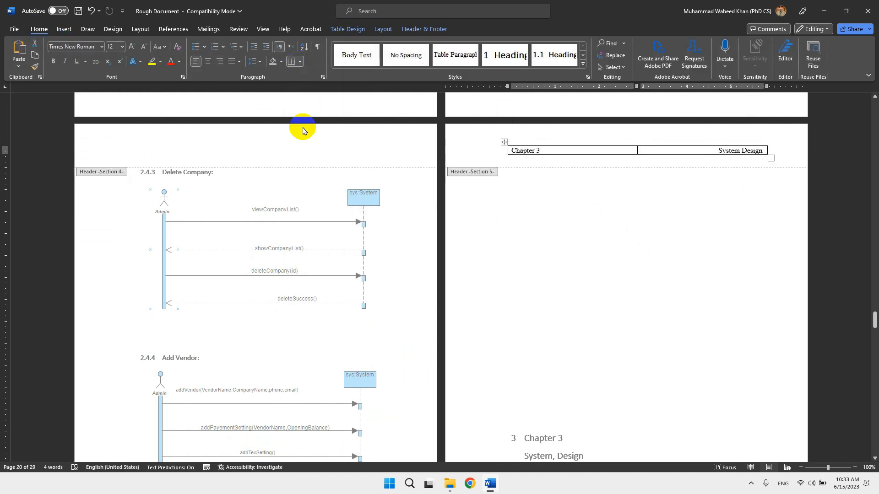
{"action": "left_click", "coordinate": [300, 62]}
{"action": "left_click", "coordinate": [306, 75]}
{"action": "scroll", "coordinate": [471, 300], "scroll_direction": "down", "scroll_amount": 8}
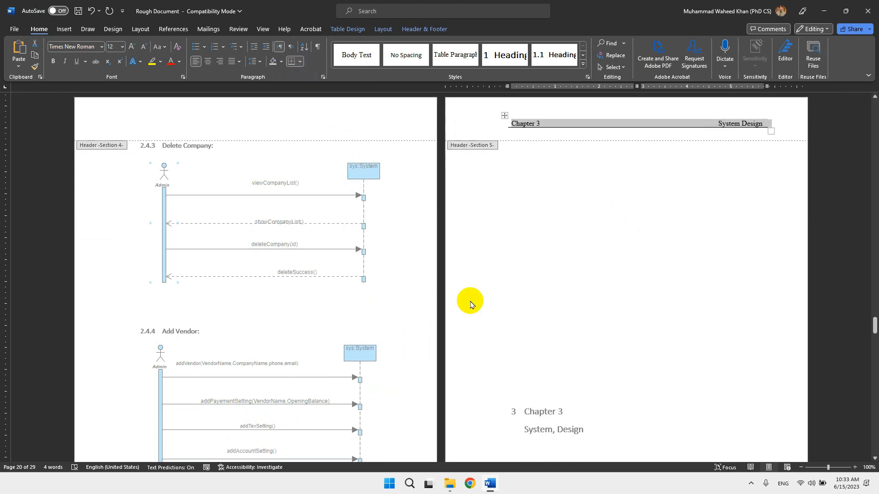
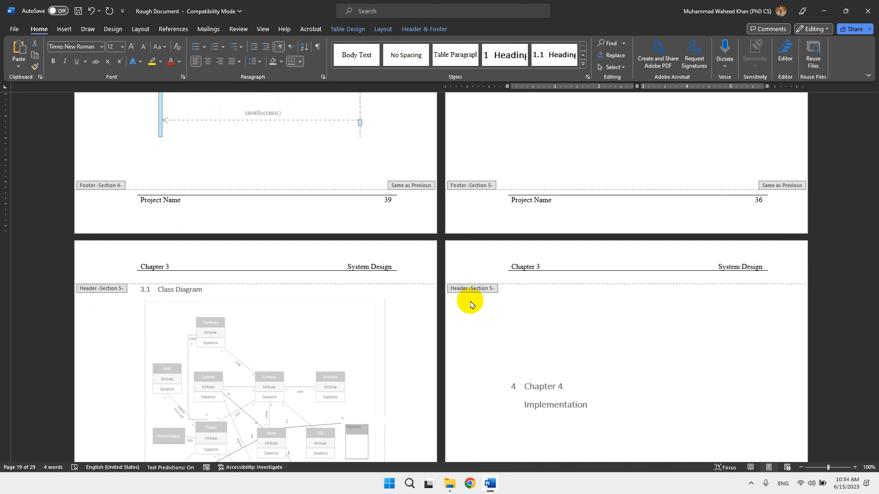
{"action": "scroll", "coordinate": [470, 304], "scroll_direction": "up", "scroll_amount": 2}
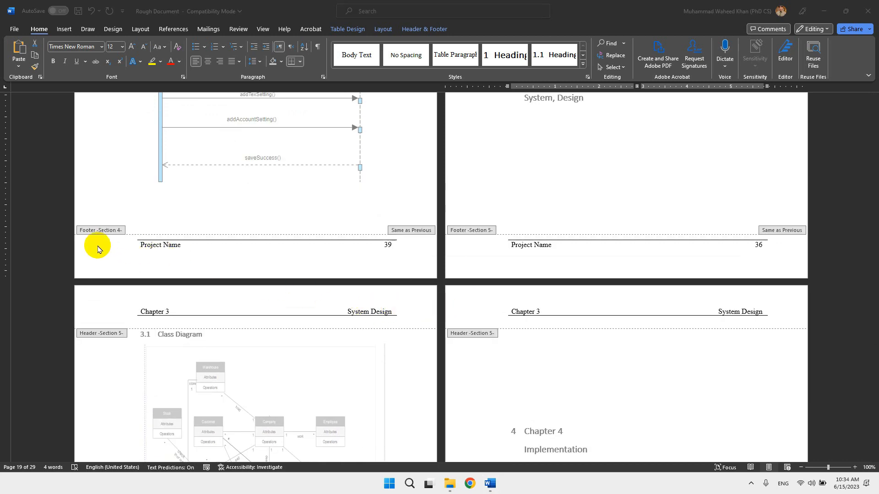
- Examine the headers and footers of the sections following Chapter 3, up to the Chapter 6 Conclusion title page
{"action": "scroll", "coordinate": [493, 338], "scroll_direction": "down", "scroll_amount": 1}
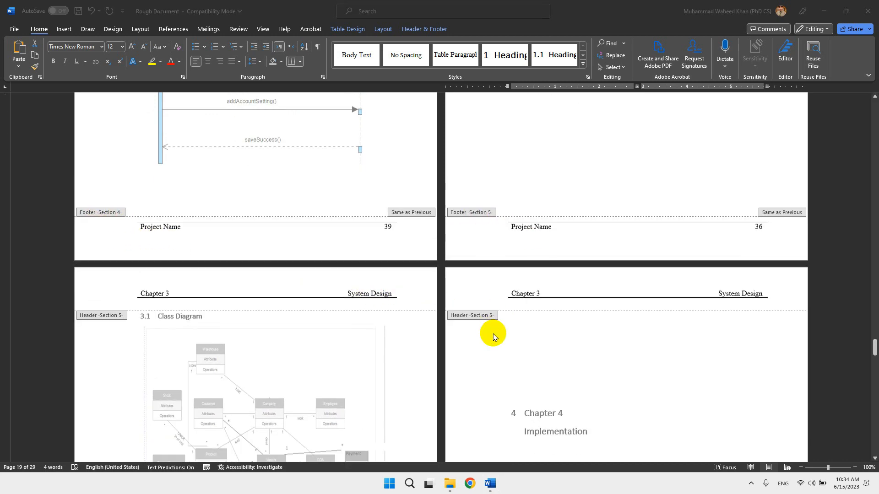
{"action": "scroll", "coordinate": [493, 337], "scroll_direction": "down", "scroll_amount": 10}
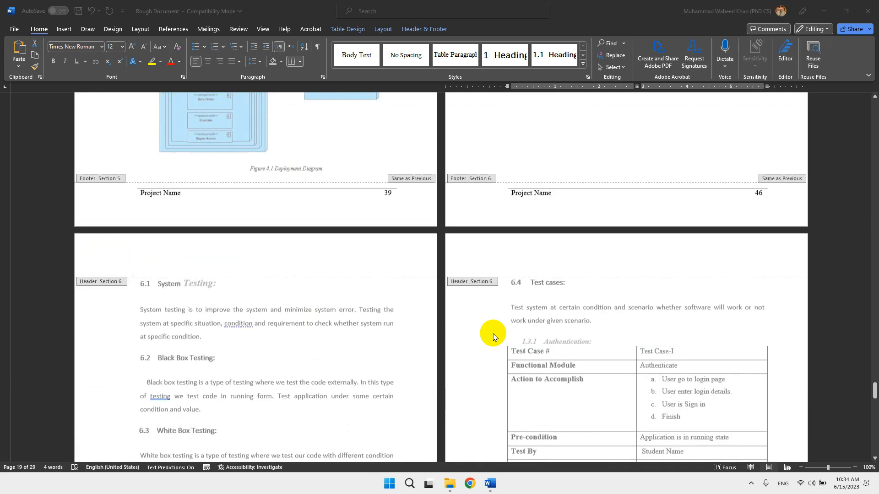
{"action": "scroll", "coordinate": [493, 338], "scroll_direction": "down", "scroll_amount": 15}
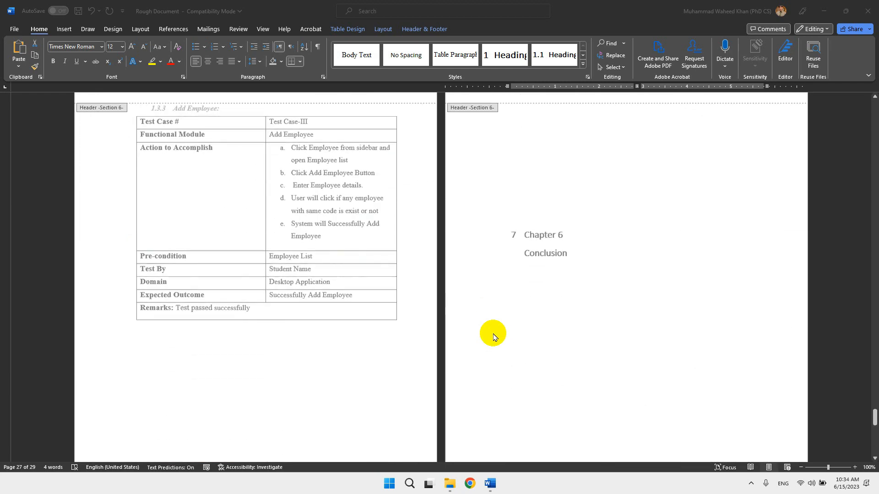
{"action": "scroll", "coordinate": [493, 337], "scroll_direction": "up", "scroll_amount": 3}
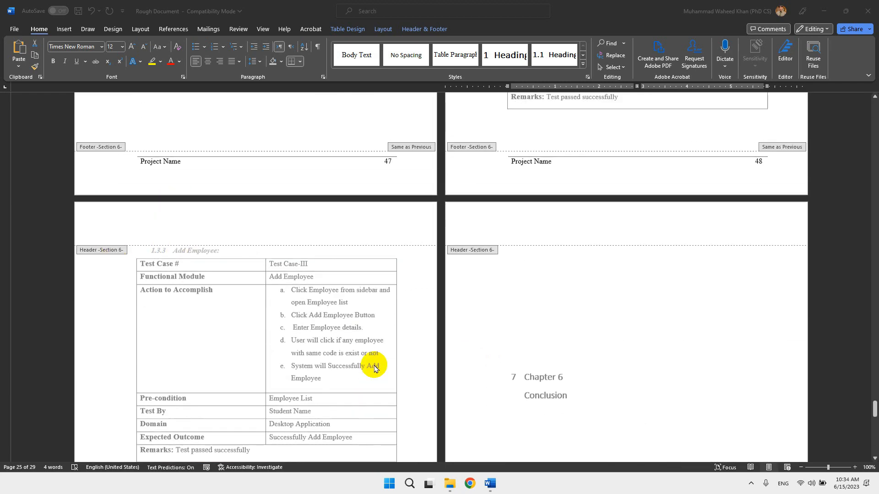
{"action": "scroll", "coordinate": [374, 367], "scroll_direction": "up", "scroll_amount": 10}
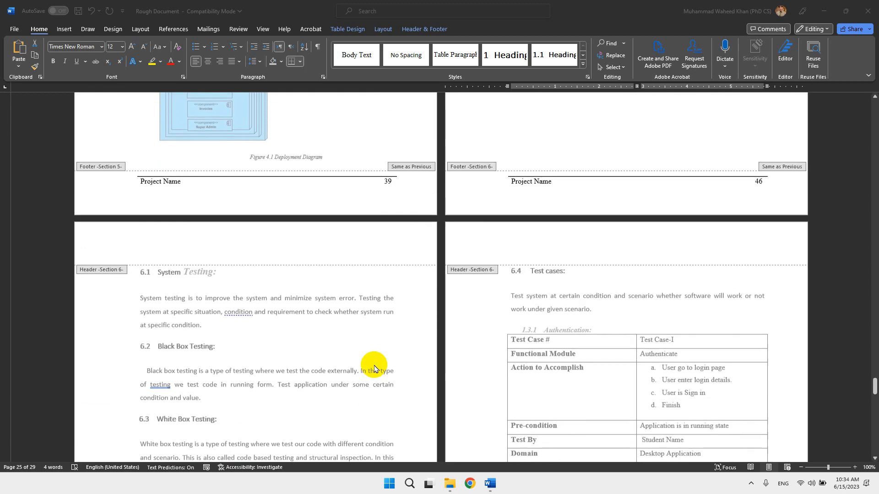
{"action": "scroll", "coordinate": [374, 367], "scroll_direction": "up", "scroll_amount": 2}
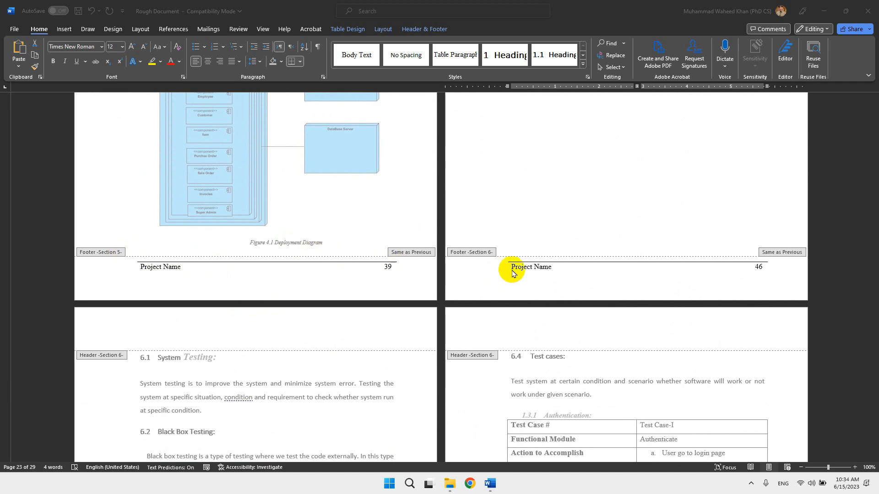
{"action": "scroll", "coordinate": [512, 270], "scroll_direction": "up", "scroll_amount": 2}
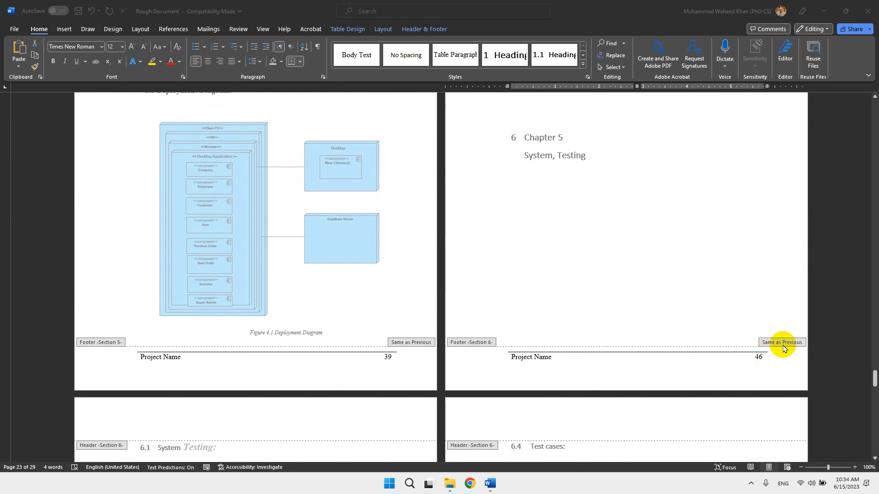
- Unlink the Chapter 3 section footer from the previous section and reconnect it to the previous section's footer
{"action": "left_click", "coordinate": [281, 47]}
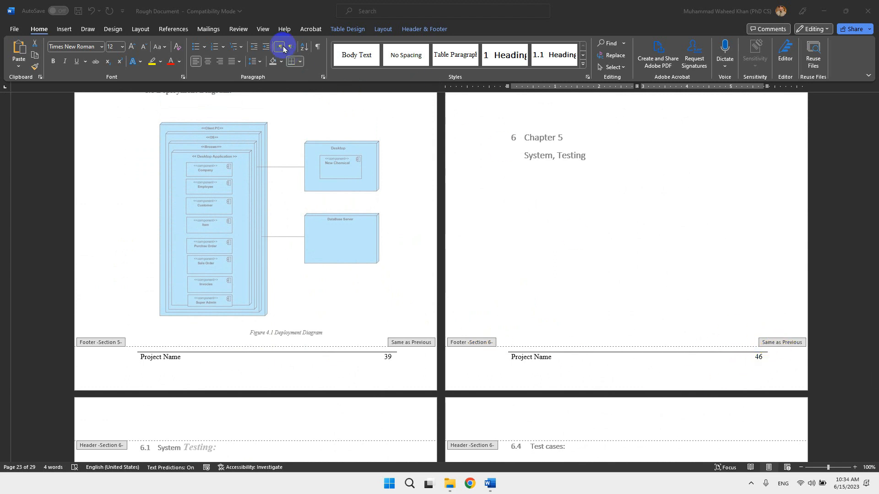
{"action": "left_click", "coordinate": [408, 30]}
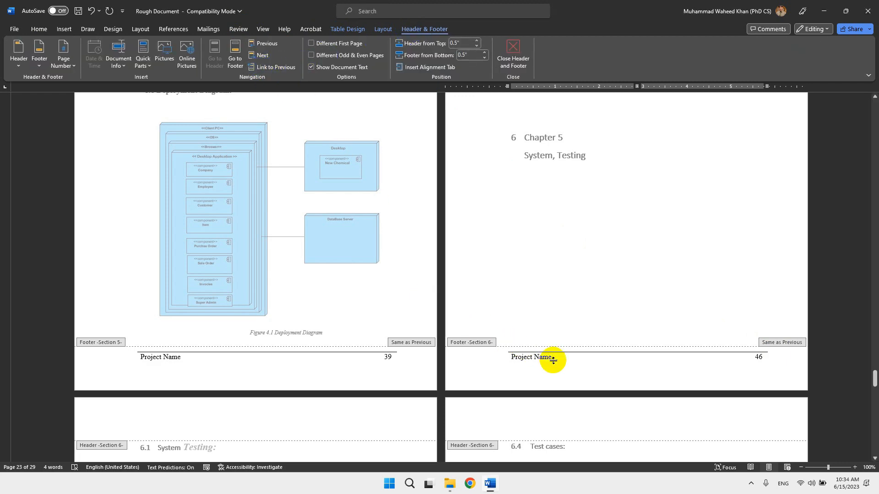
{"action": "scroll", "coordinate": [552, 359], "scroll_direction": "up", "scroll_amount": 20}
{"action": "scroll", "coordinate": [608, 343], "scroll_direction": "down", "scroll_amount": 5}
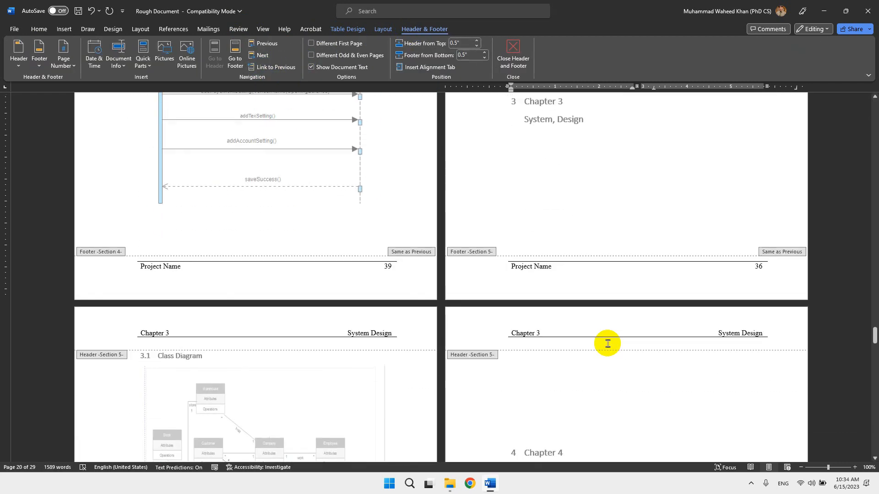
{"action": "scroll", "coordinate": [608, 343], "scroll_direction": "down", "scroll_amount": 2}
{"action": "left_click", "coordinate": [693, 218]}
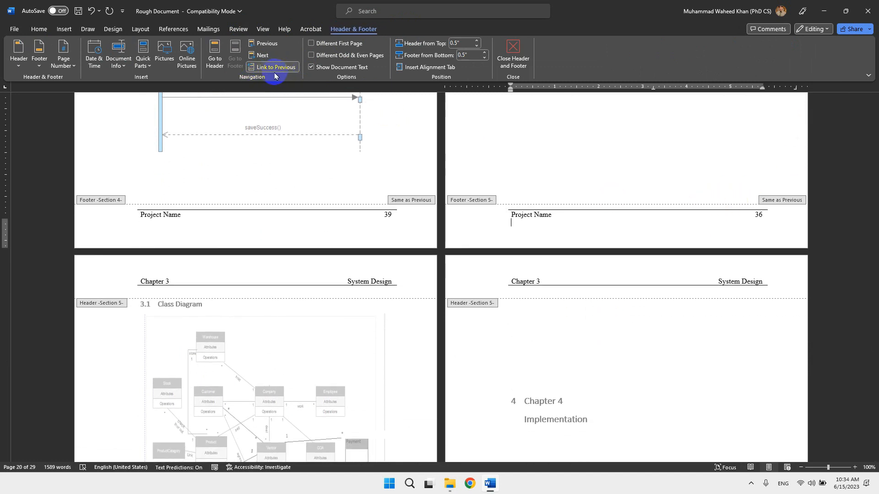
{"action": "left_click", "coordinate": [261, 68]}
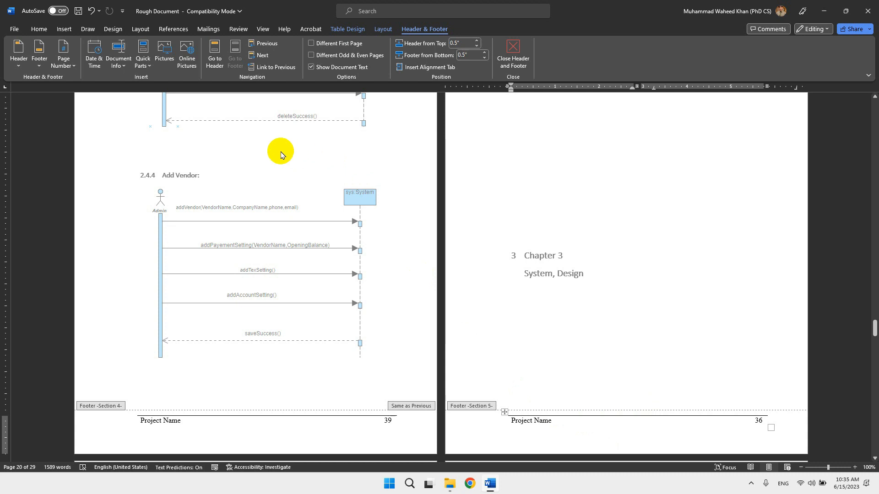
{"action": "left_click", "coordinate": [263, 68]}
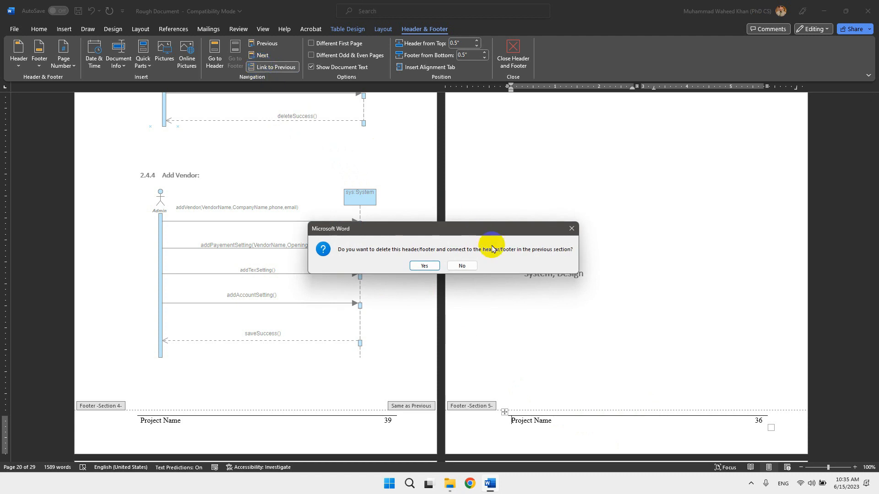
{"action": "left_click", "coordinate": [424, 265]}
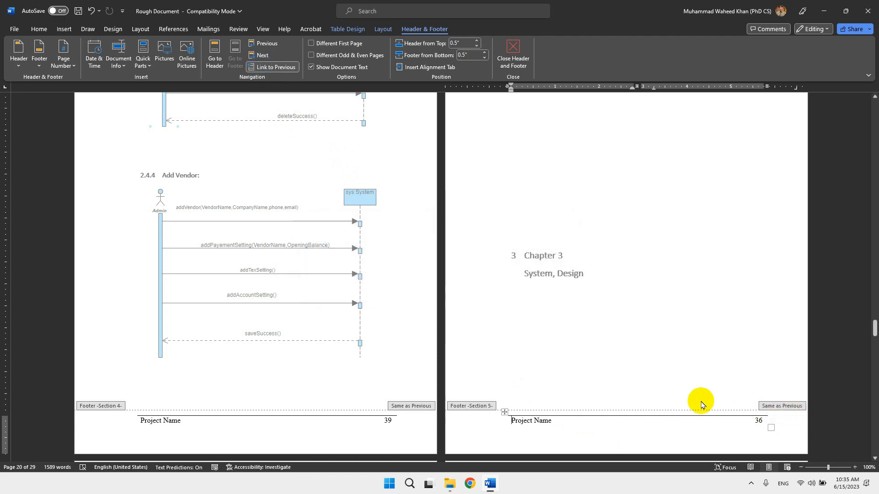
- Review the headers and footers from Chapter 2 back through the front matter and table of contents
{"action": "scroll", "coordinate": [494, 343], "scroll_direction": "up", "scroll_amount": 20}
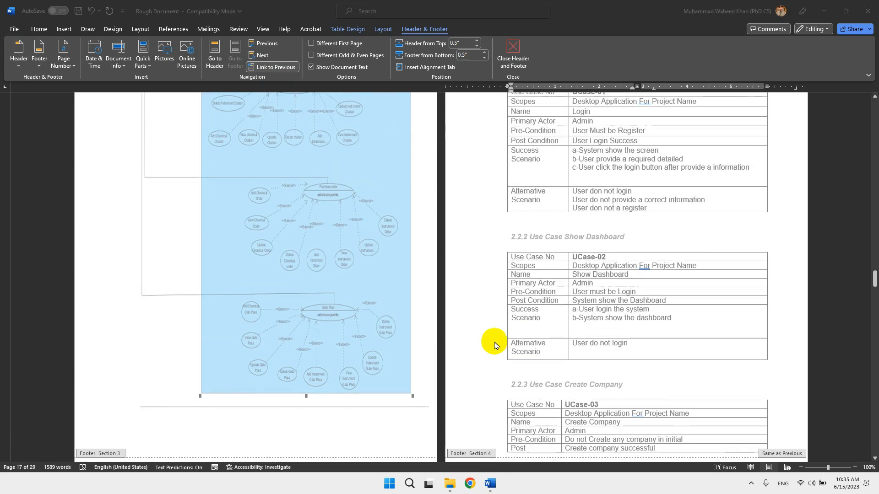
{"action": "scroll", "coordinate": [494, 345], "scroll_direction": "up", "scroll_amount": 12}
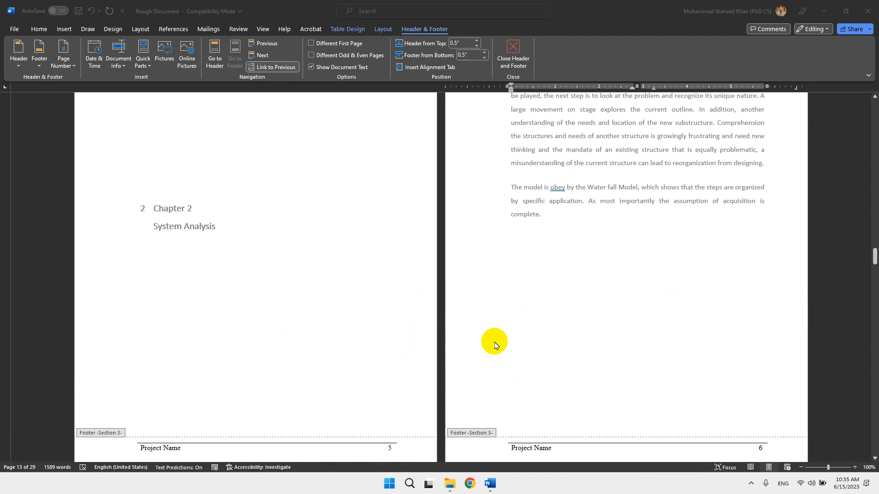
{"action": "scroll", "coordinate": [494, 344], "scroll_direction": "up", "scroll_amount": 20}
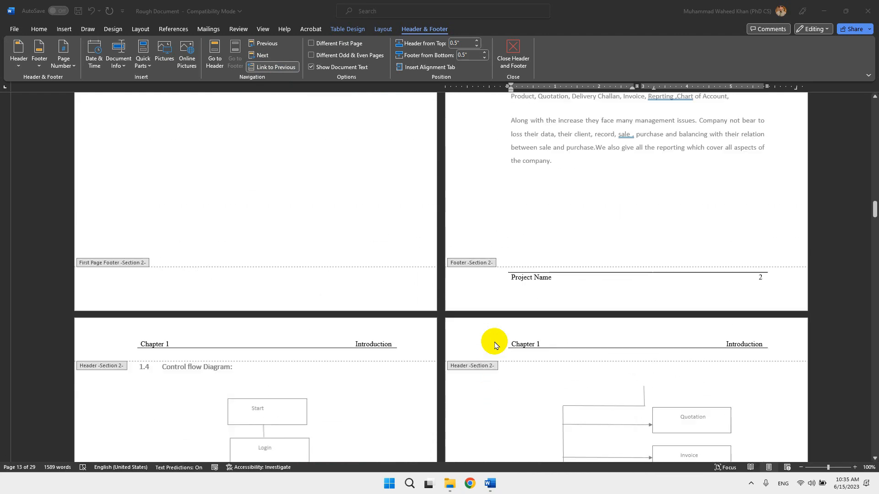
{"action": "scroll", "coordinate": [495, 344], "scroll_direction": "up", "scroll_amount": 20}
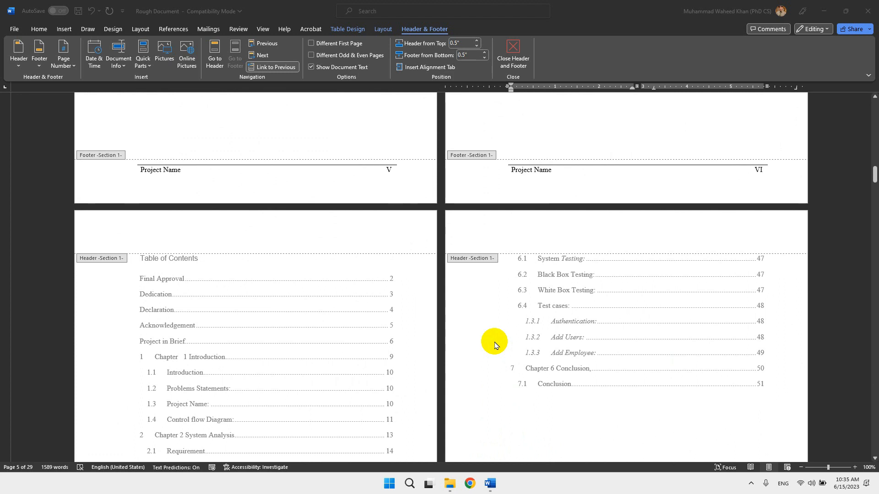
{"action": "scroll", "coordinate": [494, 344], "scroll_direction": "up", "scroll_amount": 6}
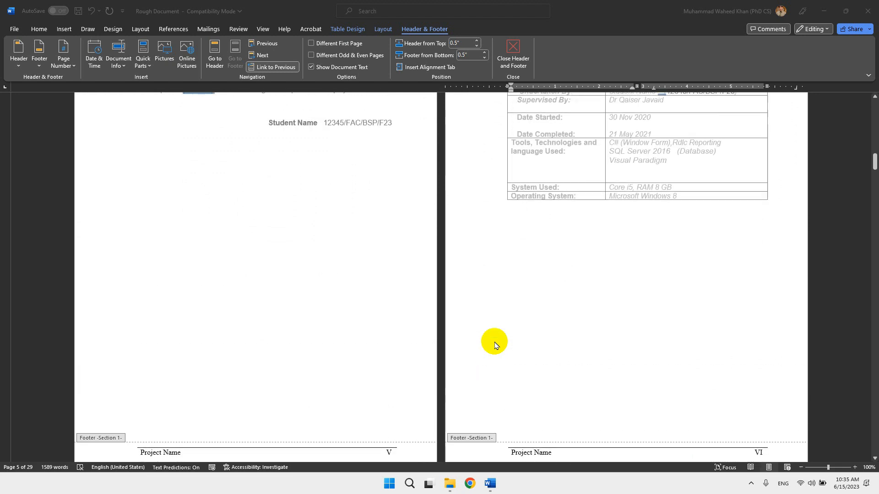
{"action": "scroll", "coordinate": [494, 344], "scroll_direction": "up", "scroll_amount": 8}
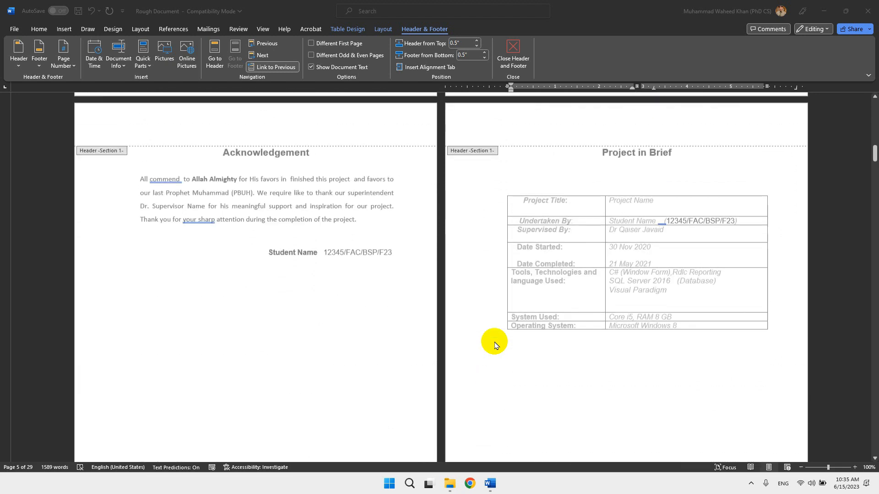
{"action": "scroll", "coordinate": [495, 344], "scroll_direction": "up", "scroll_amount": 16}
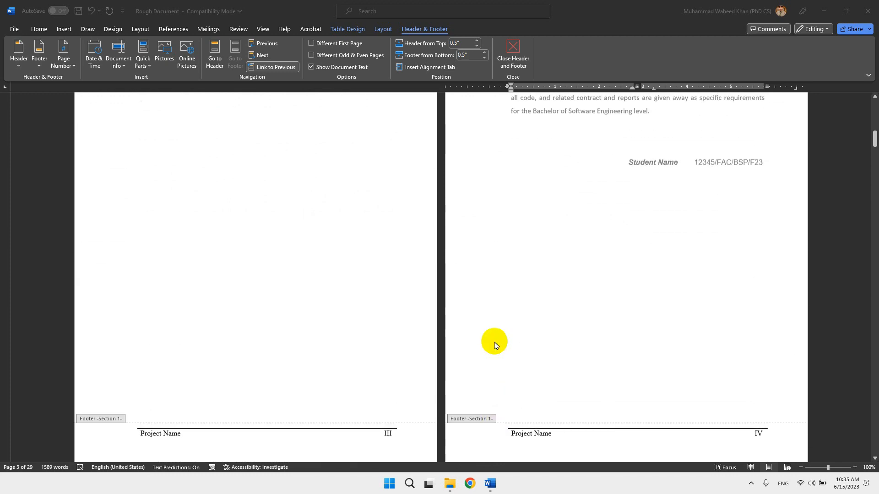
{"action": "scroll", "coordinate": [494, 345], "scroll_direction": "down", "scroll_amount": 14}
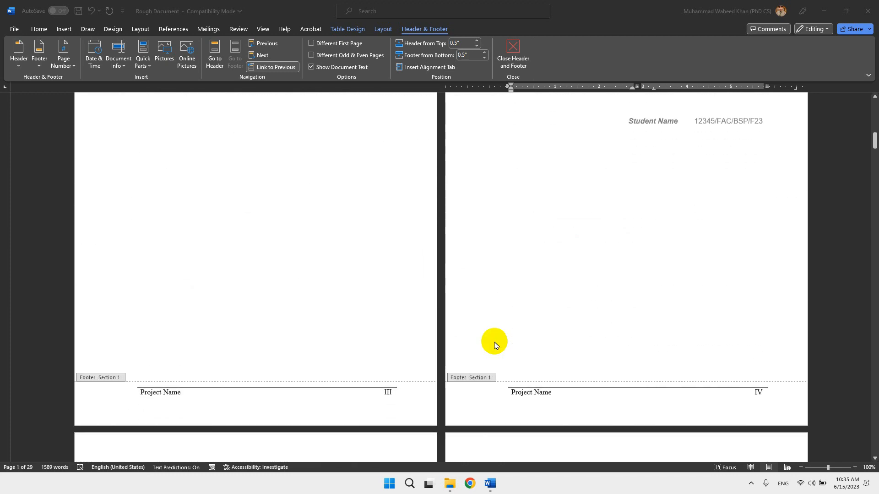
{"action": "scroll", "coordinate": [494, 344], "scroll_direction": "down", "scroll_amount": 11}
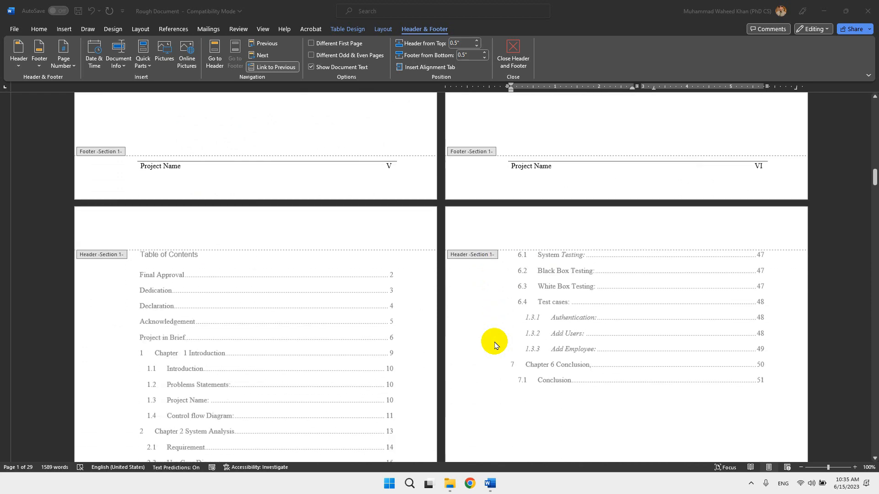
- Add a left-aligned "List of Figure" line below the table of contents and copy it
{"action": "double_click", "coordinate": [543, 253]}
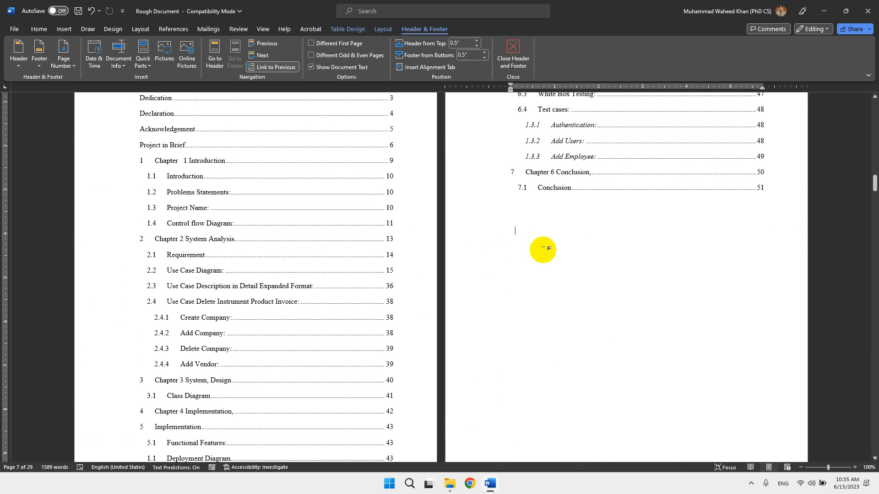
{"action": "scroll", "coordinate": [531, 261], "scroll_direction": "up", "scroll_amount": 5}
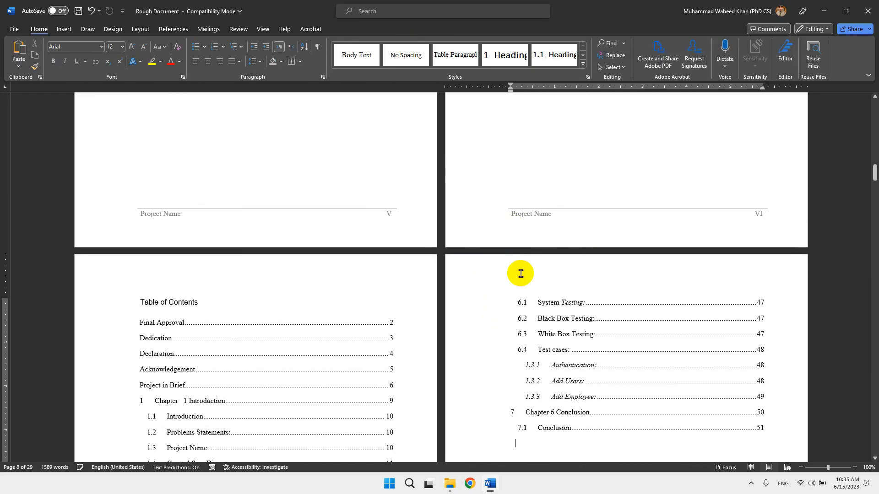
{"action": "scroll", "coordinate": [521, 274], "scroll_direction": "down", "scroll_amount": 6}
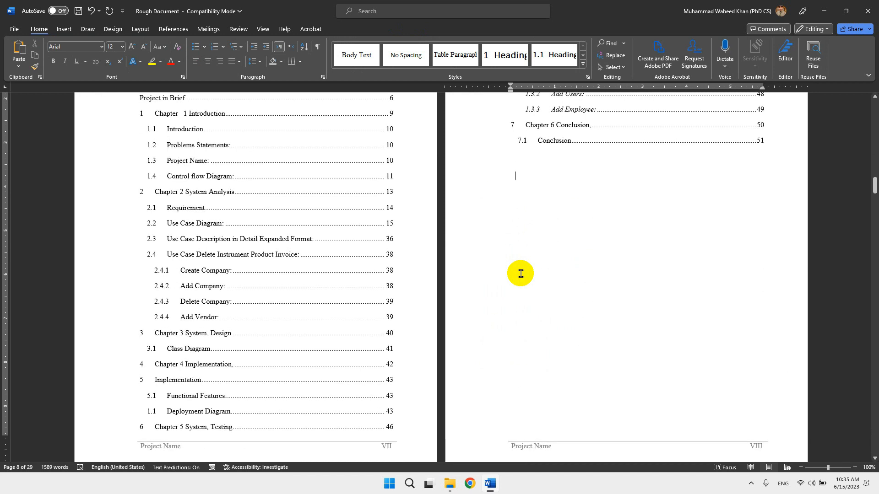
{"action": "type", "text": "List"}
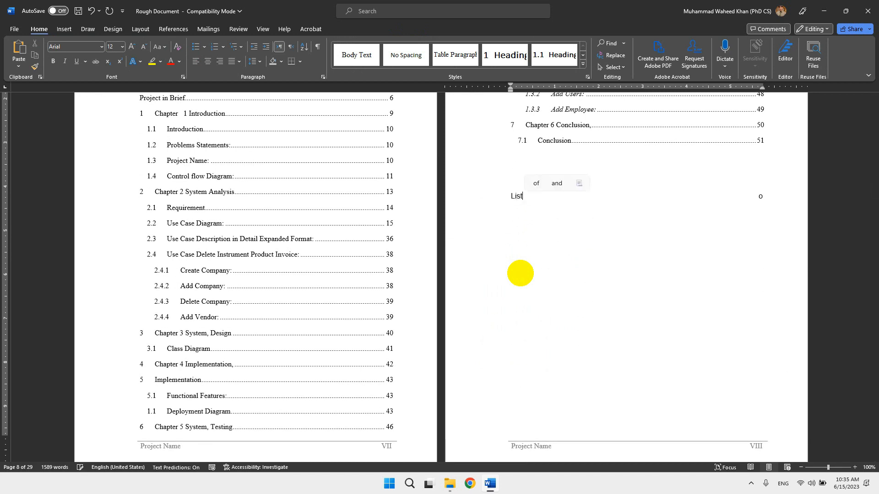
{"action": "key", "text": "Tab"}
{"action": "type", "text": "of Figure"}
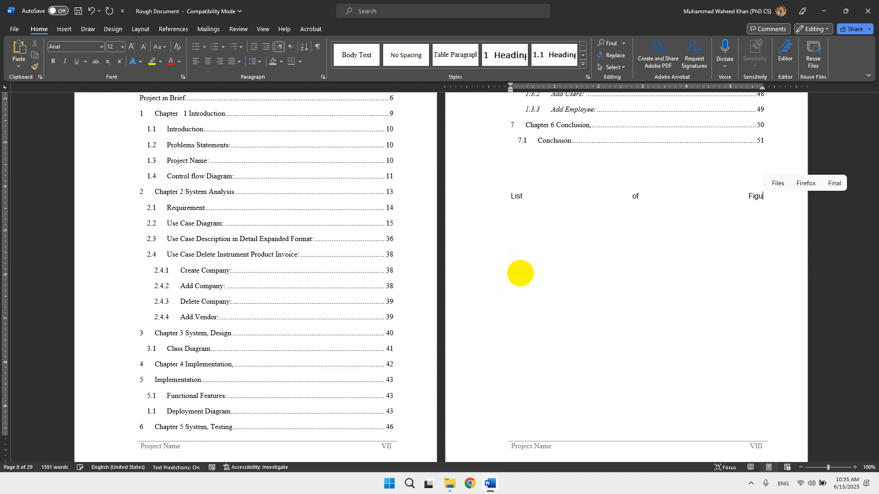
{"action": "triple_click", "coordinate": [637, 201]}
{"action": "key", "text": "ctrl+c"}
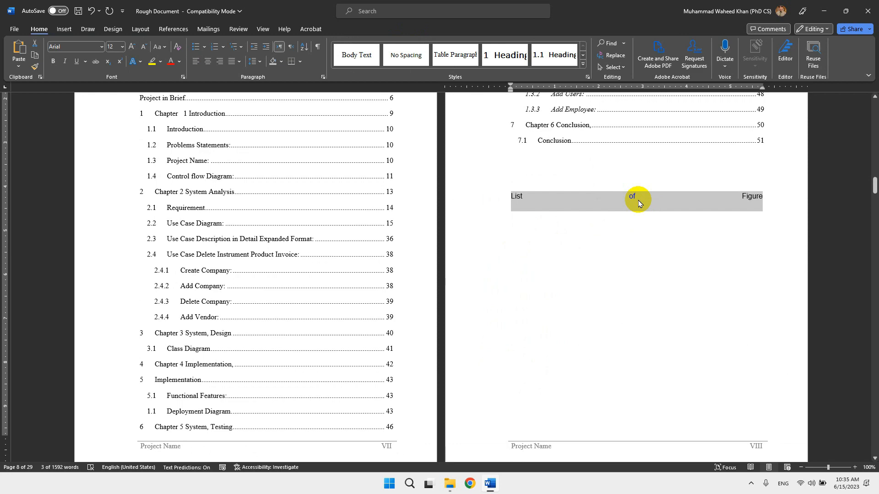
{"action": "key", "text": "ctrl+l"}
- Paste a copy of the "List of Figure" line below the original and change its text to "List of Tables"
{"action": "left_click", "coordinate": [639, 203]}
{"action": "scroll", "coordinate": [639, 204], "scroll_direction": "down", "scroll_amount": 3}
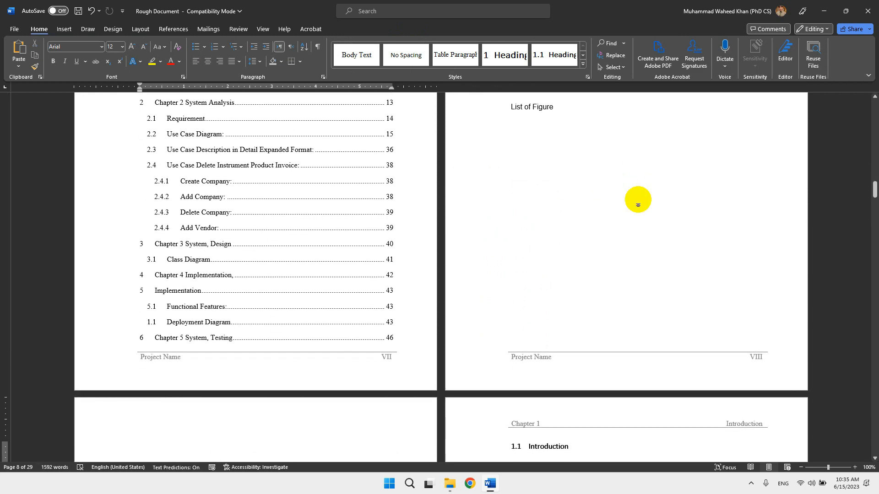
{"action": "key", "text": "ctrl+v"}
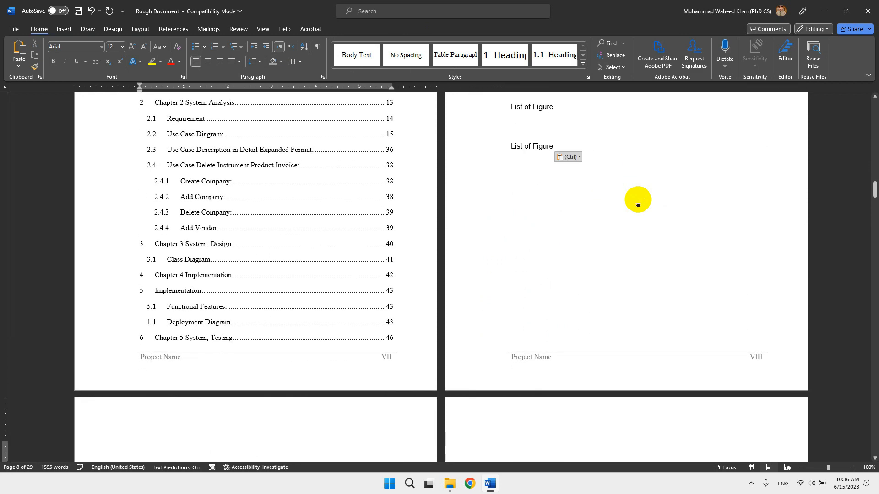
{"action": "left_click", "coordinate": [557, 143]}
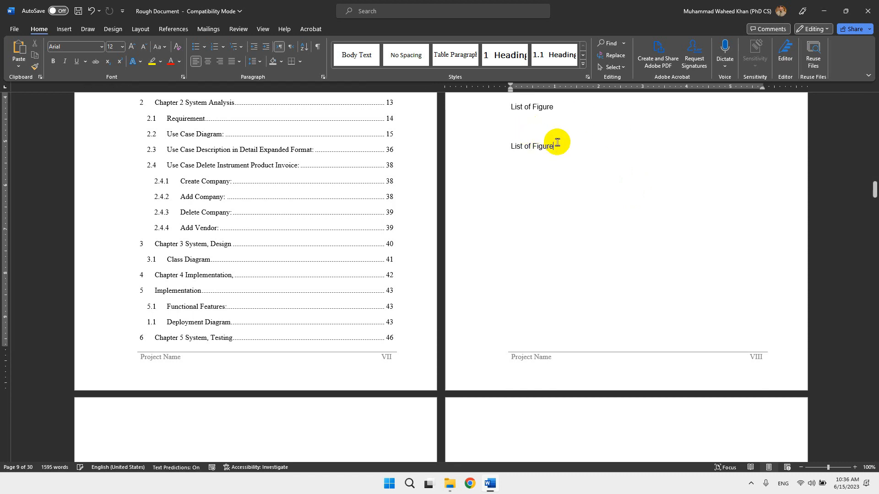
{"action": "key", "text": "BackSpace"}
{"action": "key", "text": "BackSpace"}
{"action": "key", "text": "BackSpace"}
{"action": "key", "text": "BackSpace"}
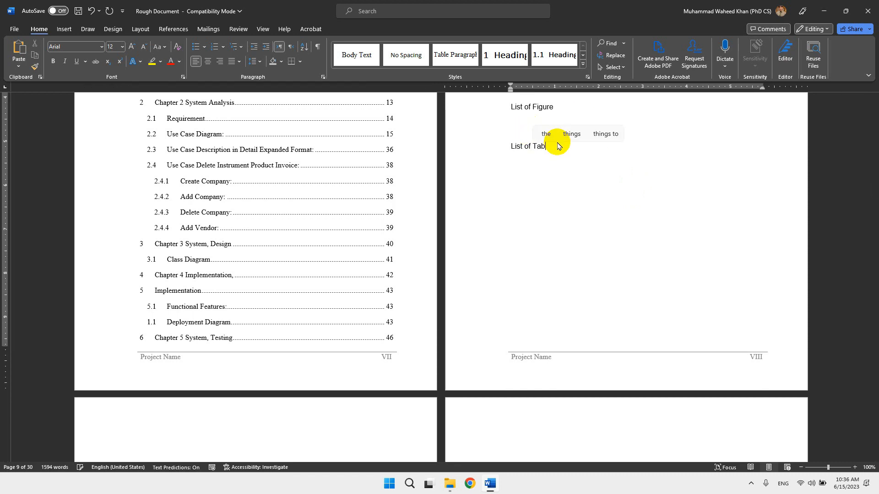
{"action": "type", "text": "Tables"}
- Show the formatting marks around the "List of Figure" and "List of Tables" lines
{"action": "left_click", "coordinate": [542, 125]}
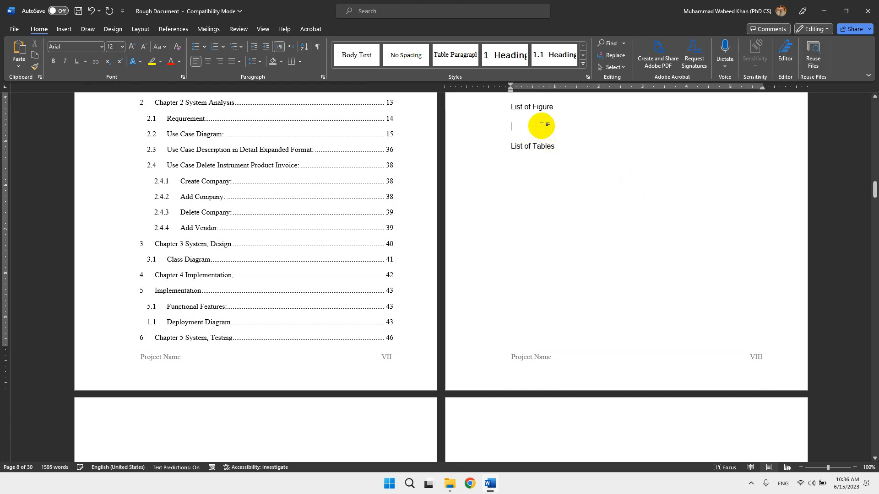
{"action": "left_click", "coordinate": [314, 43]}
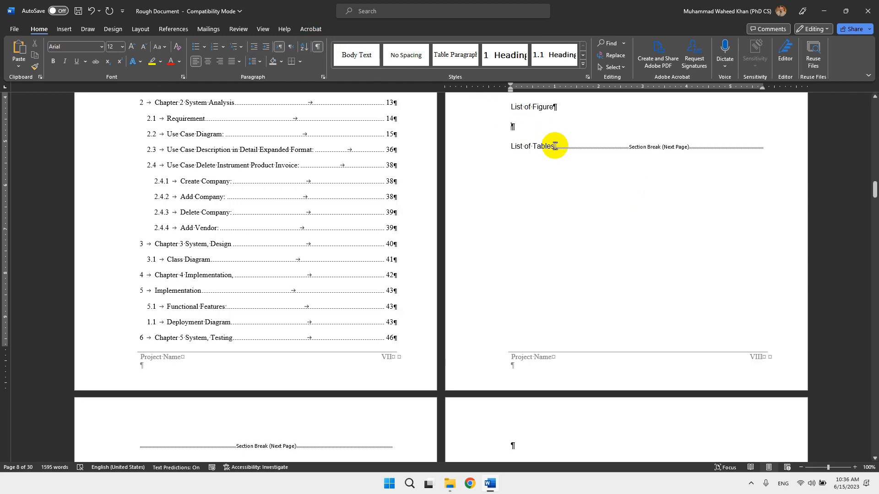
{"action": "scroll", "coordinate": [554, 146], "scroll_direction": "up", "scroll_amount": 4}
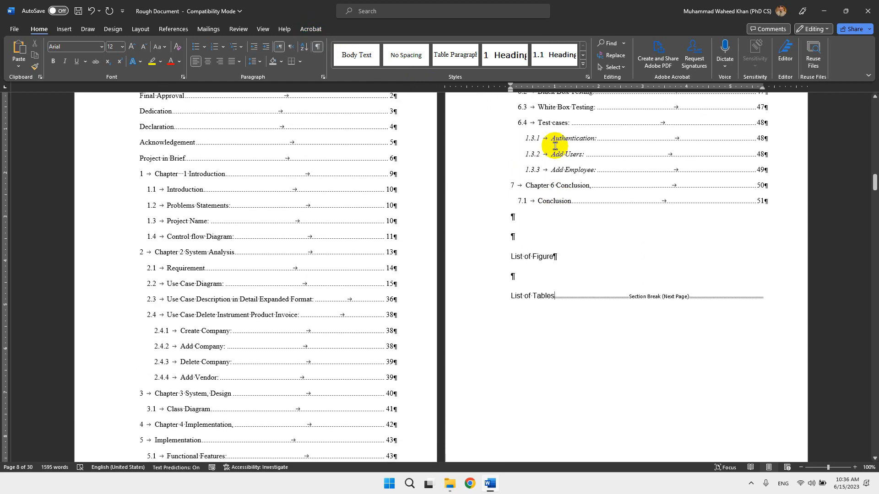
- Cut the "List of Tables" text and paste it on its own line directly below "List of Figure", before the section break
{"action": "key", "text": "shift+Down"}
{"action": "key", "text": "shift+Down"}
{"action": "left_click", "coordinate": [554, 145]}
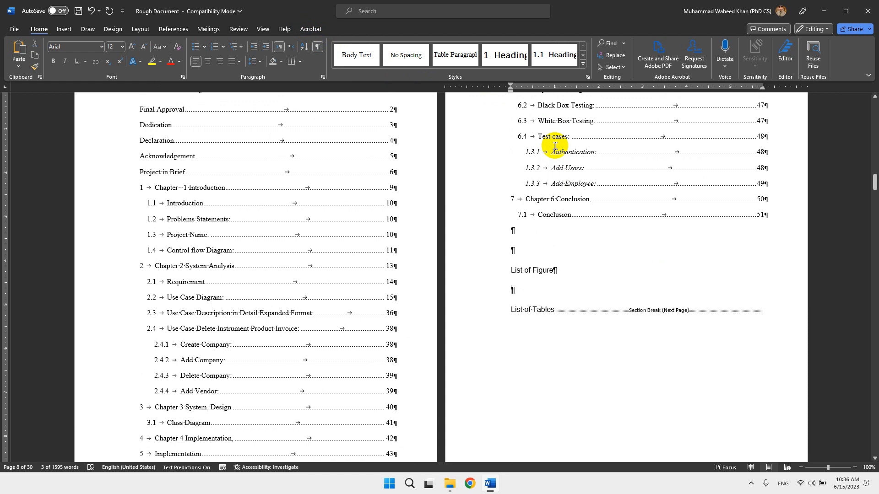
{"action": "key", "text": "shift+Right"}
{"action": "key", "text": "shift+Right"}
{"action": "key", "text": "shift+Right"}
{"action": "key", "text": "shift+Right"}
{"action": "key", "text": "shift+Right"}
{"action": "key", "text": "shift+Right"}
{"action": "key", "text": "shift+Right"}
{"action": "key", "text": "shift+Right"}
{"action": "key", "text": "shift+Right"}
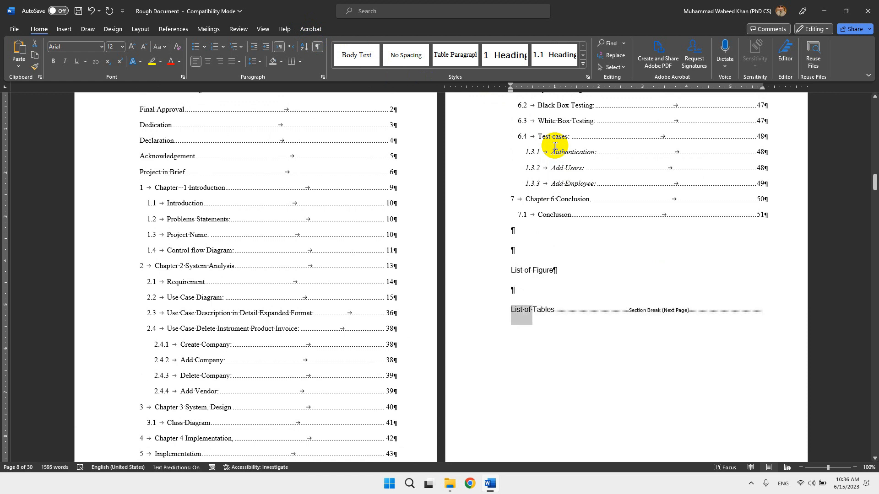
{"action": "key", "text": "shift+End"}
{"action": "key", "text": "ctrl+c"}
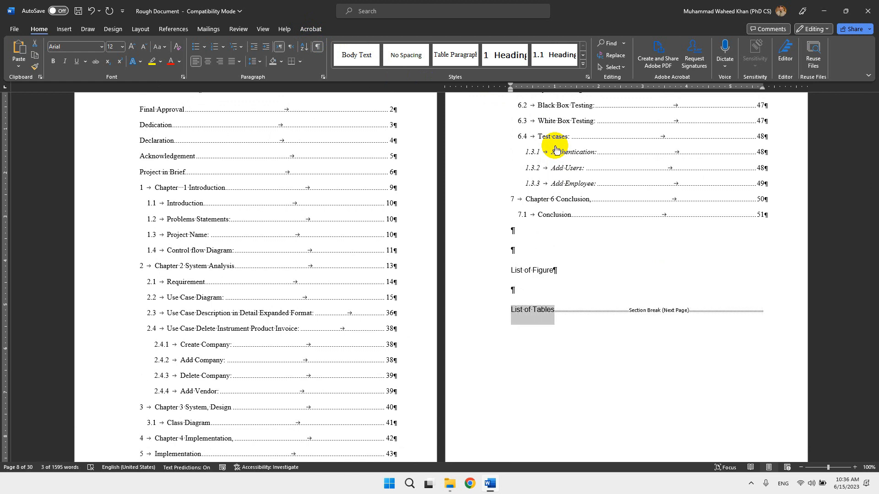
{"action": "key", "text": "Delete"}
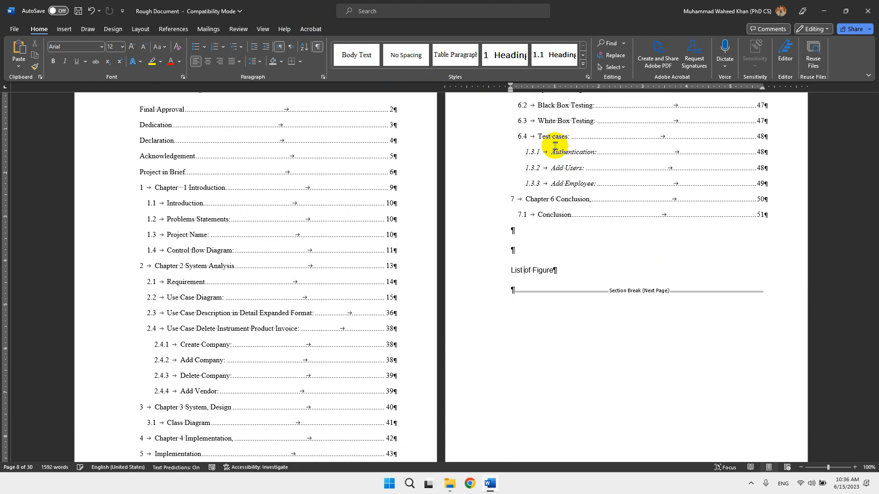
{"action": "key", "text": "Return"}
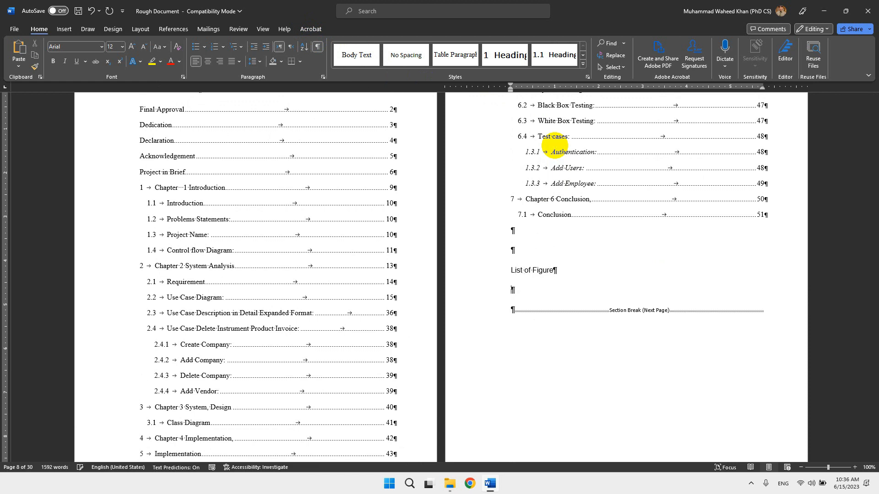
{"action": "key", "text": "ctrl+v"}
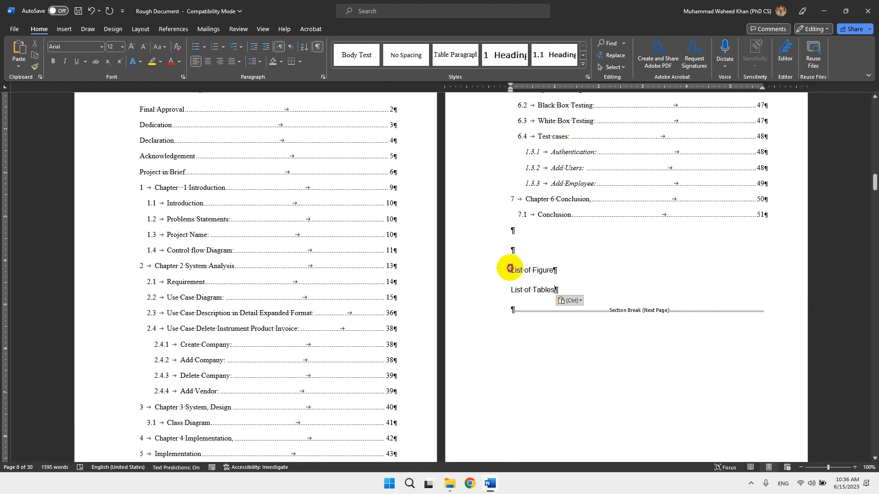
- Move the "List of Figure" and "List of Tables" lines to the top of the following page, deleting the section break there
{"action": "left_click_drag", "start_coordinate": [510, 269], "coordinate": [556, 288]}
{"action": "key", "text": "ctrl+c"}
{"action": "key", "text": "Delete"}
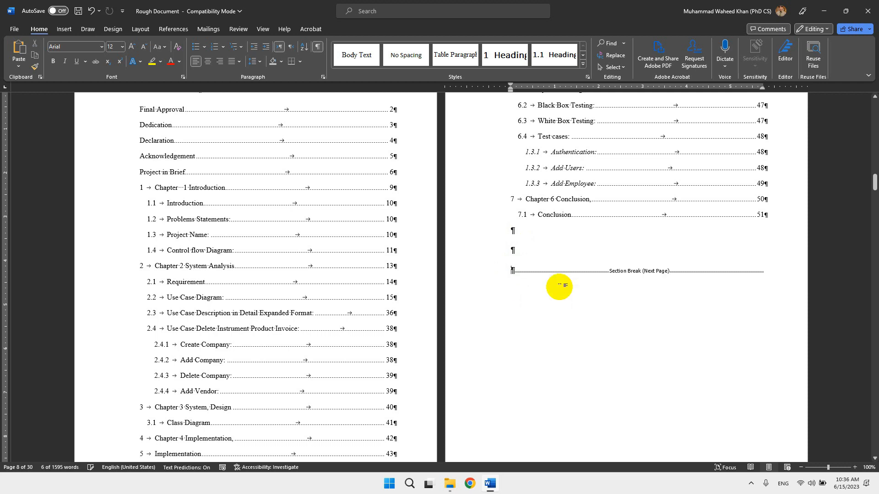
{"action": "scroll", "coordinate": [427, 314], "scroll_direction": "down", "scroll_amount": 5}
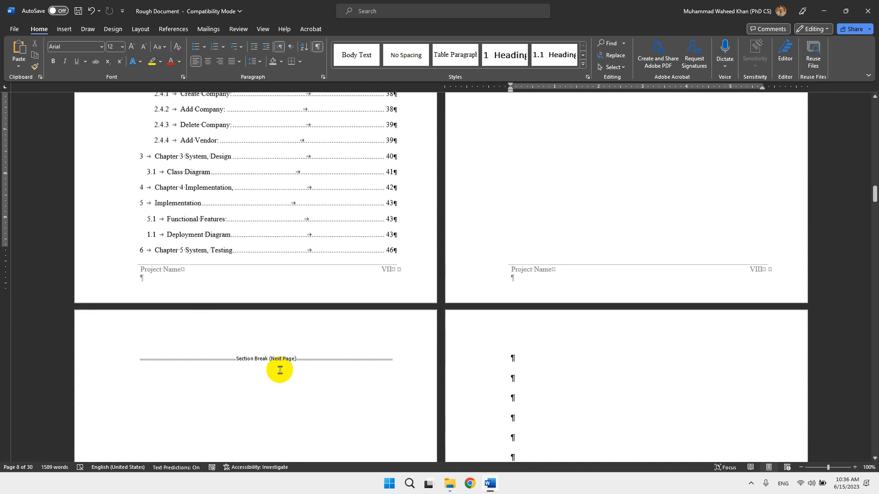
{"action": "scroll", "coordinate": [643, 188], "scroll_direction": "up", "scroll_amount": 4}
{"action": "scroll", "coordinate": [271, 319], "scroll_direction": "down", "scroll_amount": 3}
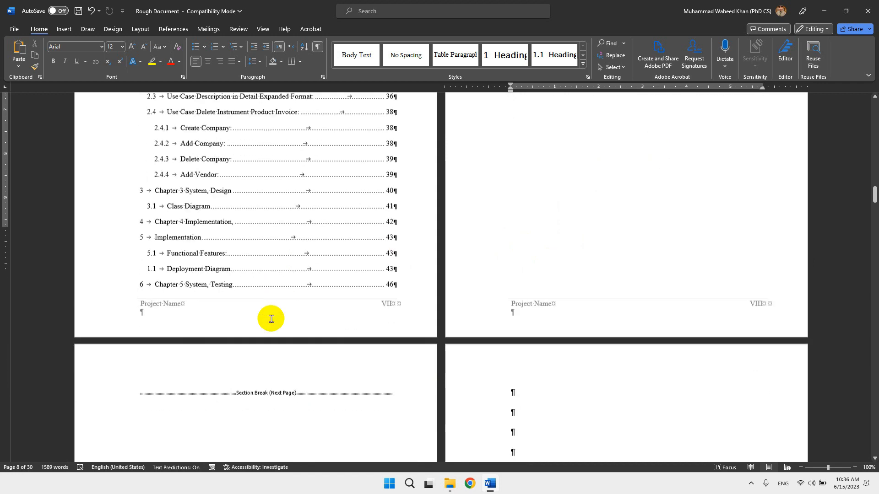
{"action": "scroll", "coordinate": [271, 319], "scroll_direction": "down", "scroll_amount": 1}
{"action": "left_click", "coordinate": [160, 317]}
{"action": "key", "text": "Delete"}
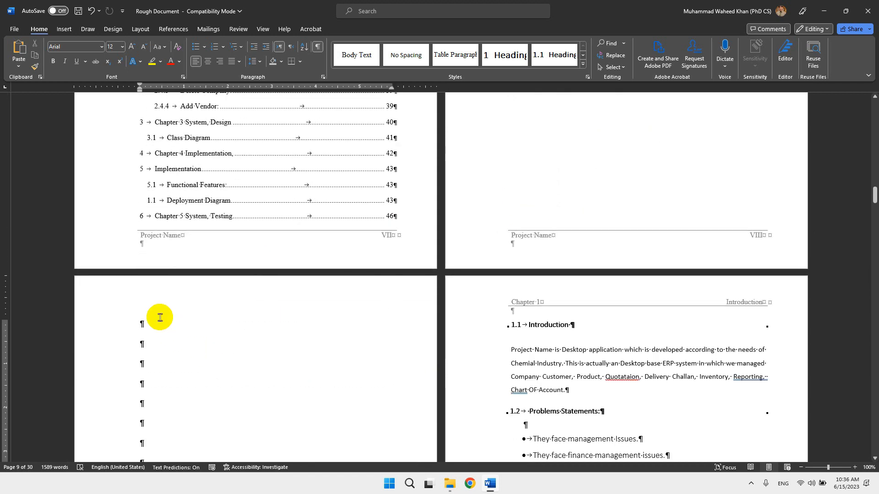
{"action": "key", "text": "ctrl+v"}
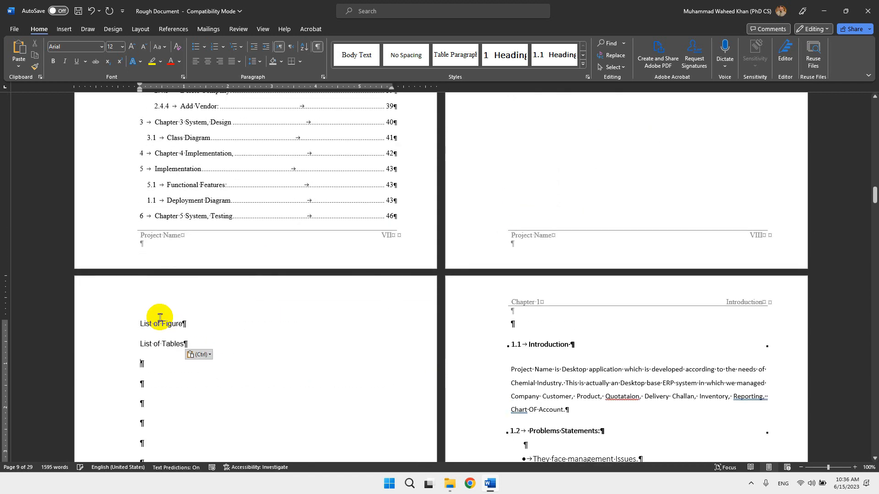
- Add two blank lines between the "List of Figure" and "List of Tables" lines
{"action": "scroll", "coordinate": [251, 355], "scroll_direction": "down", "scroll_amount": 3}
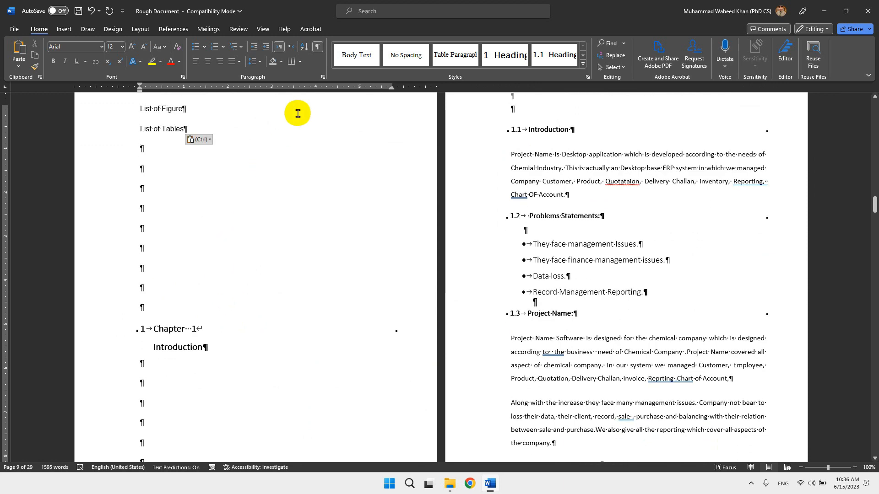
{"action": "scroll", "coordinate": [246, 157], "scroll_direction": "up", "scroll_amount": 1}
{"action": "left_click", "coordinate": [185, 167]}
{"action": "key", "text": "Return"}
{"action": "key", "text": "Return"}
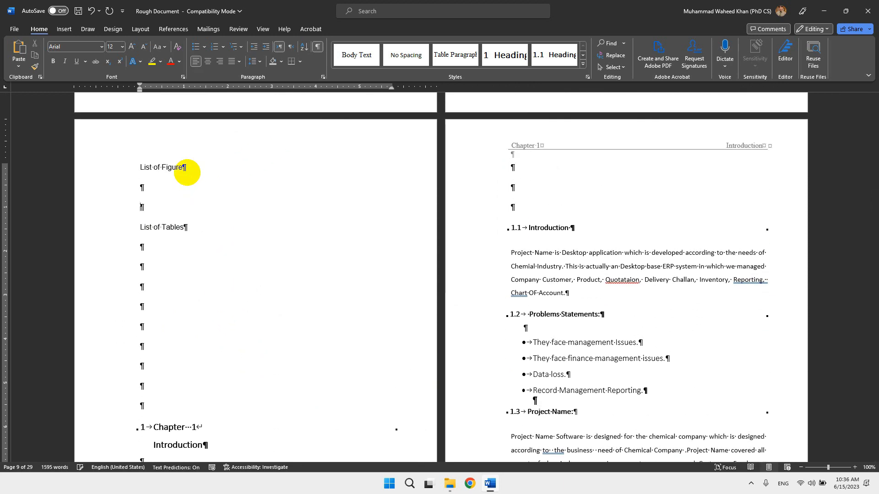
- Insert a Next Page section break between the "List of Figure" and "List of Tables" lines
{"action": "left_click", "coordinate": [173, 29]}
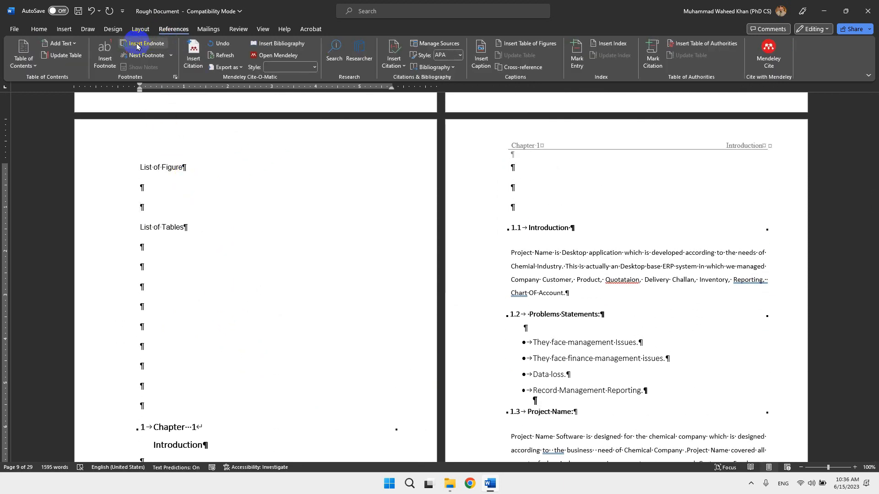
{"action": "left_click", "coordinate": [138, 47]}
{"action": "key", "text": "ctrl+z"}
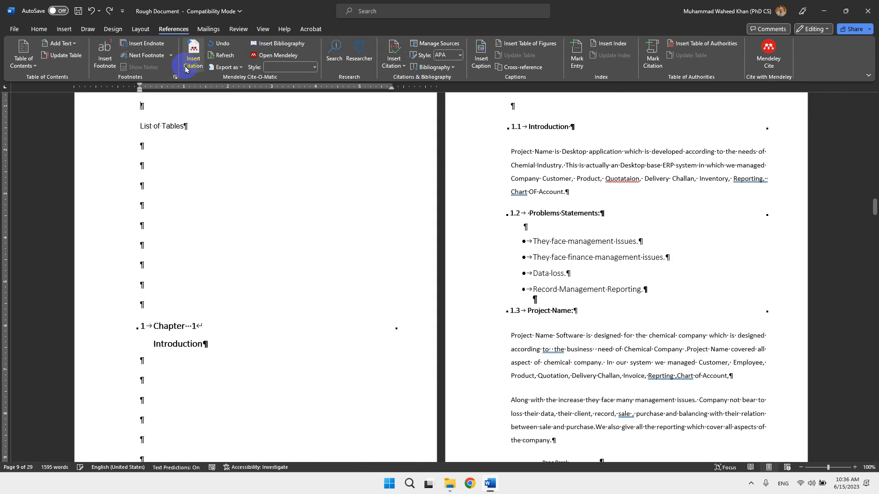
{"action": "left_click", "coordinate": [146, 36]}
{"action": "left_click", "coordinate": [123, 43]}
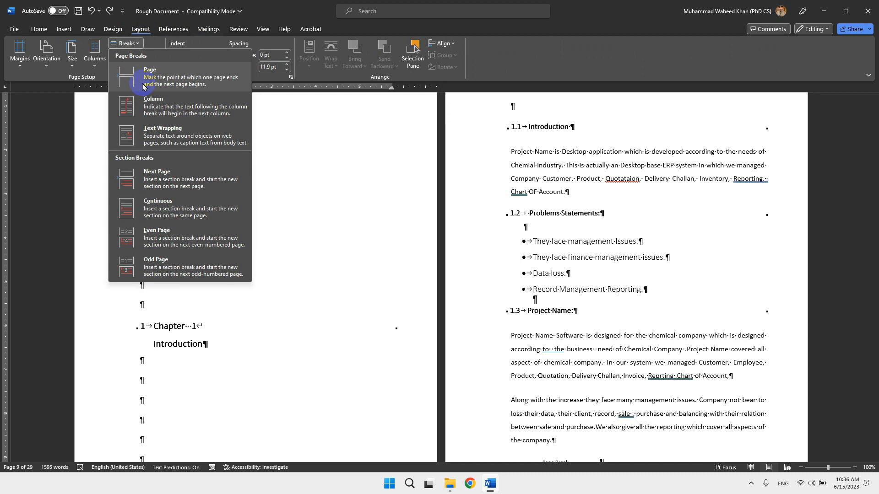
{"action": "left_click", "coordinate": [171, 174]}
{"action": "scroll", "coordinate": [285, 204], "scroll_direction": "up", "scroll_amount": 4}
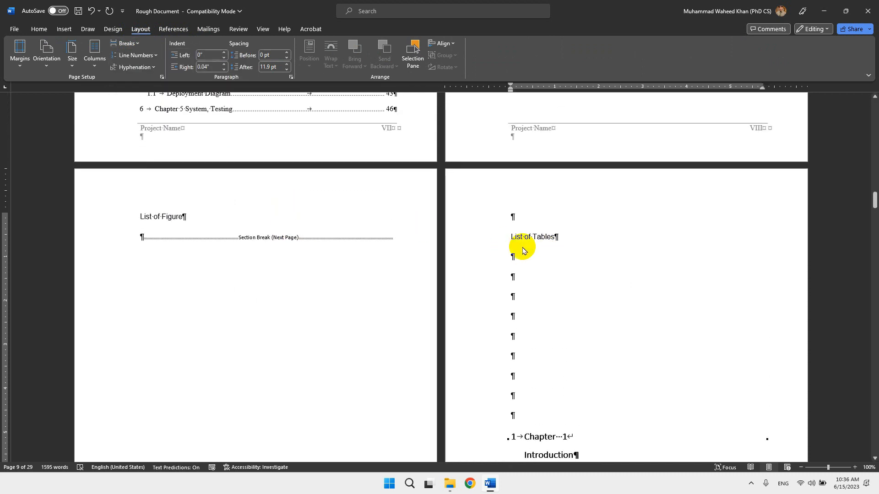
- Remove the blank line above "List of Tables" and insert a Next Page section break below that line, before Chapter 1
{"action": "key", "text": "Delete"}
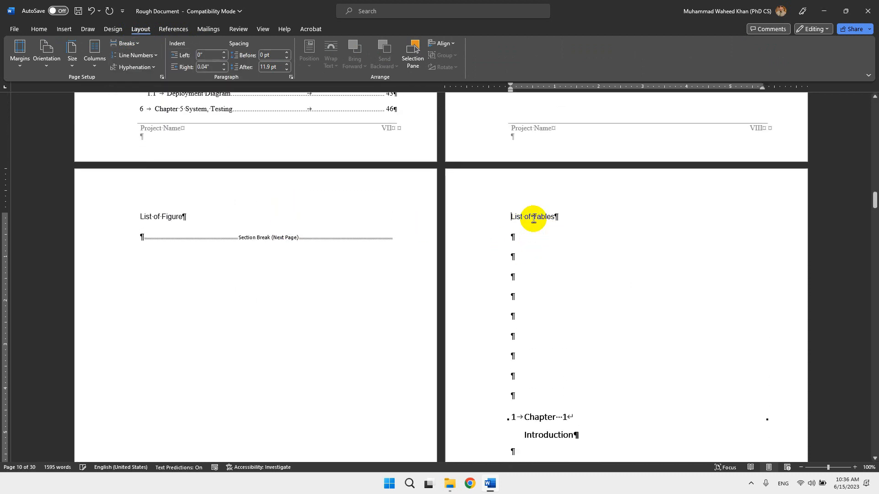
{"action": "key", "text": "Return"}
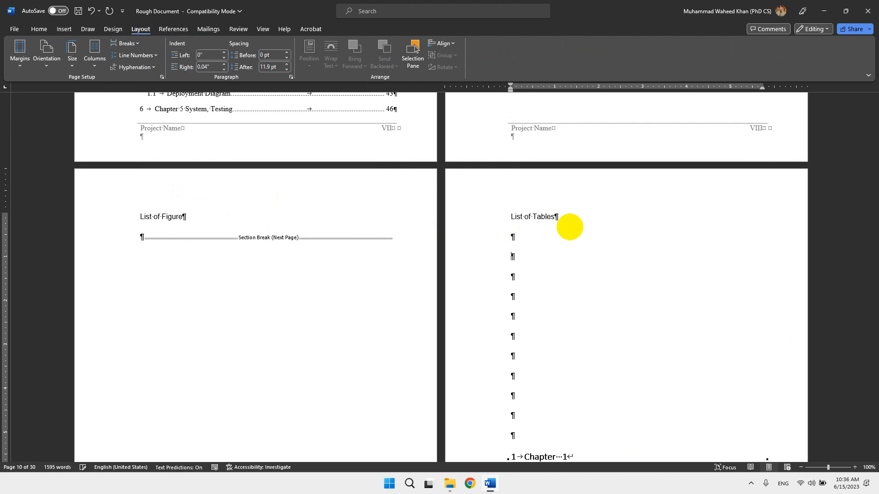
{"action": "left_click", "coordinate": [137, 44]}
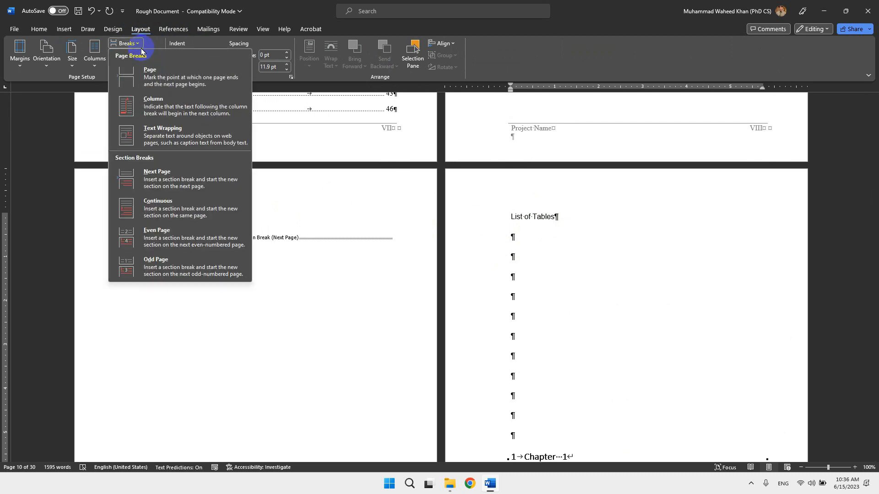
{"action": "left_click", "coordinate": [170, 173]}
- Hide the formatting marks and check the "List of Figure" and "List of Tables" pages and the pages leading into Chapter 1
{"action": "left_click", "coordinate": [39, 29]}
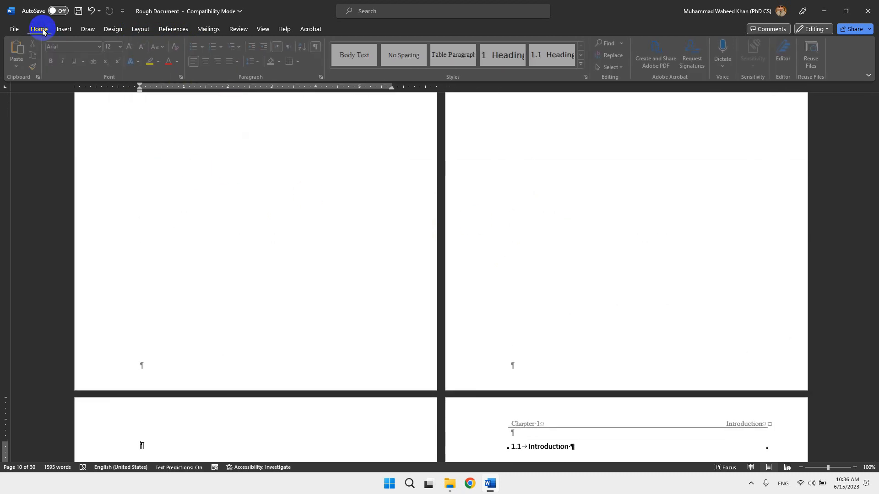
{"action": "scroll", "coordinate": [323, 126], "scroll_direction": "up", "scroll_amount": 4}
{"action": "left_click", "coordinate": [320, 52]}
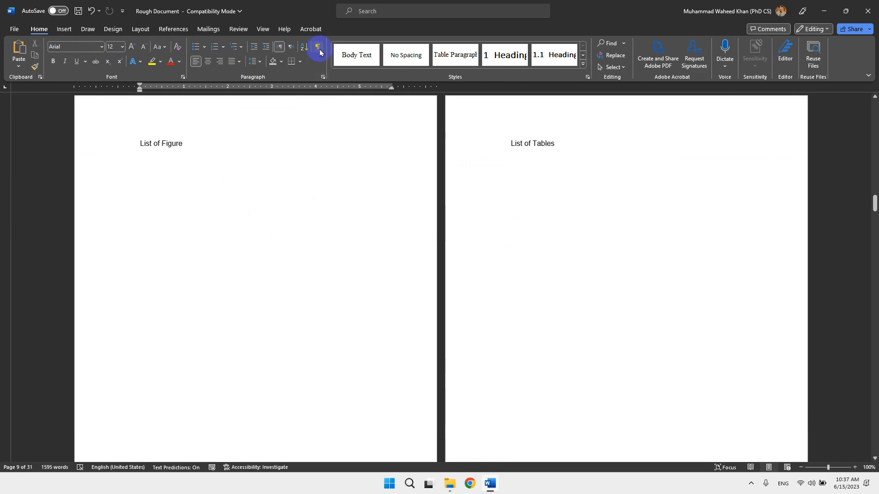
{"action": "scroll", "coordinate": [356, 215], "scroll_direction": "down", "scroll_amount": 6}
{"action": "scroll", "coordinate": [357, 215], "scroll_direction": "down", "scroll_amount": 4}
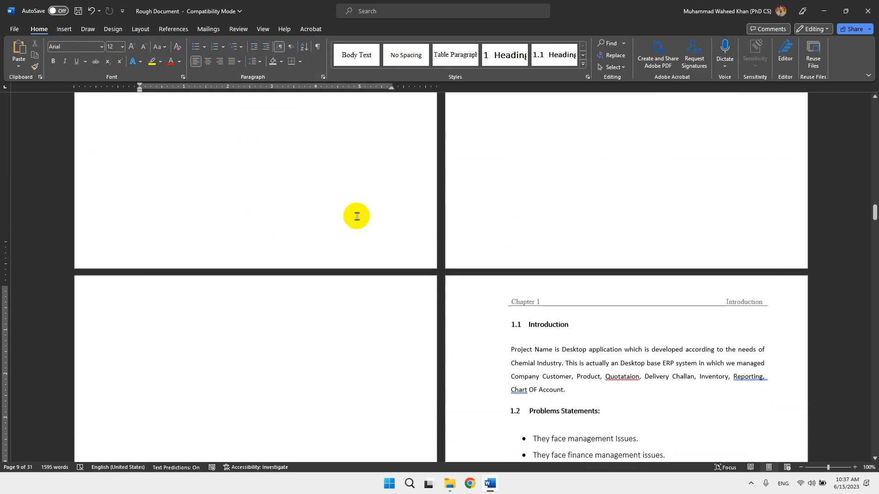
{"action": "scroll", "coordinate": [356, 215], "scroll_direction": "up", "scroll_amount": 8}
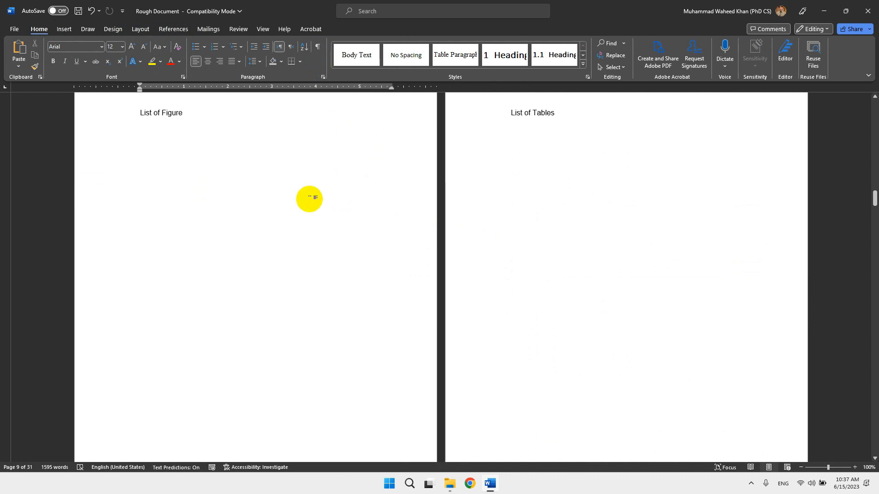
{"action": "scroll", "coordinate": [310, 198], "scroll_direction": "up", "scroll_amount": 2}
{"action": "left_click", "coordinate": [239, 200]}
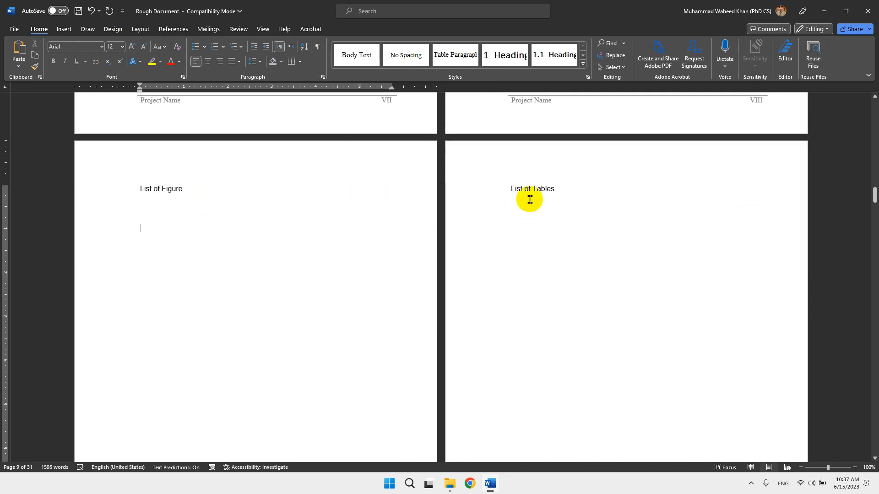
{"action": "left_click", "coordinate": [570, 187]}
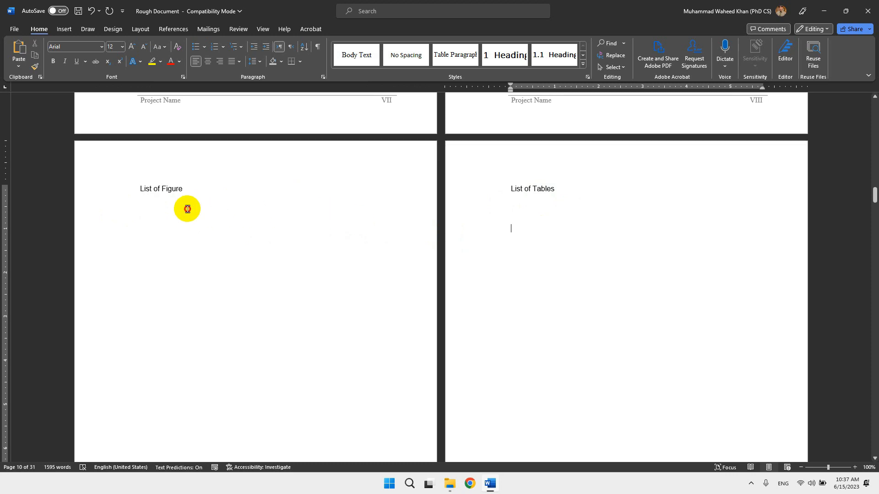
{"action": "left_click", "coordinate": [187, 208]}
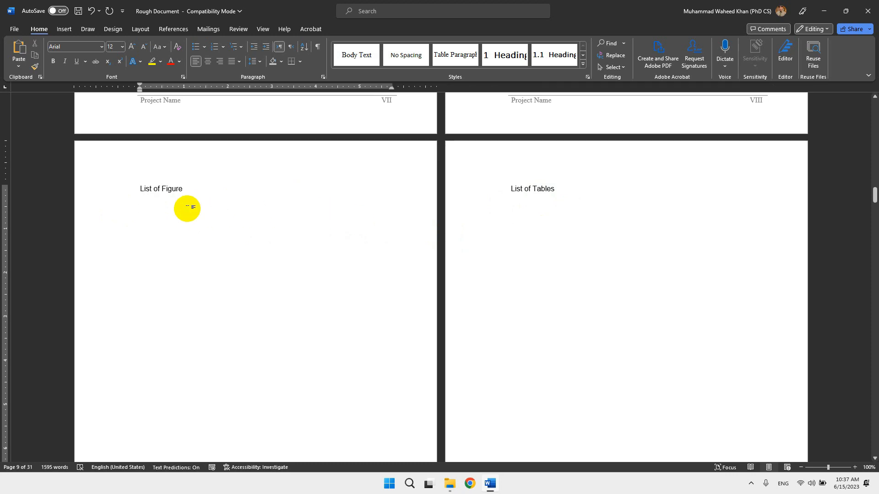
- Start a new caption with the Figure label below the first part of the control flow diagram in section 1.4
{"action": "scroll", "coordinate": [187, 209], "scroll_direction": "down", "scroll_amount": 20}
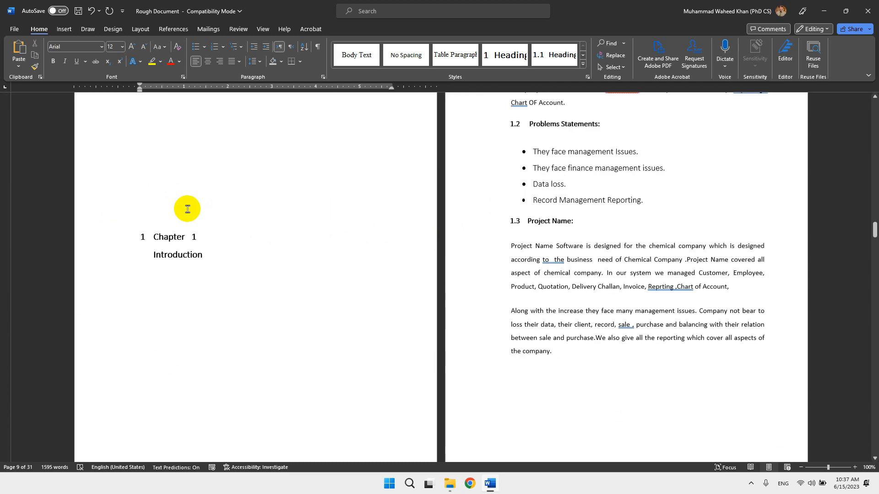
{"action": "scroll", "coordinate": [188, 209], "scroll_direction": "down", "scroll_amount": 5}
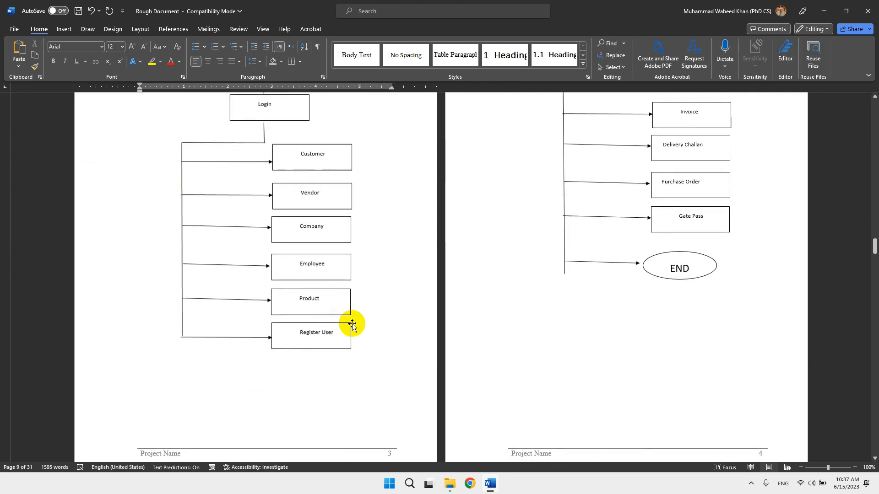
{"action": "left_click", "coordinate": [381, 341]}
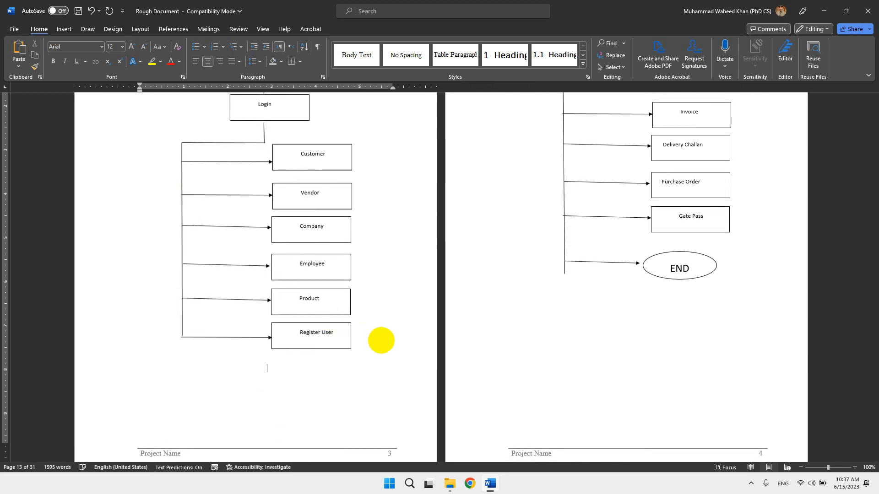
{"action": "left_click", "coordinate": [173, 29]}
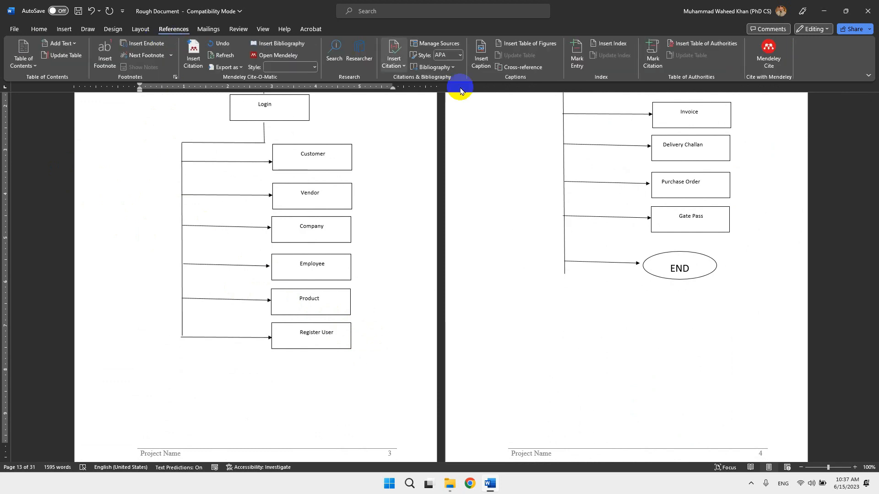
{"action": "left_click", "coordinate": [479, 62]}
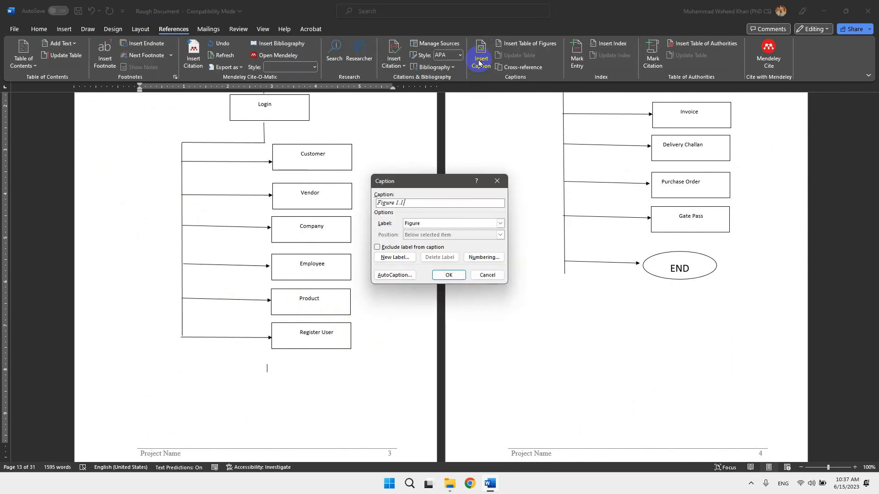
{"action": "left_click", "coordinate": [420, 224]}
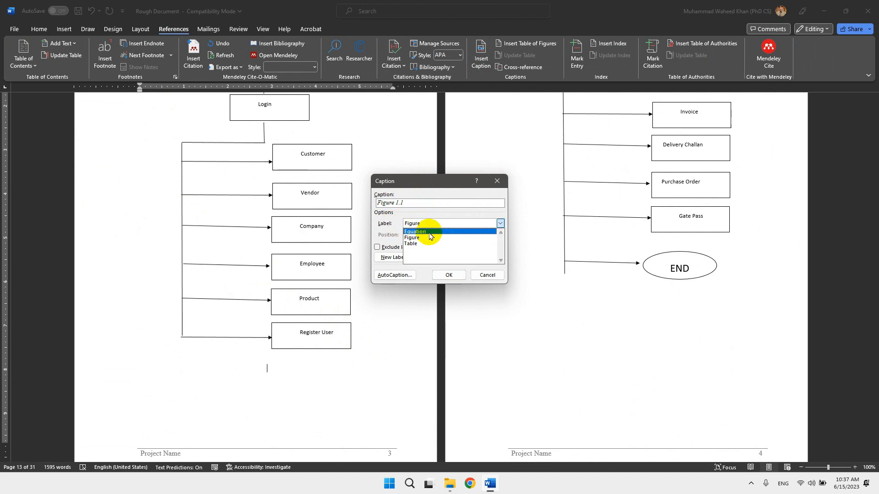
{"action": "left_click", "coordinate": [428, 238]}
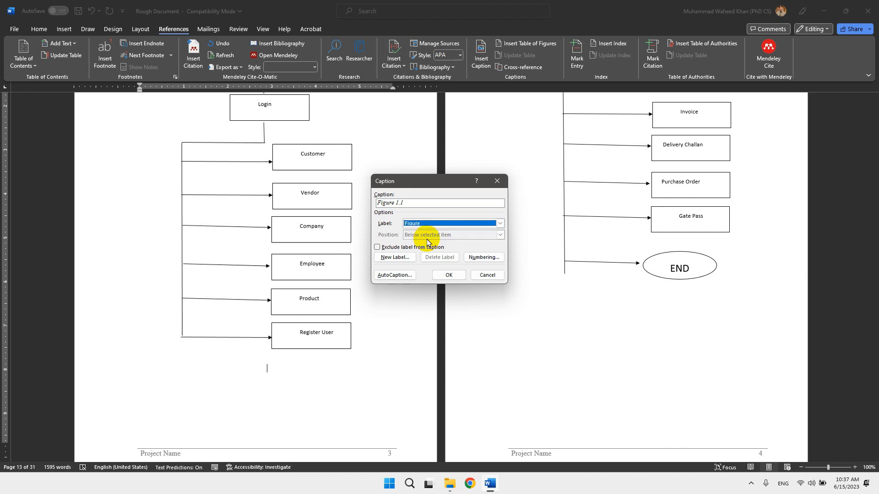
- Complete the caption as "Figure 1.1: Image Caption 1" and insert it
{"action": "left_click", "coordinate": [443, 206]}
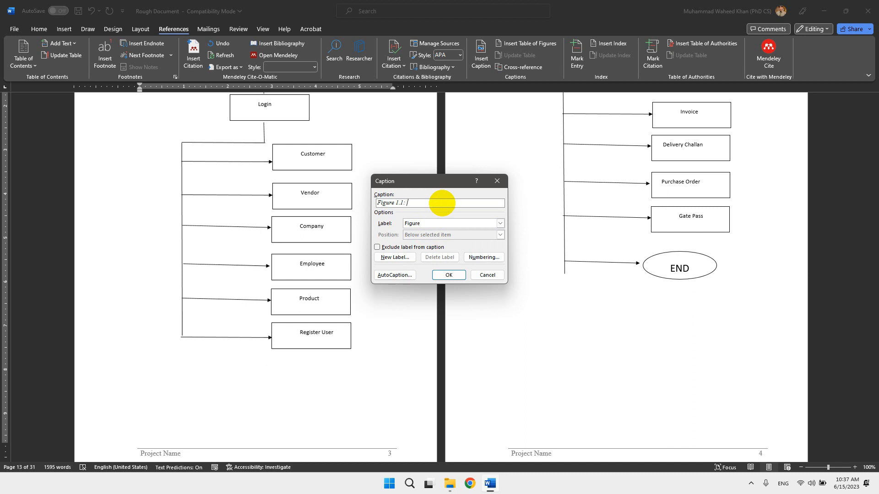
{"action": "type", "text": ": Image "}
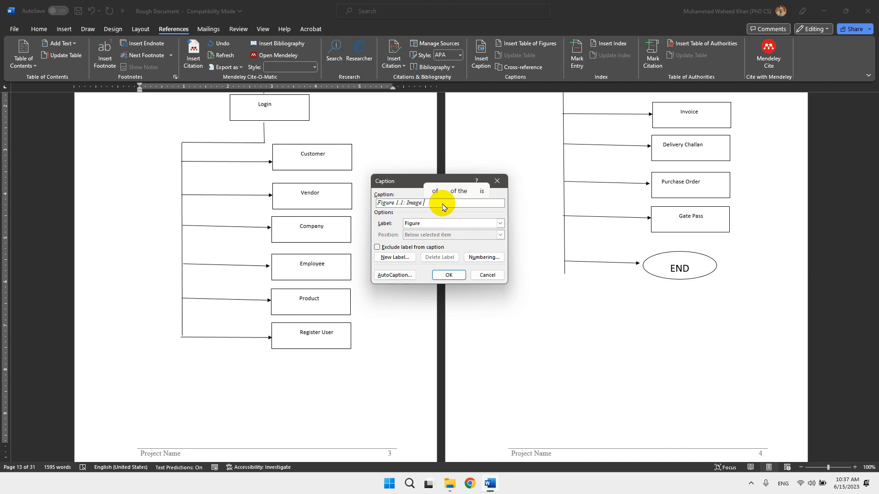
{"action": "type", "text": "Ca"}
{"action": "key", "text": "BackSpace"}
{"action": "type", "text": "Caption 1"}
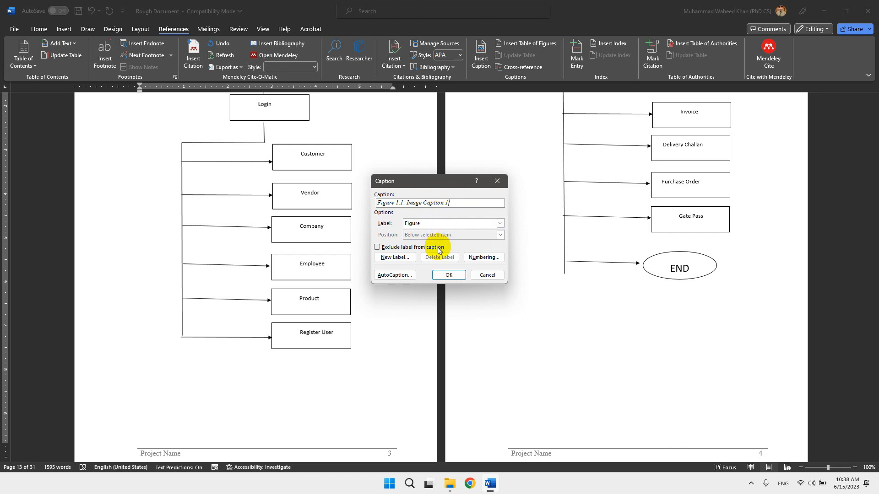
{"action": "left_click", "coordinate": [439, 275]}
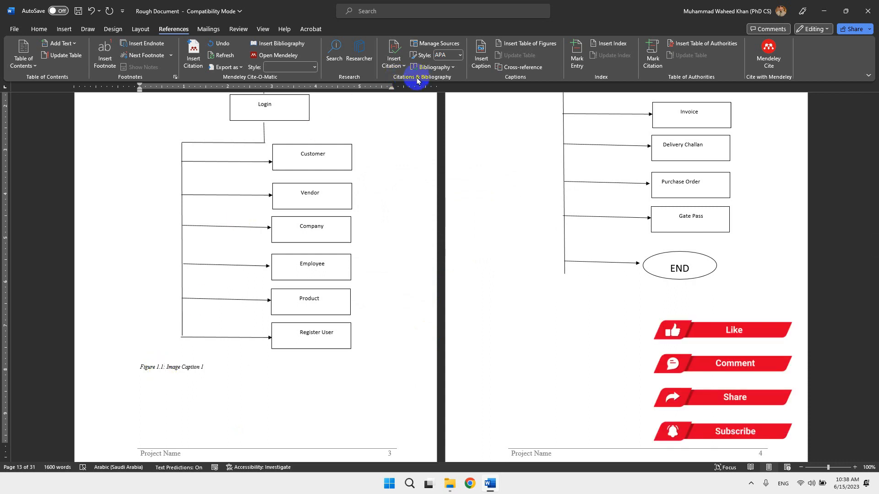
- Try to number the figure captions without the chapter number, and undo the change
{"action": "left_click", "coordinate": [483, 58]}
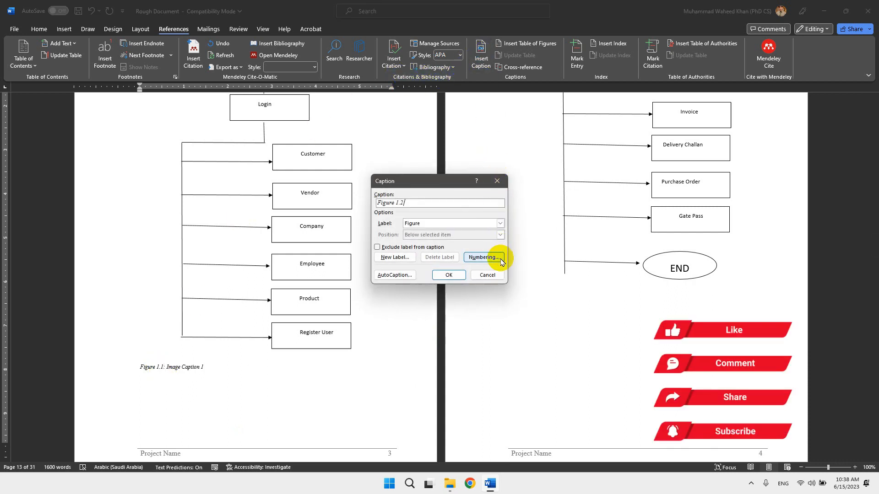
{"action": "left_click", "coordinate": [484, 257]}
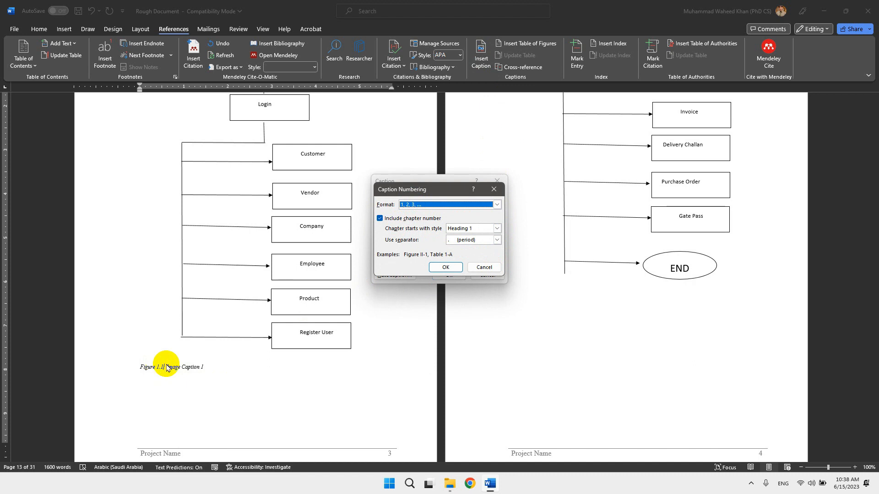
{"action": "left_click", "coordinate": [383, 219]}
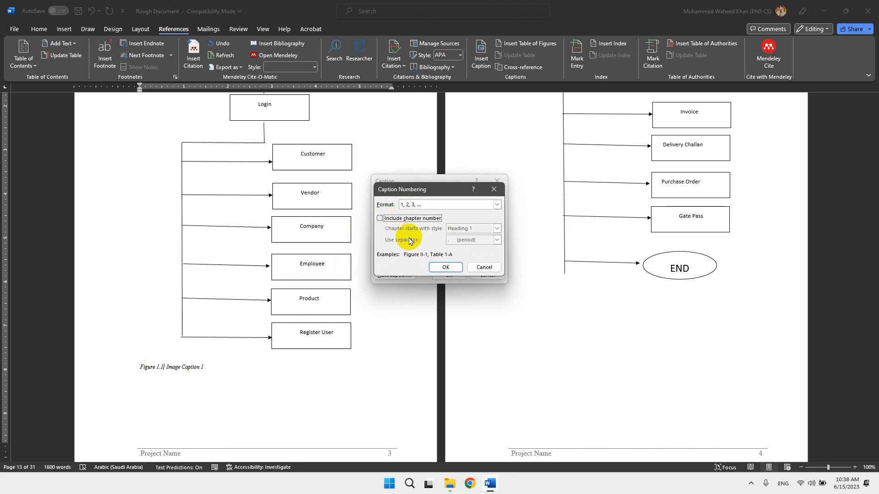
{"action": "left_click", "coordinate": [437, 267]}
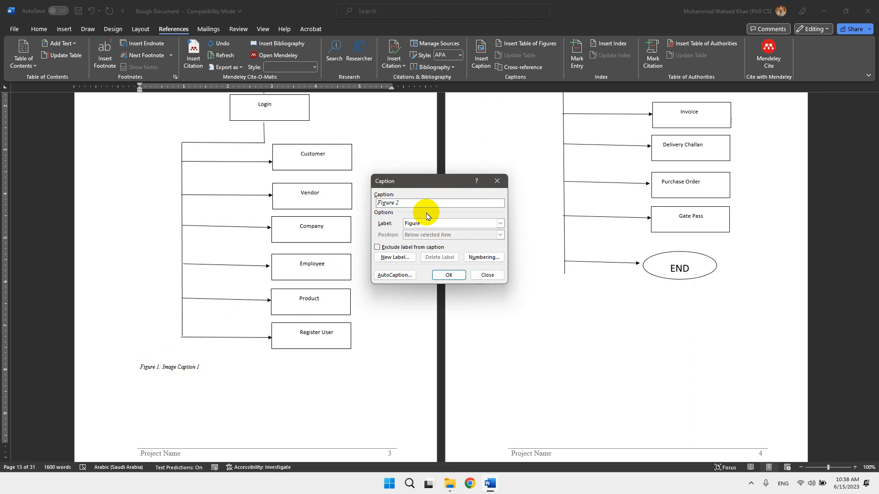
{"action": "left_click", "coordinate": [488, 275]}
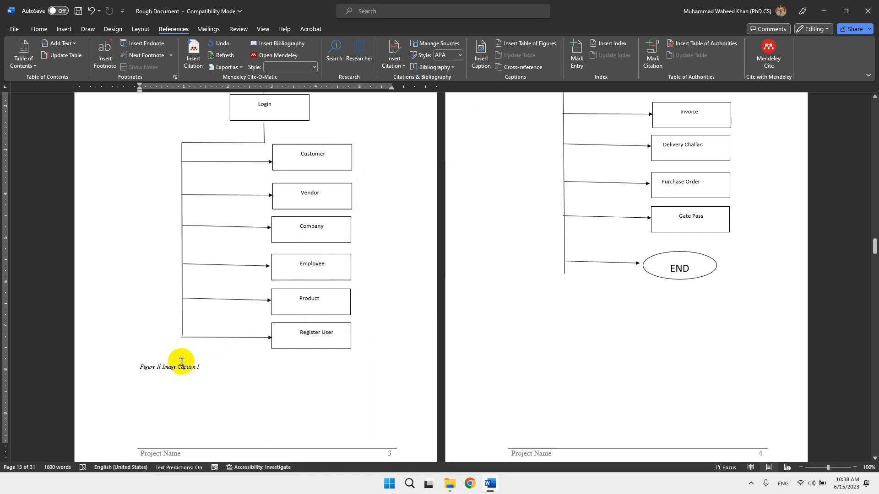
{"action": "left_click", "coordinate": [161, 367]}
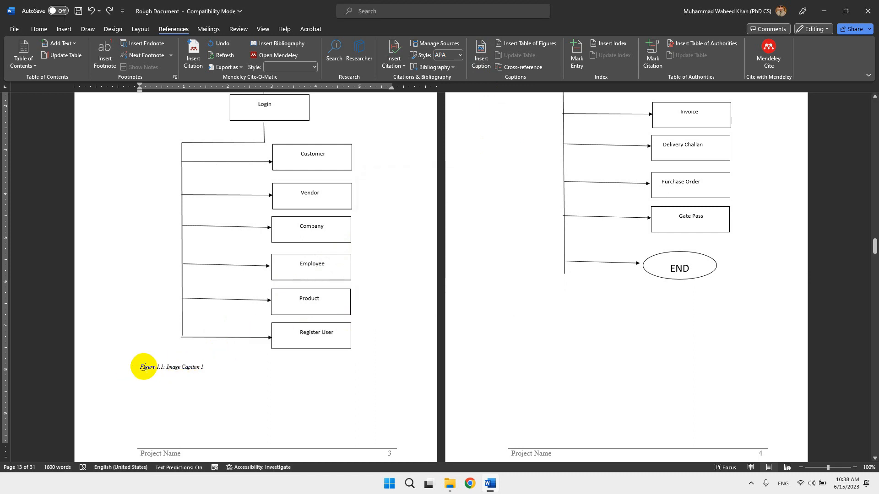
- Crop the empty left margin off the second part of the control flow diagram, the one ending in END
{"action": "left_click", "coordinate": [741, 283]}
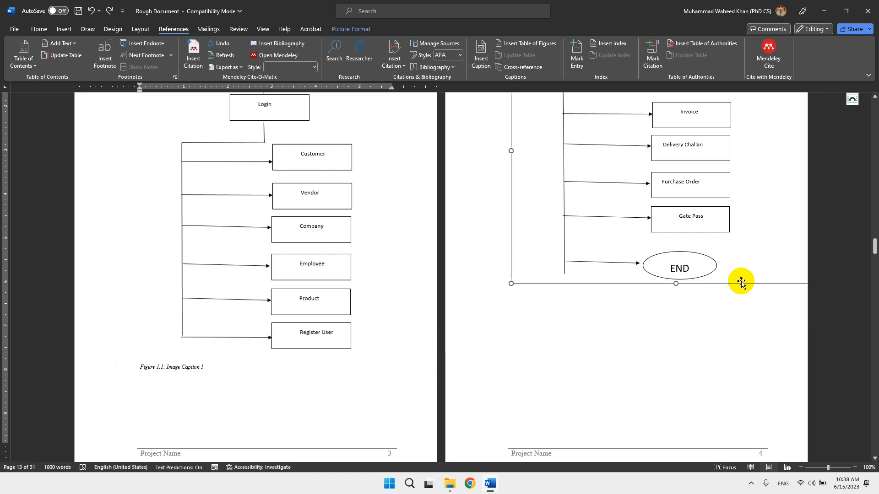
{"action": "scroll", "coordinate": [706, 305], "scroll_direction": "up", "scroll_amount": 3}
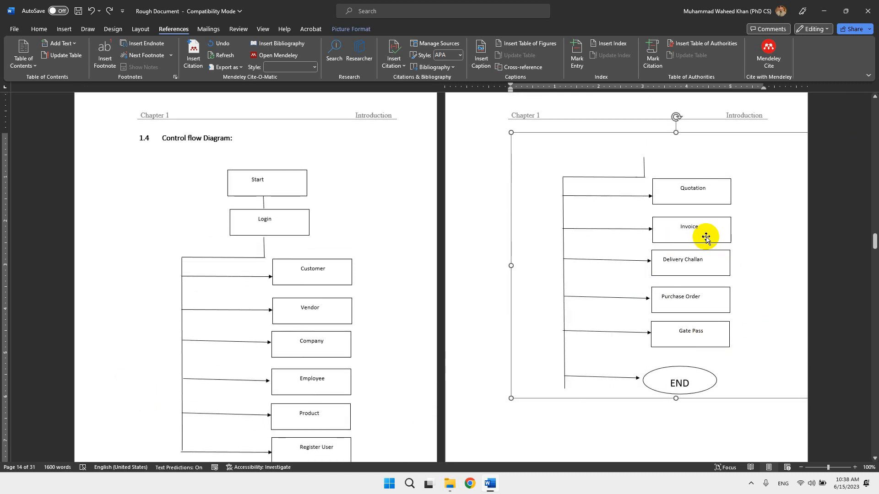
{"action": "left_click", "coordinate": [363, 29]}
{"action": "left_click", "coordinate": [764, 50]}
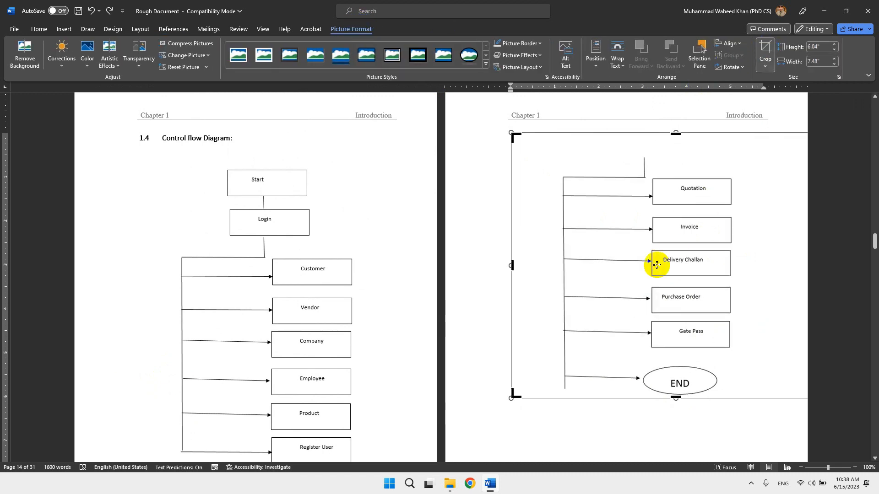
{"action": "left_click_drag", "start_coordinate": [511, 267], "coordinate": [553, 265]}
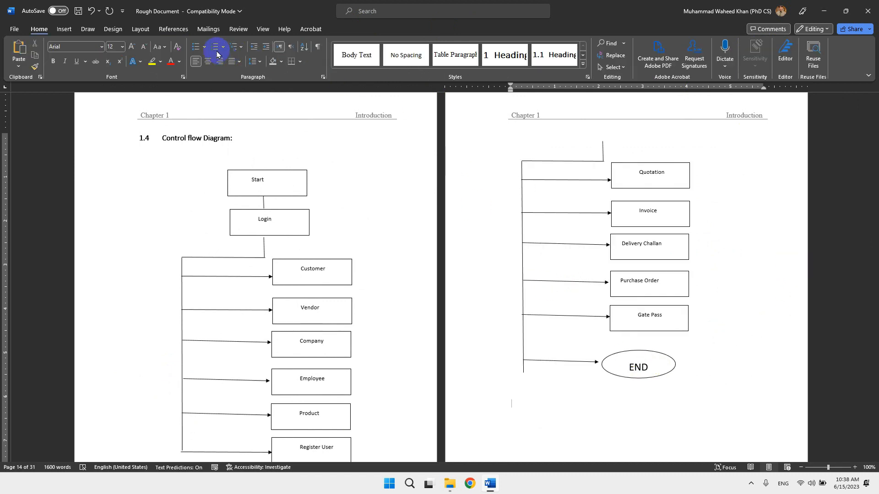
- Insert the caption "Figure 1.2: Image Caption 2" below the second diagram part, with the chapter number included in the numbering
{"action": "left_click", "coordinate": [182, 31]}
{"action": "left_click", "coordinate": [480, 58]}
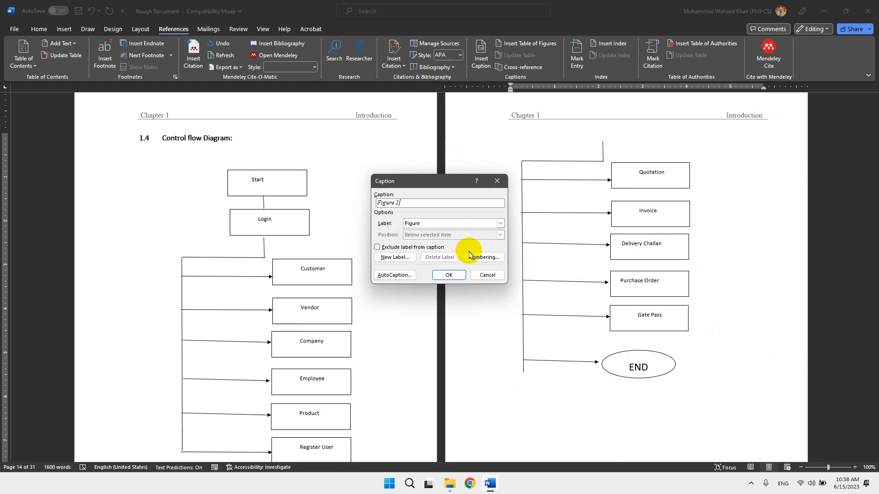
{"action": "left_click", "coordinate": [484, 257]}
{"action": "left_click", "coordinate": [409, 219]}
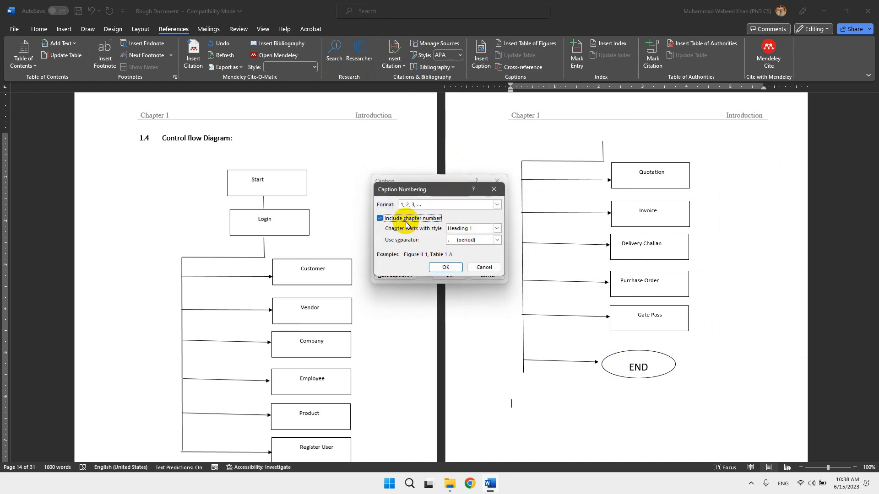
{"action": "left_click", "coordinate": [445, 267]}
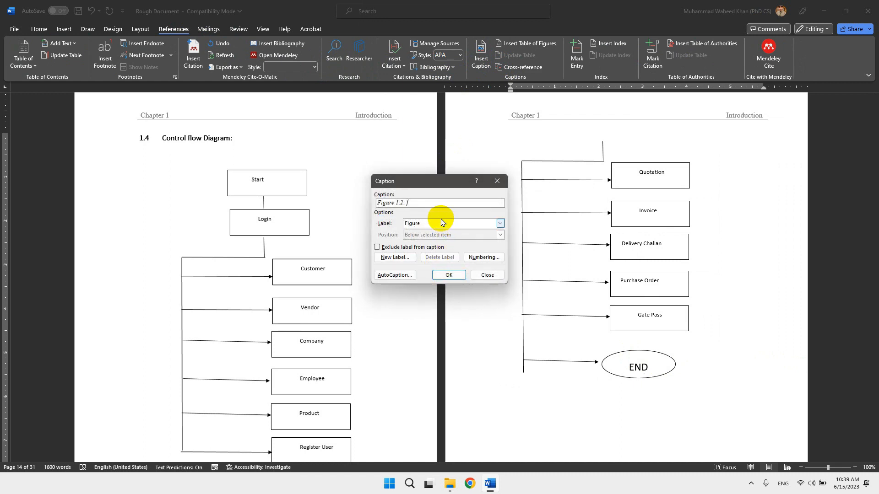
{"action": "type", "text": ": Image Caption 2"}
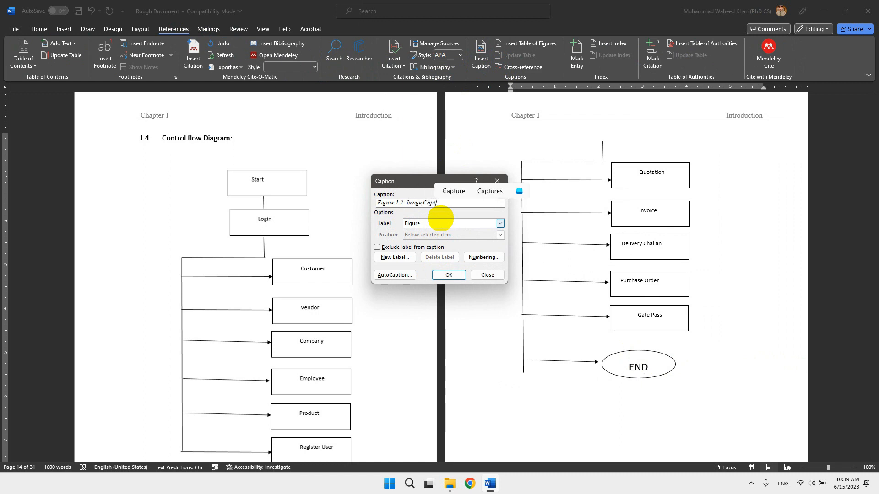
{"action": "left_click", "coordinate": [449, 275]}
- Place the cursor in the Figure 1.1 caption and open the Caption style for modification
{"action": "scroll", "coordinate": [485, 396], "scroll_direction": "down", "scroll_amount": 3}
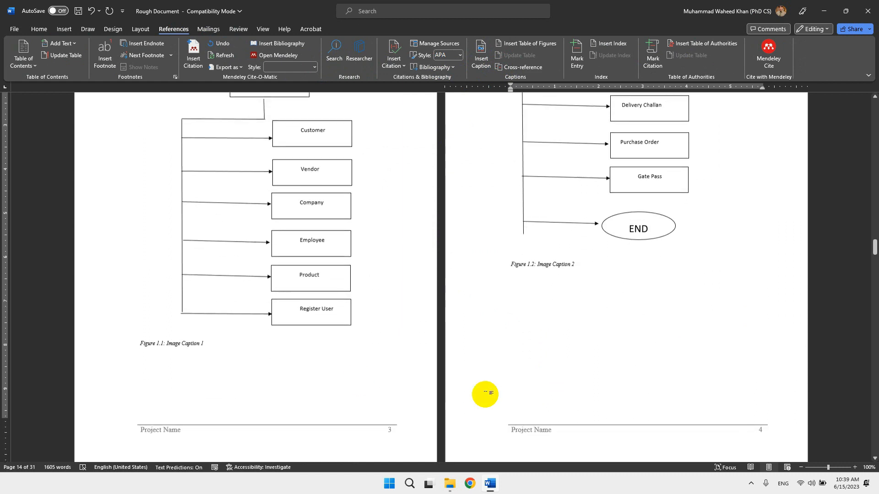
{"action": "left_click_drag", "start_coordinate": [140, 340], "coordinate": [204, 339]}
{"action": "left_click", "coordinate": [197, 344]}
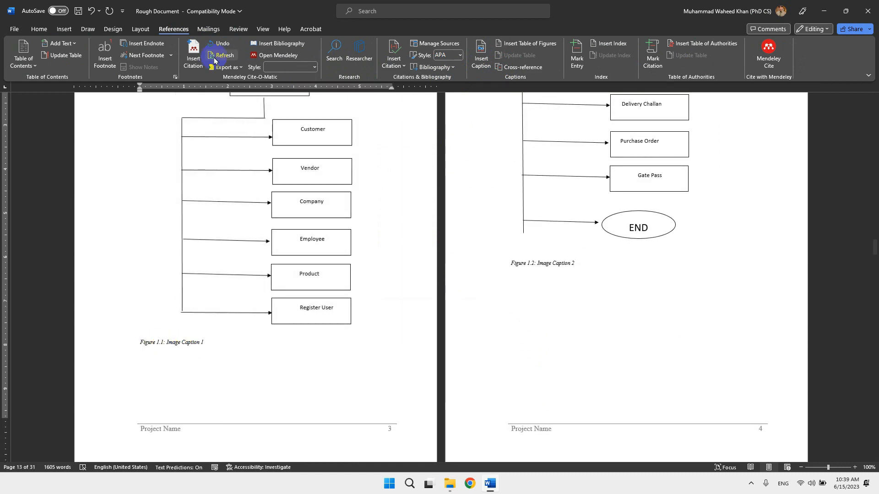
{"action": "left_click", "coordinate": [39, 29]}
{"action": "left_click", "coordinate": [583, 64]}
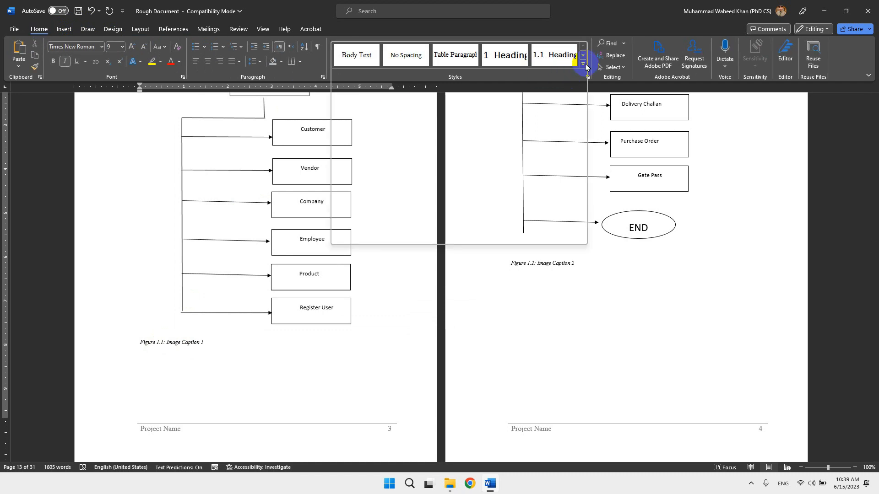
{"action": "left_click", "coordinate": [354, 160]}
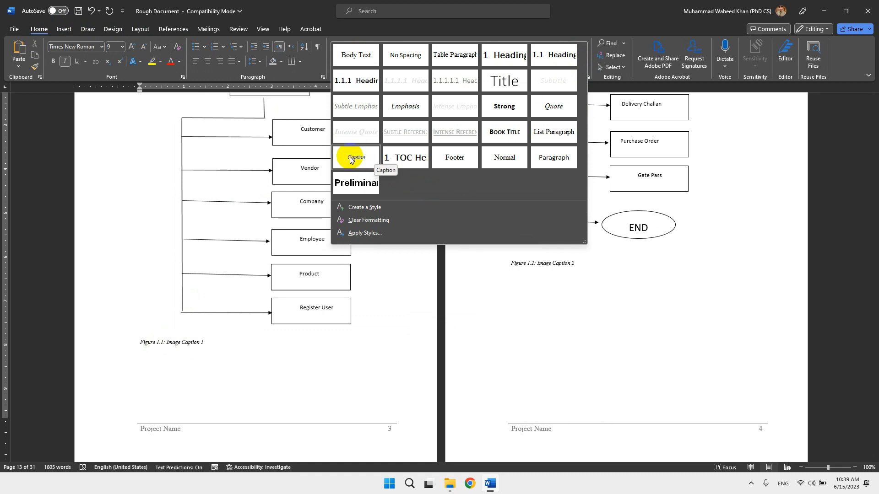
{"action": "right_click", "coordinate": [350, 160]}
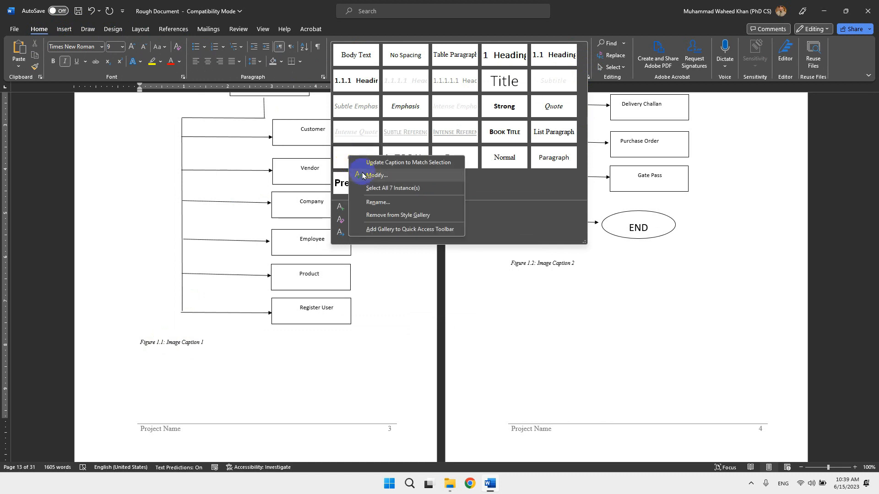
{"action": "left_click", "coordinate": [364, 174]}
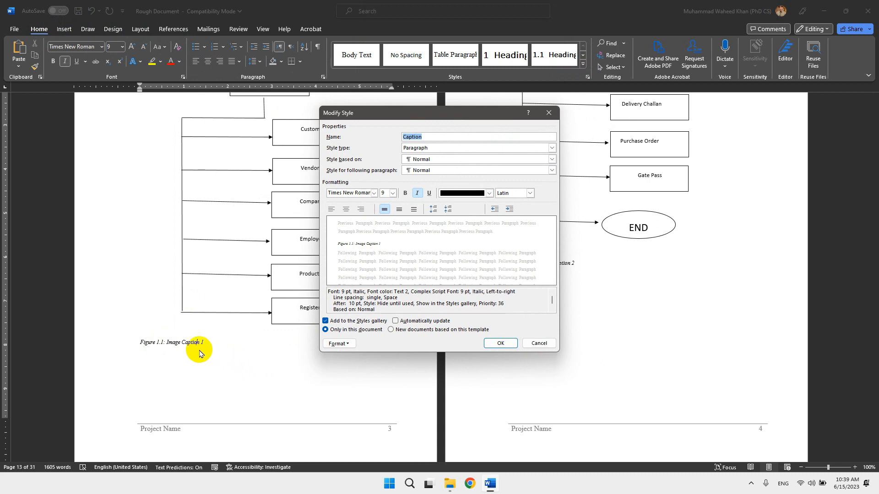
- Set the Caption style to centered, bold, non-italic text at 11 pt and apply the changes
{"action": "left_click", "coordinate": [346, 210]}
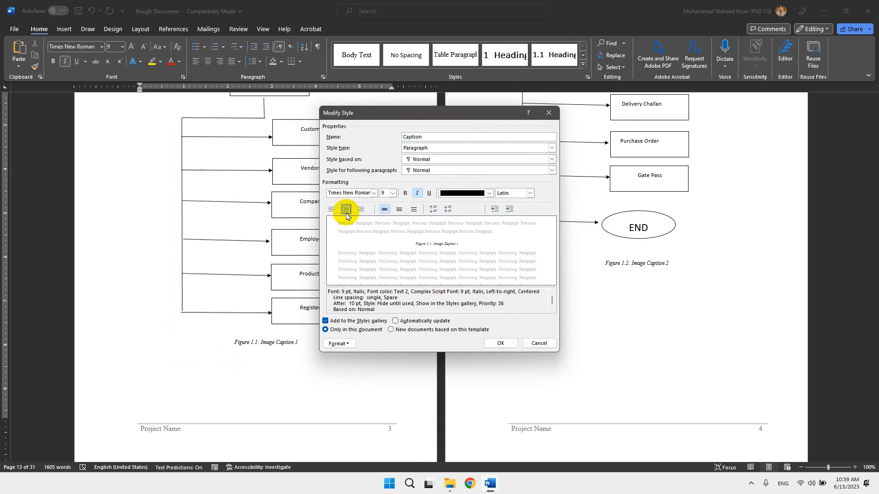
{"action": "left_click", "coordinate": [404, 194]}
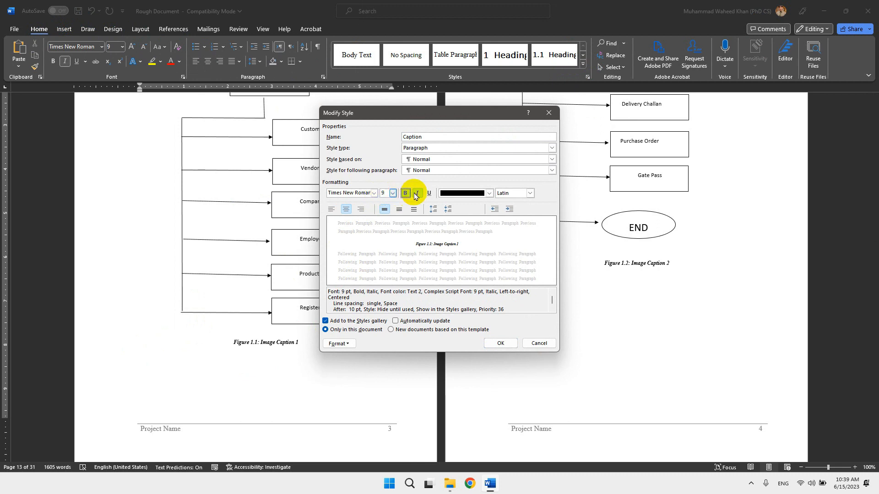
{"action": "left_click", "coordinate": [417, 194]}
{"action": "left_click", "coordinate": [393, 193]}
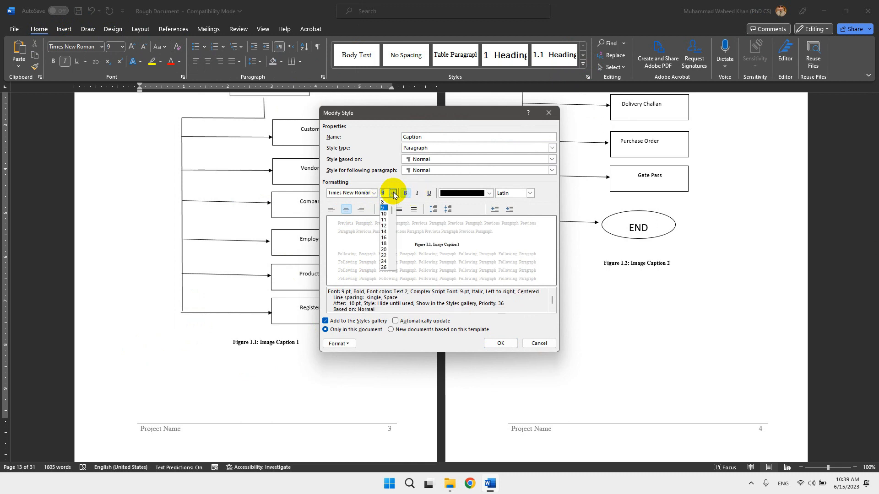
{"action": "left_click", "coordinate": [384, 220]}
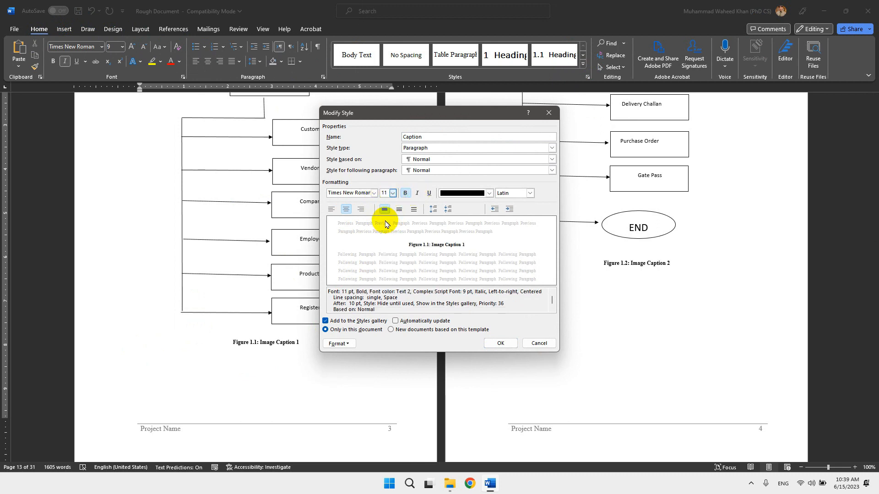
{"action": "left_click", "coordinate": [501, 343]}
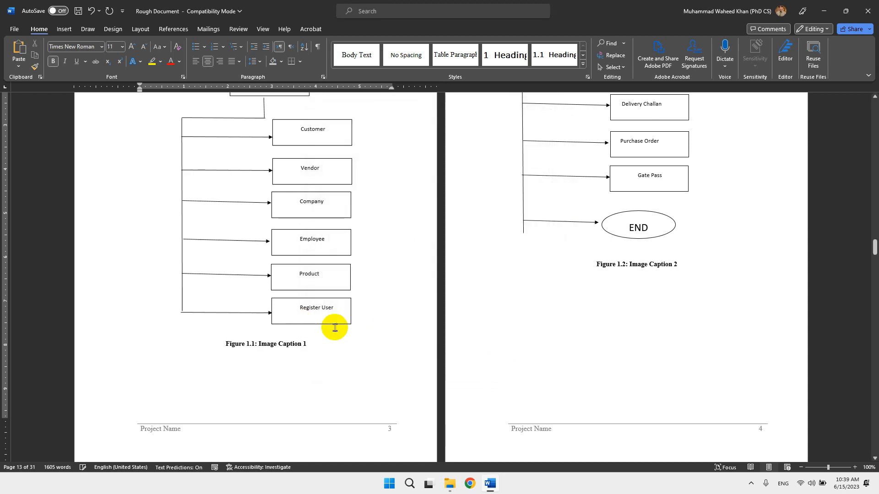
{"action": "left_click", "coordinate": [304, 345]}
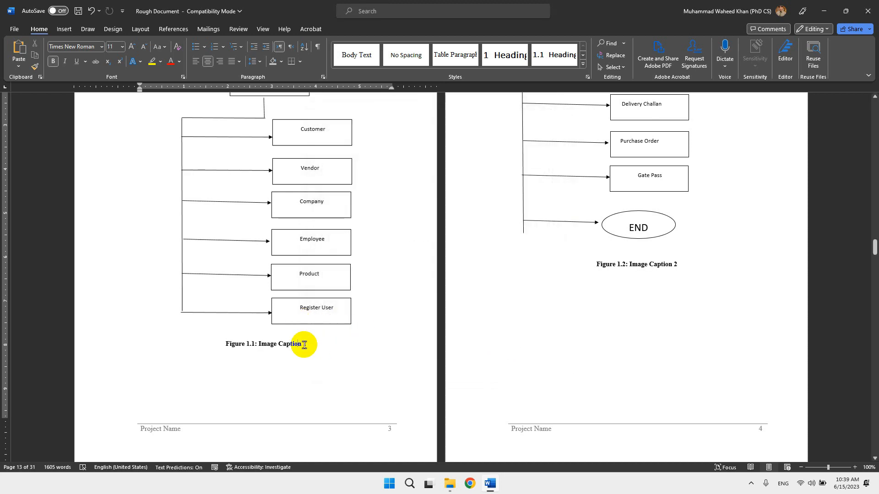
- Delete the manual heading "2.2.1 Use Case Login" above the UCase-01 table in section 2.3
{"action": "scroll", "coordinate": [304, 345], "scroll_direction": "down", "scroll_amount": 15}
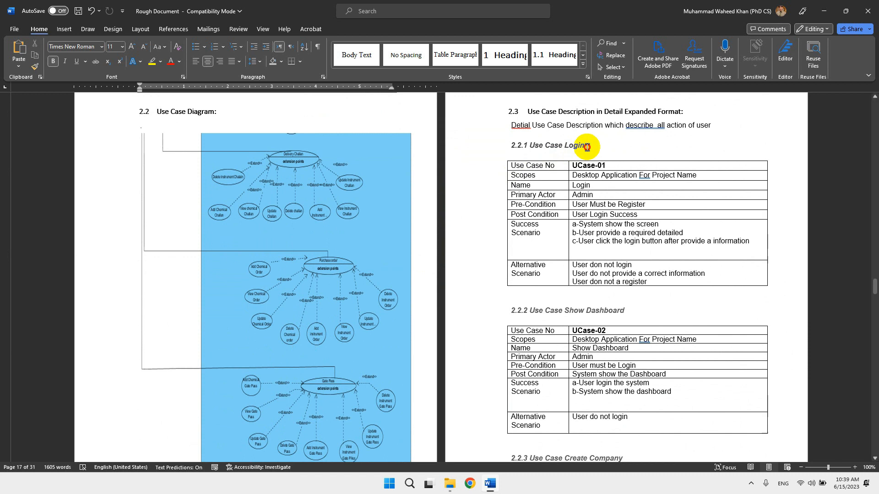
{"action": "left_click_drag", "start_coordinate": [587, 147], "coordinate": [534, 150]}
{"action": "key", "text": "BackSpace"}
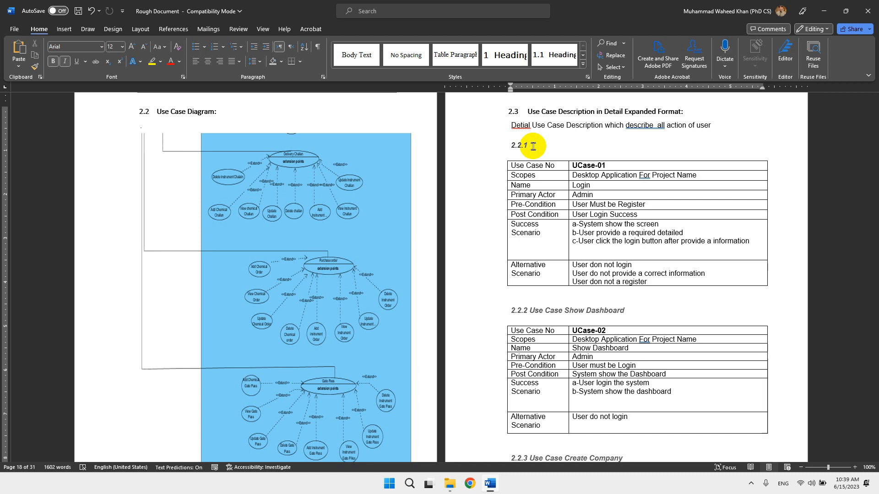
{"action": "key", "text": "BackSpace"}
{"action": "key", "text": "BackSpace"}
{"action": "key", "text": "BackSpace"}
{"action": "key", "text": "BackSpace"}
{"action": "key", "text": "BackSpace"}
{"action": "key", "text": "BackSpace"}
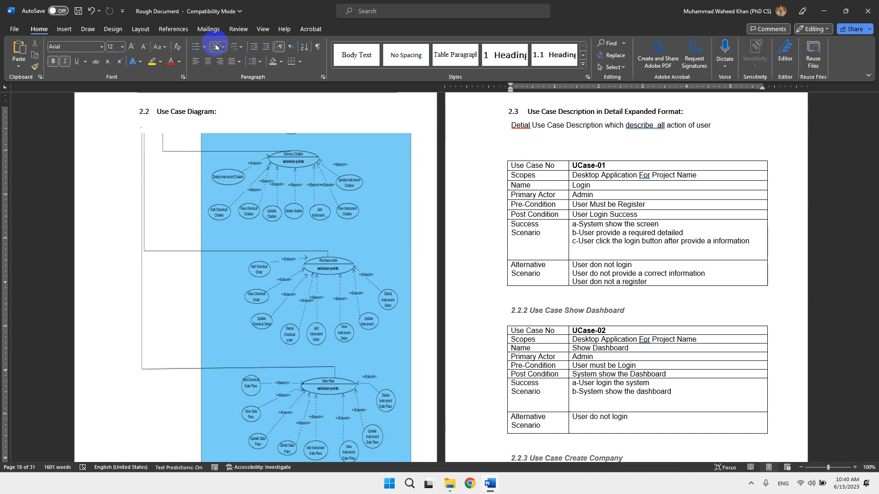
- Insert the caption "Table 2.1: Table Caption 1" above the UCase-01 table, using the Table label
{"action": "left_click", "coordinate": [179, 31]}
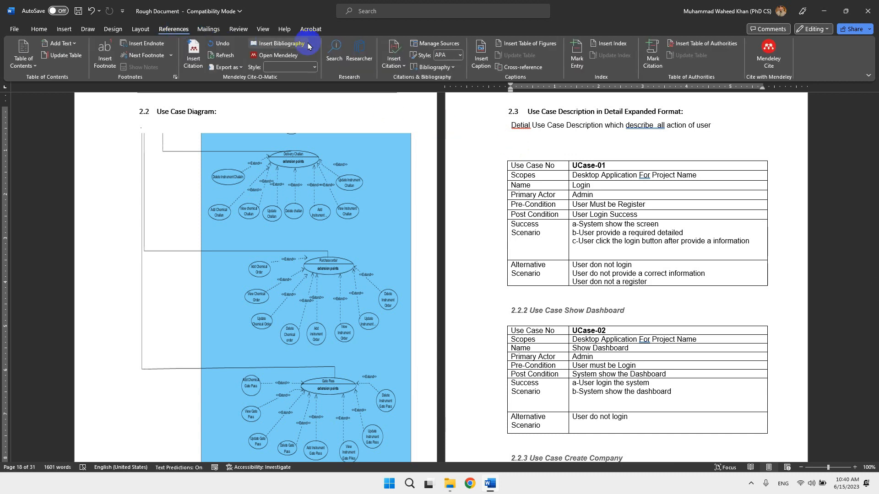
{"action": "left_click", "coordinate": [481, 59]}
{"action": "left_click", "coordinate": [429, 223]}
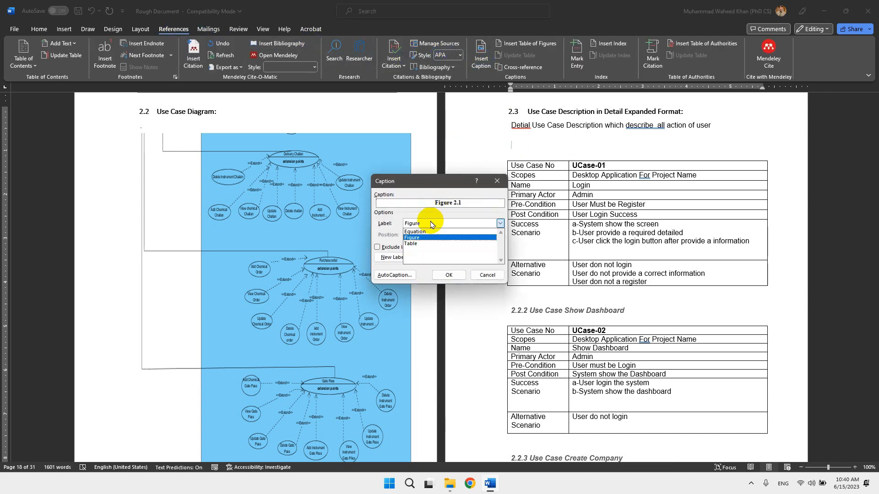
{"action": "left_click", "coordinate": [425, 246]}
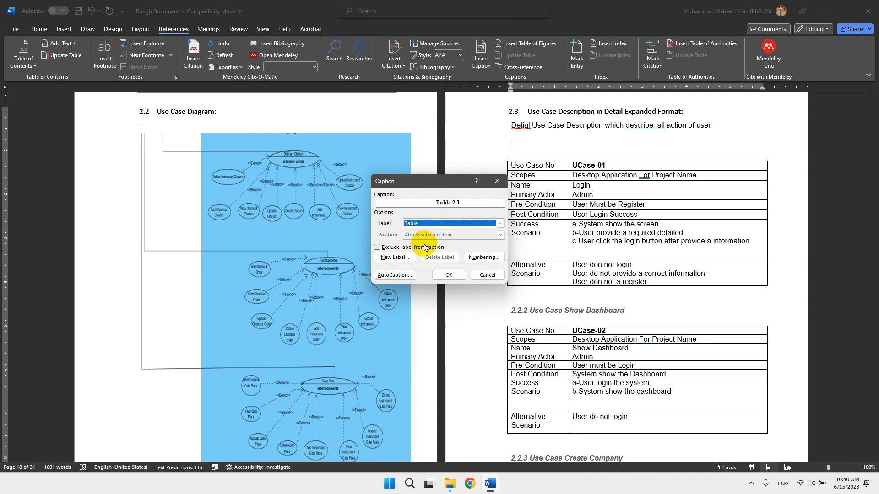
{"action": "left_click", "coordinate": [470, 203]}
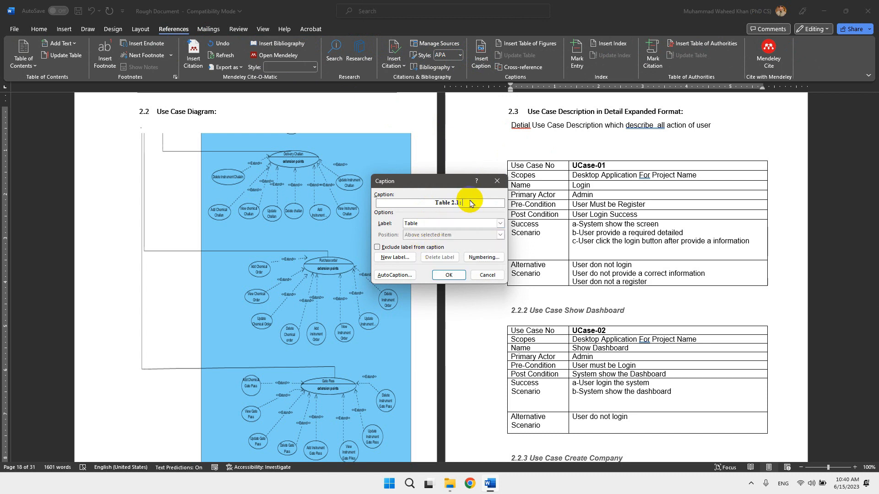
{"action": "type", "text": ": Table Cap"}
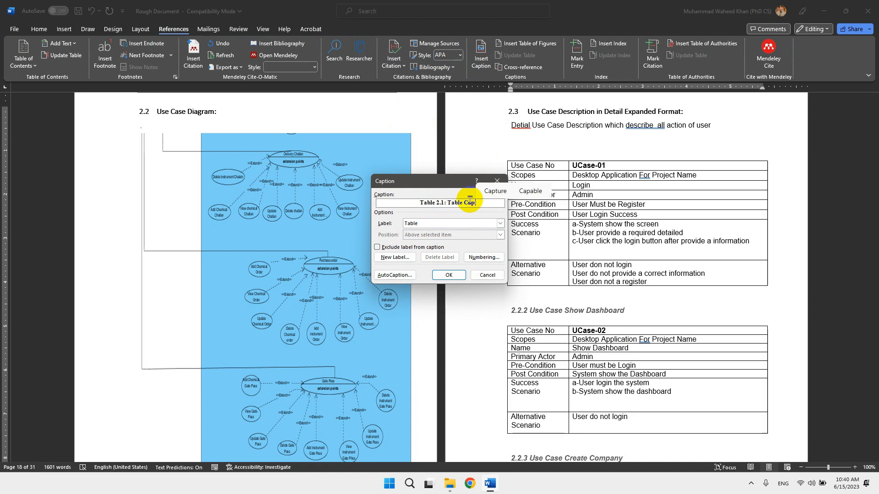
{"action": "type", "text": "tion 1"}
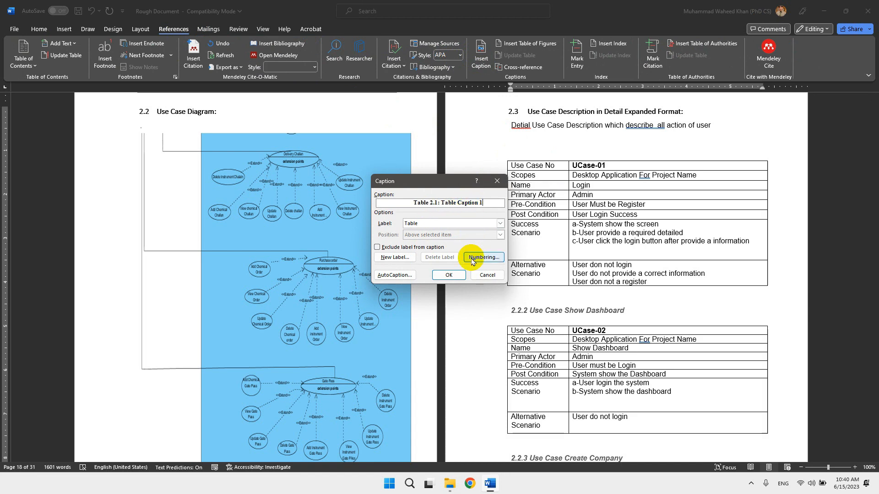
{"action": "left_click", "coordinate": [456, 279]}
- Select the Table 2.1 caption and check its style in the styles gallery
{"action": "scroll", "coordinate": [563, 314], "scroll_direction": "down", "scroll_amount": 2}
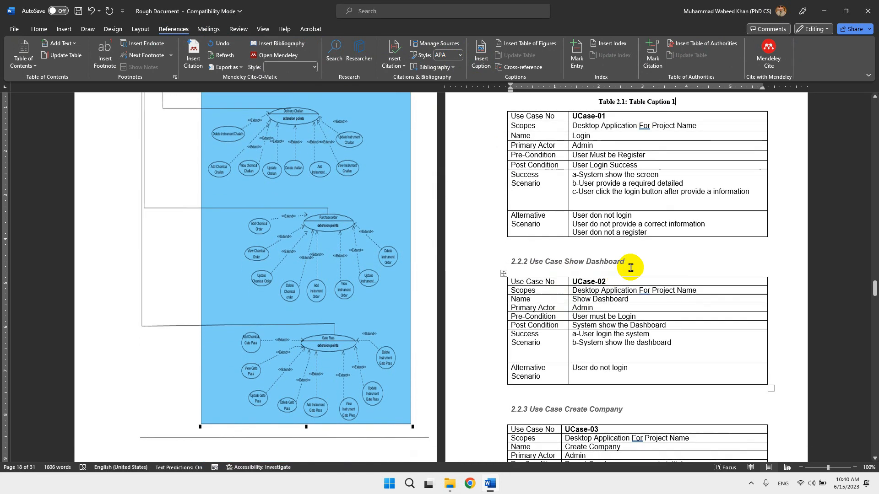
{"action": "scroll", "coordinate": [590, 258], "scroll_direction": "up", "scroll_amount": 5}
{"action": "left_click_drag", "start_coordinate": [596, 241], "coordinate": [673, 238]}
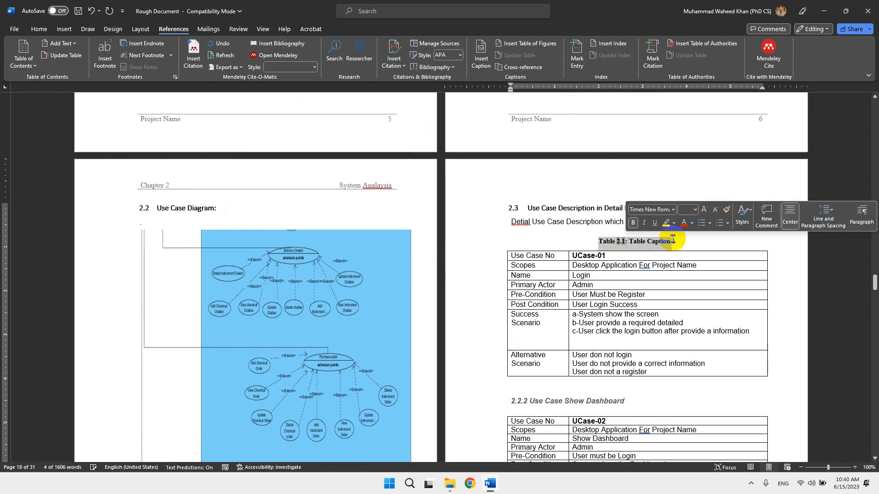
{"action": "left_click", "coordinate": [39, 29]}
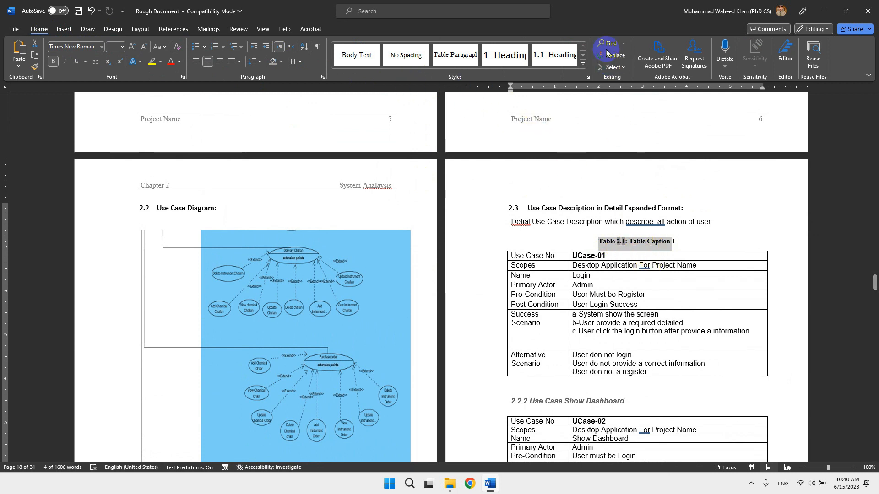
{"action": "left_click", "coordinate": [582, 63]}
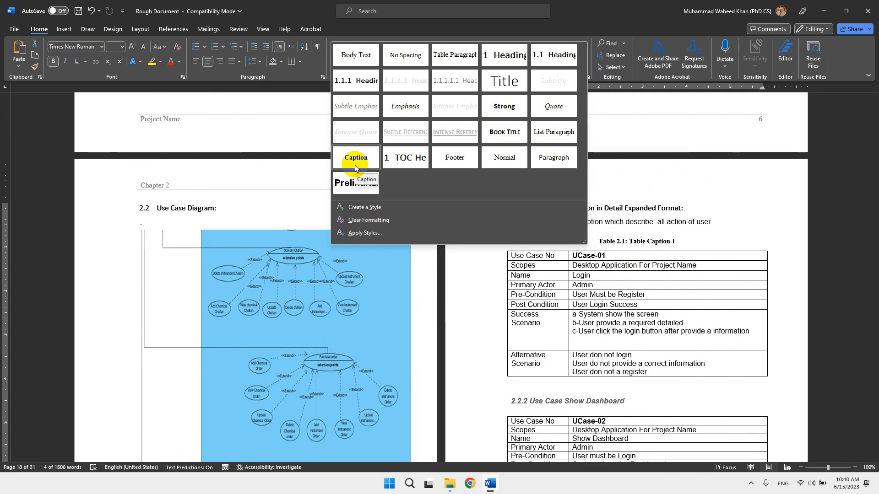
{"action": "key", "text": "Escape"}
- Correct the Chapter 2 header title to "System Analysis" and return to the document body
{"action": "scroll", "coordinate": [276, 235], "scroll_direction": "up", "scroll_amount": 5}
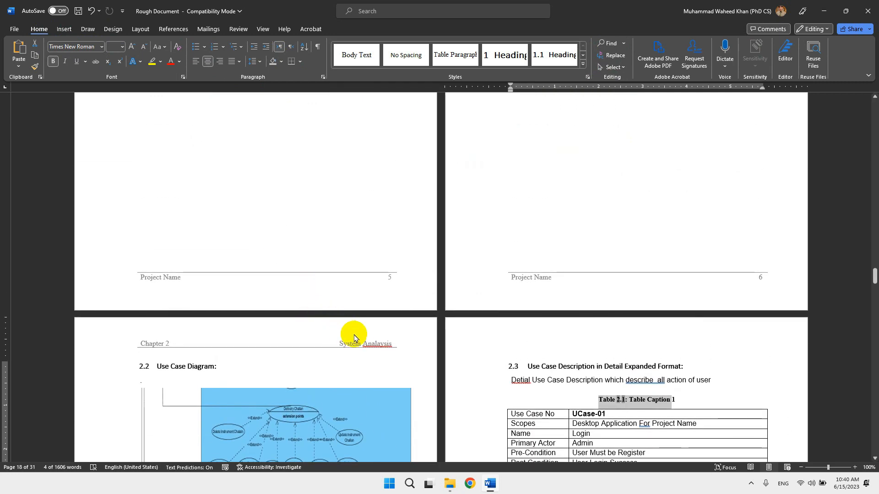
{"action": "double_click", "coordinate": [369, 348]}
{"action": "right_click", "coordinate": [380, 345]}
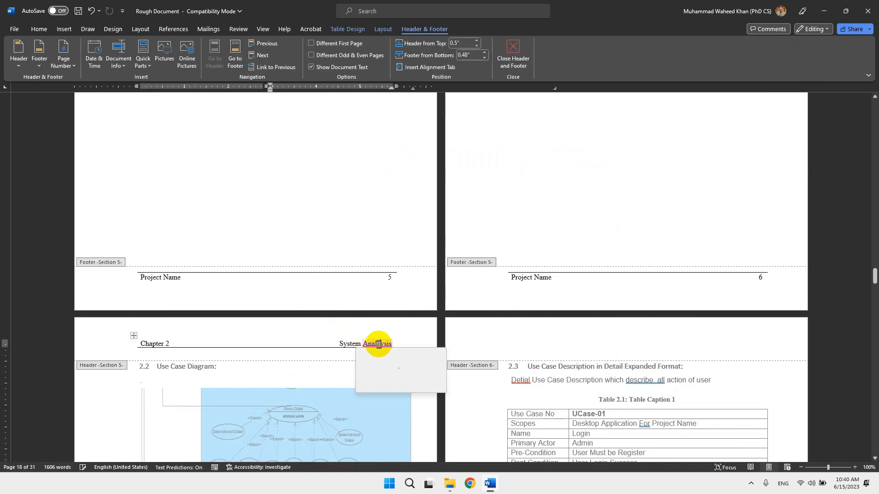
{"action": "key", "text": "BackSpace"}
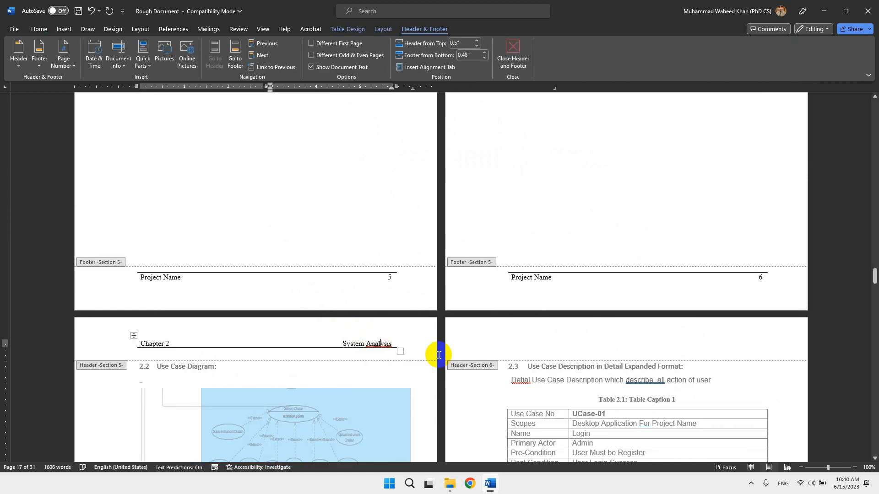
{"action": "double_click", "coordinate": [549, 383]}
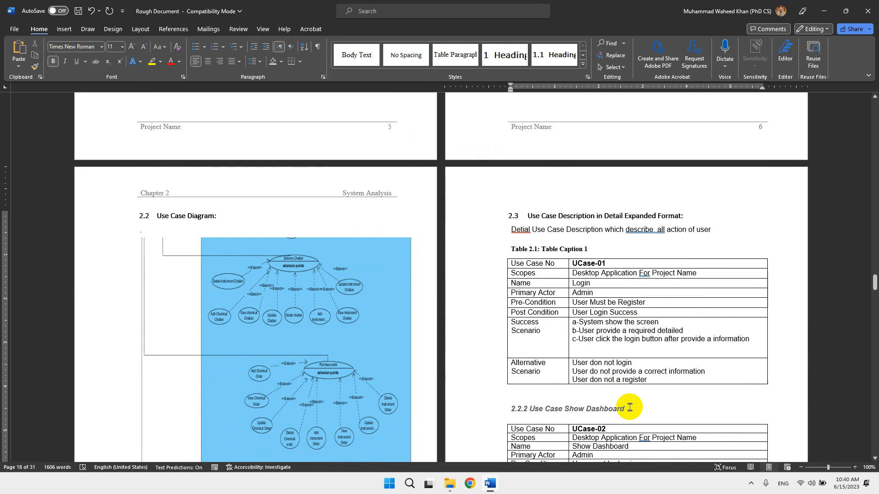
- Copy the title text "Use Case Show Dashboard" and delete the whole 2.2.2 heading above the UCase-02 table
{"action": "triple_click", "coordinate": [630, 409]}
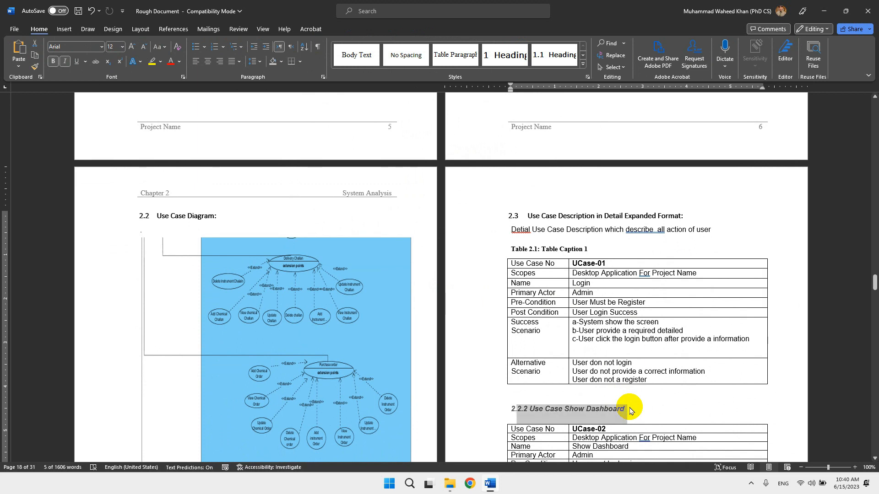
{"action": "key", "text": "shift+Right"}
{"action": "key", "text": "shift+Right"}
{"action": "key", "text": "shift+Right"}
{"action": "key", "text": "shift+Right"}
{"action": "key", "text": "ctrl+c"}
{"action": "key", "text": "BackSpace"}
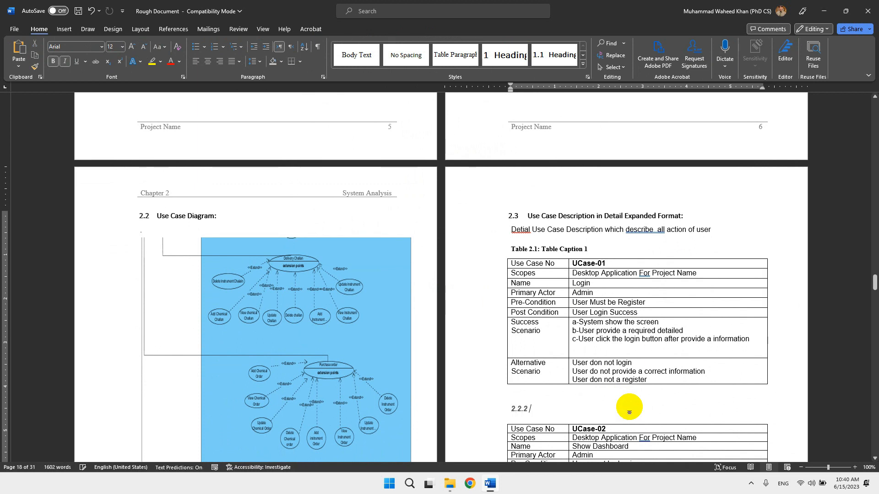
{"action": "key", "text": "BackSpace"}
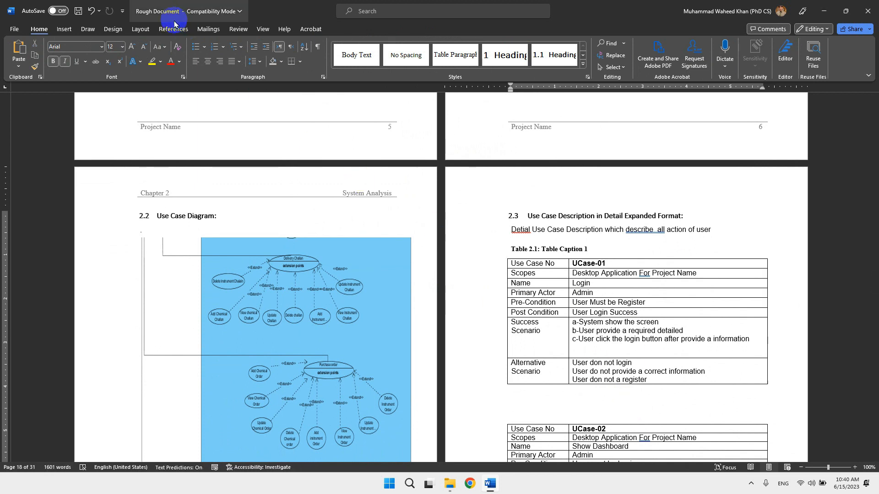
- Insert the caption "Table 2.2: Use Case Show Dashboard" above the UCase-02 table, using the copied title text
{"action": "left_click", "coordinate": [174, 29]}
{"action": "left_click", "coordinate": [480, 59]}
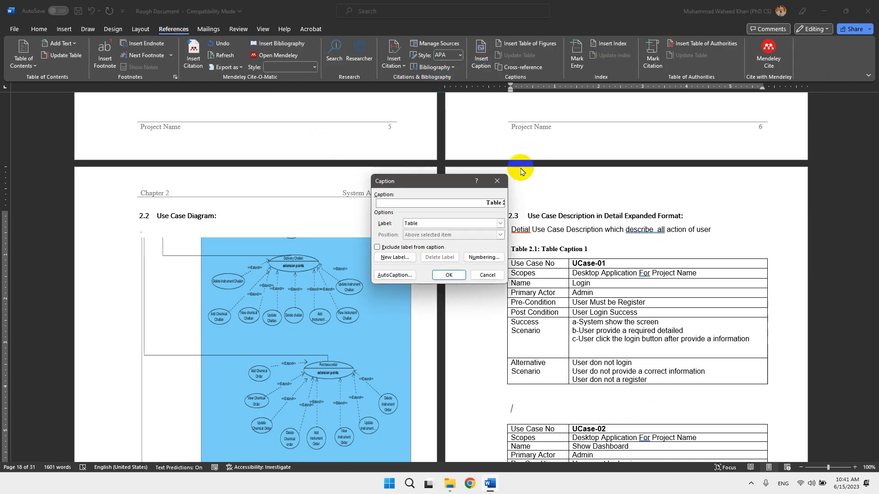
{"action": "key", "text": "ctrl+v"}
{"action": "key", "text": "Return"}
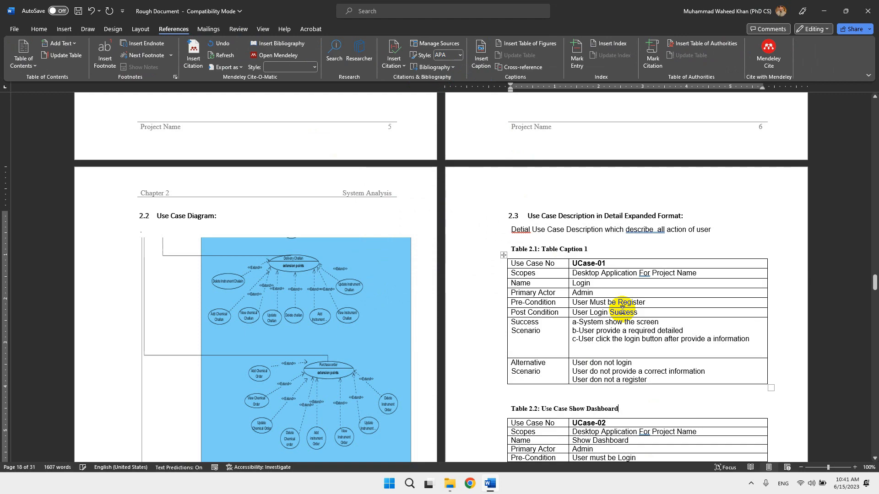
- Insert a table of figures under the "List of Figure" title, with a dotted tab leader and the caption label Figure
{"action": "scroll", "coordinate": [673, 327], "scroll_direction": "down", "scroll_amount": 10}
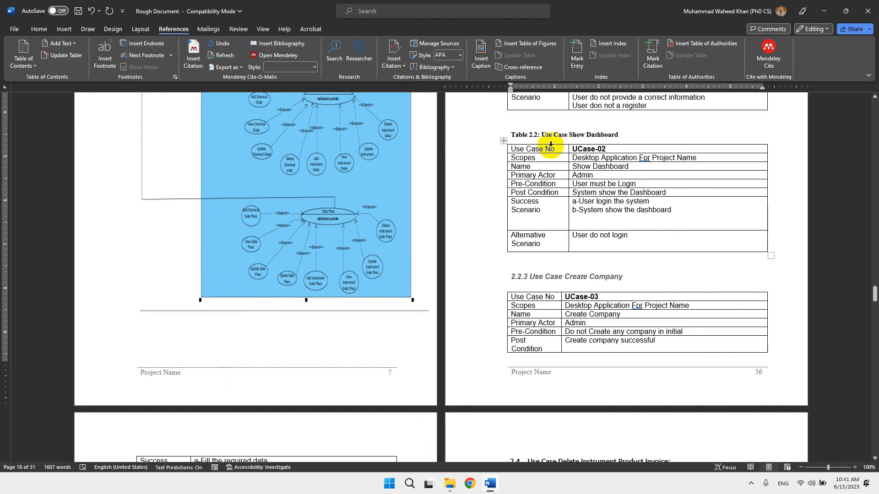
{"action": "scroll", "coordinate": [559, 290], "scroll_direction": "down", "scroll_amount": 10}
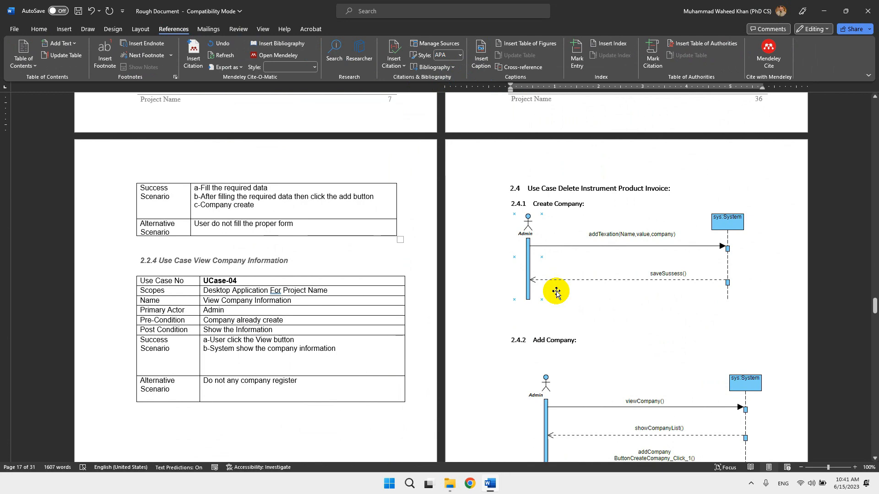
{"action": "scroll", "coordinate": [556, 293], "scroll_direction": "up", "scroll_amount": 20}
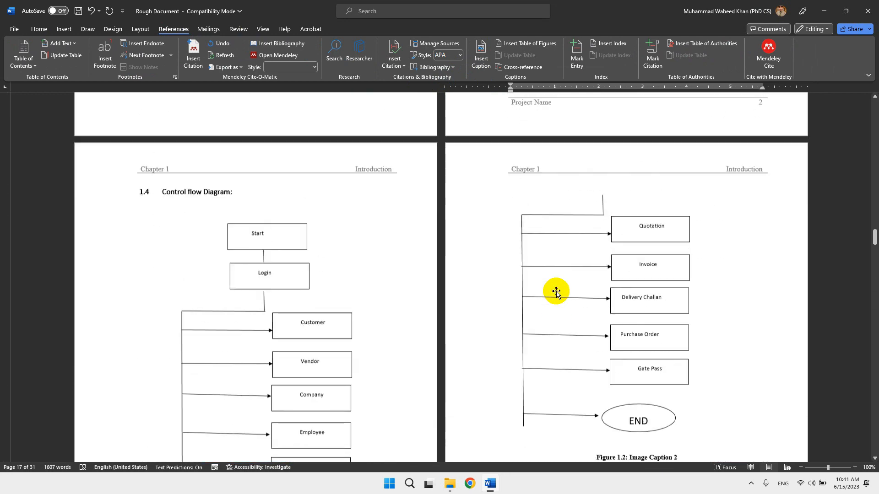
{"action": "scroll", "coordinate": [556, 293], "scroll_direction": "up", "scroll_amount": 20}
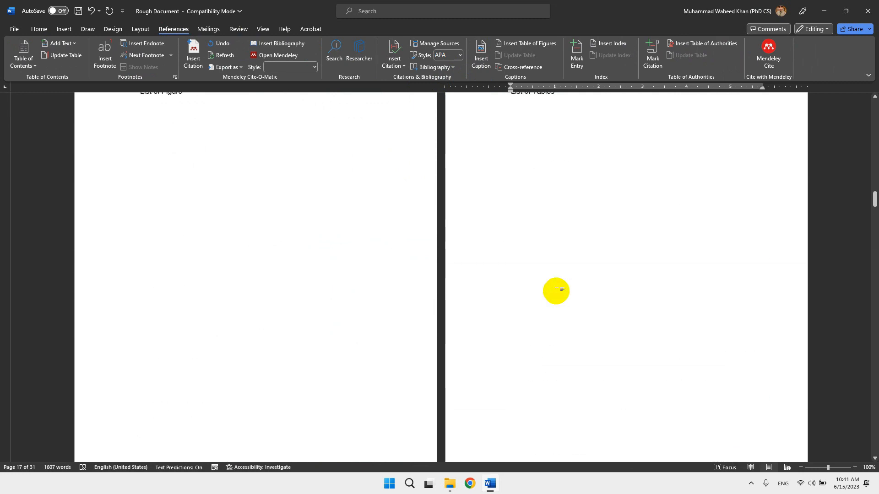
{"action": "scroll", "coordinate": [556, 291], "scroll_direction": "up", "scroll_amount": 4}
{"action": "left_click", "coordinate": [182, 278]}
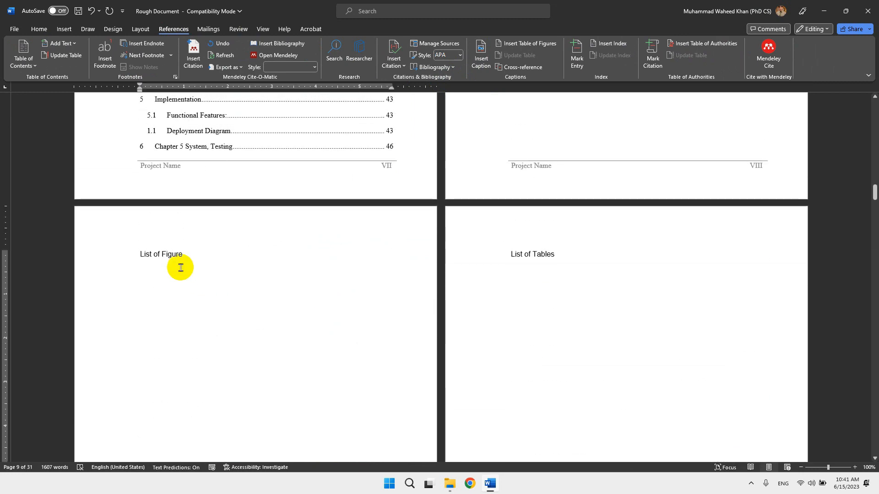
{"action": "left_click", "coordinate": [524, 44]}
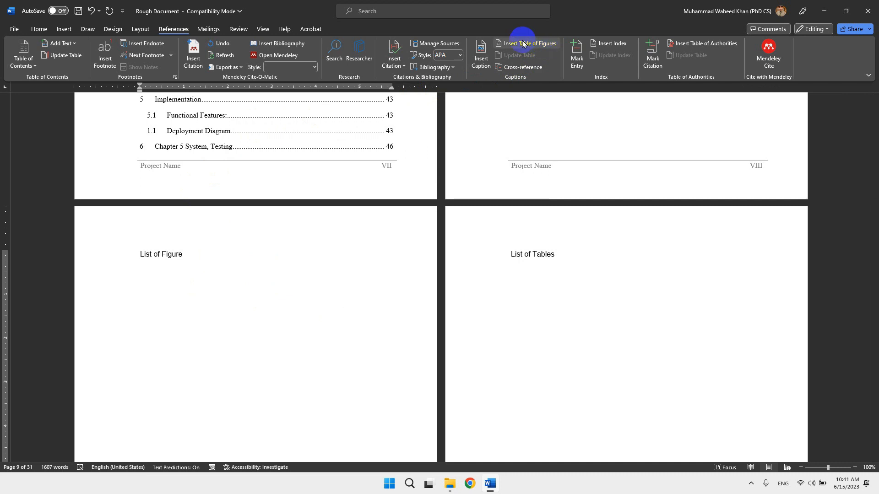
{"action": "left_click", "coordinate": [537, 47]}
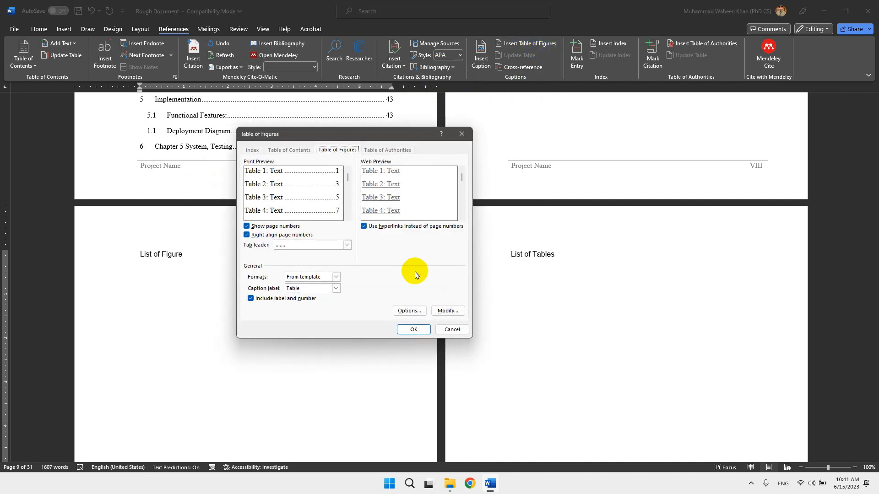
{"action": "left_click", "coordinate": [347, 246]}
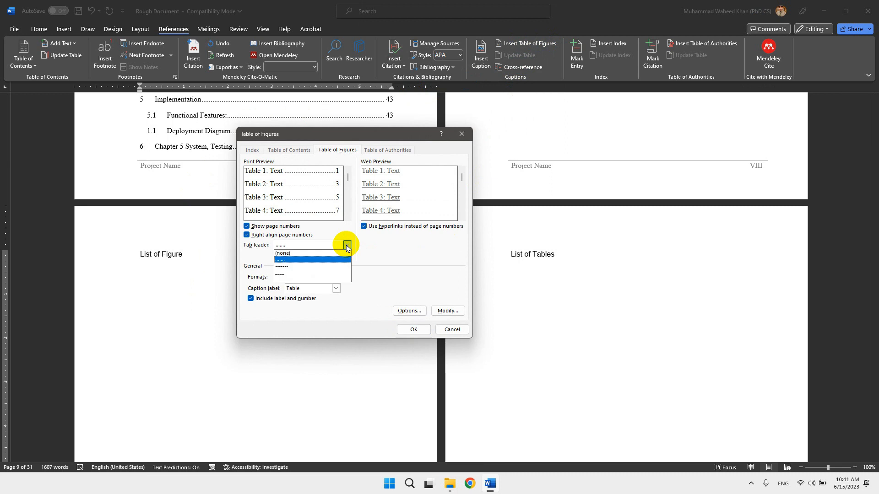
{"action": "left_click", "coordinate": [302, 259]}
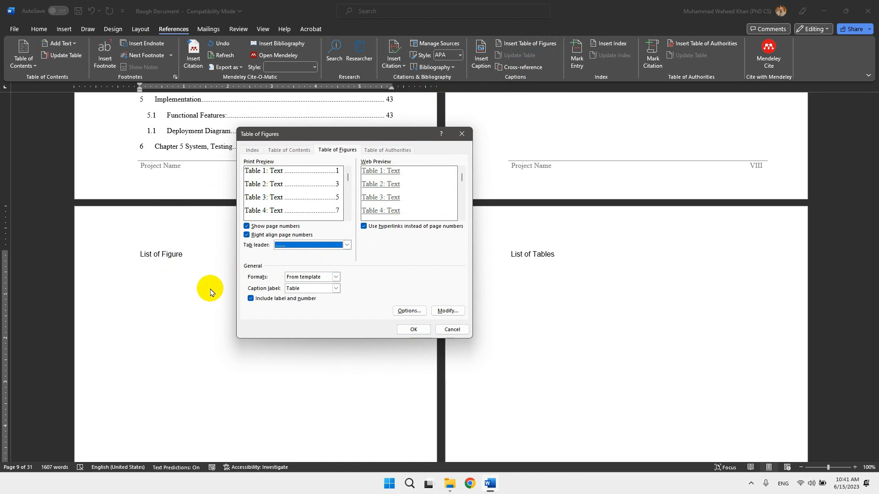
{"action": "left_click", "coordinate": [336, 288]}
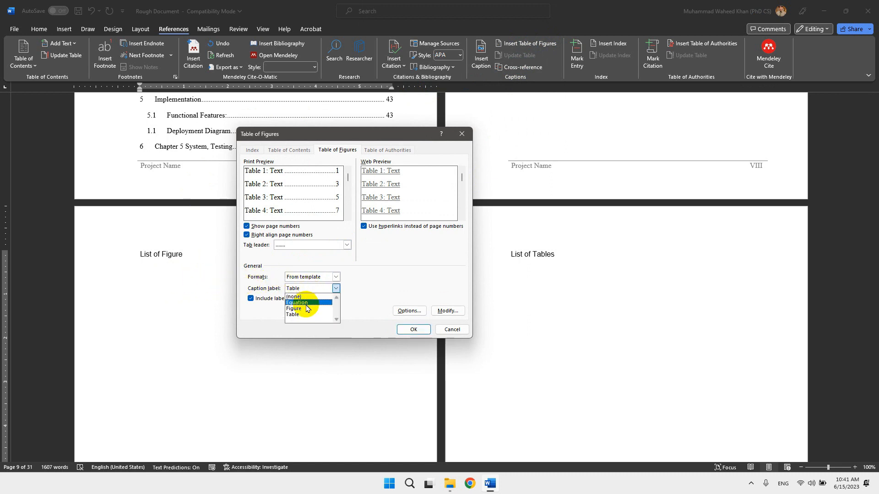
{"action": "left_click", "coordinate": [305, 309]}
{"action": "left_click", "coordinate": [412, 330]}
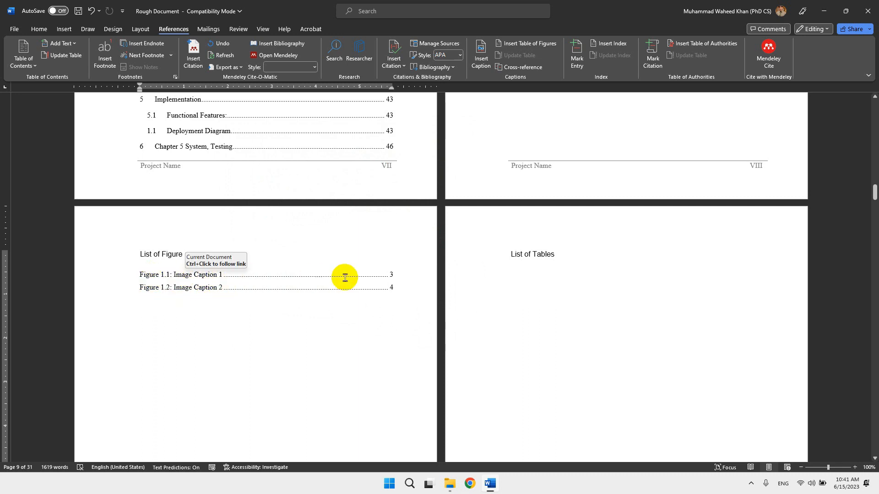
- Insert a table of figures with the caption label Table under the "List of Tables" title
{"action": "left_click", "coordinate": [550, 268]}
{"action": "left_click", "coordinate": [530, 272]}
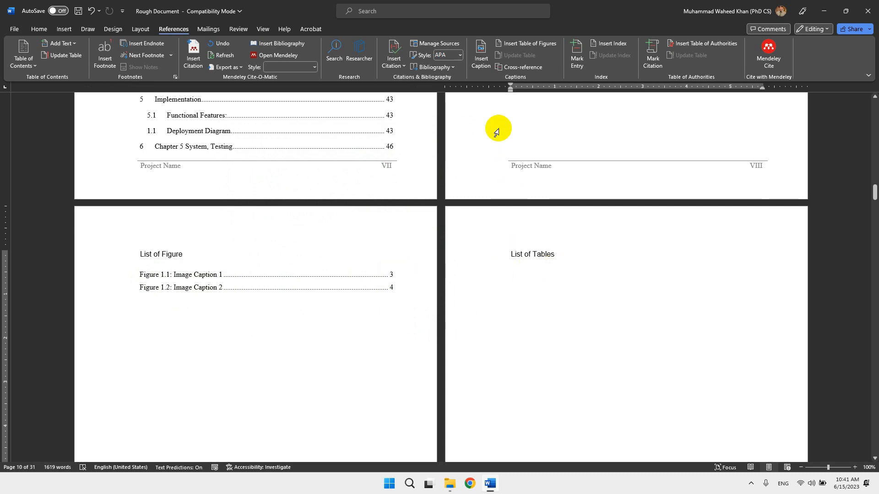
{"action": "left_click", "coordinate": [529, 43]}
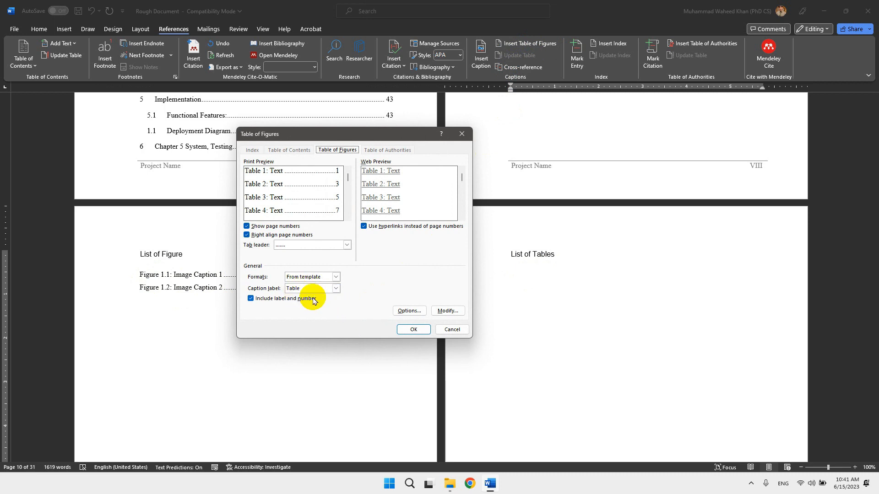
{"action": "left_click", "coordinate": [411, 330]}
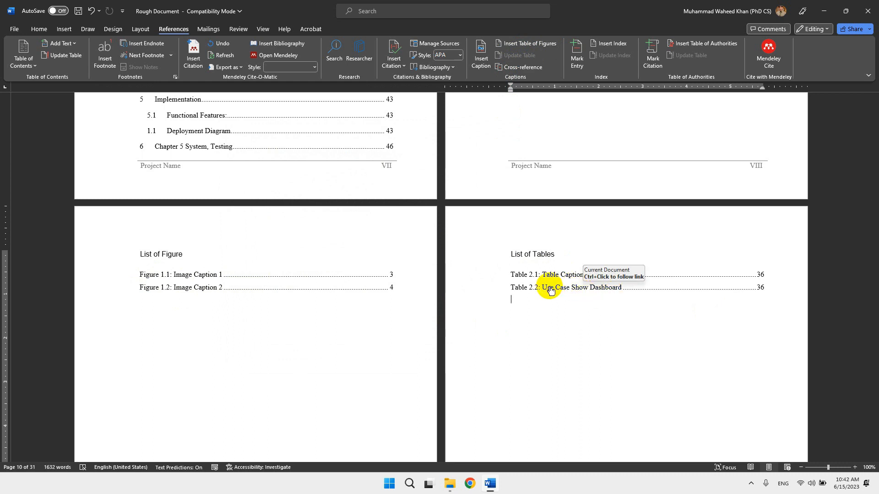
- Follow the Table 2.2 entry in the list of tables to its caption in the document
{"action": "left_click", "coordinate": [550, 288], "text": "ctrl"}
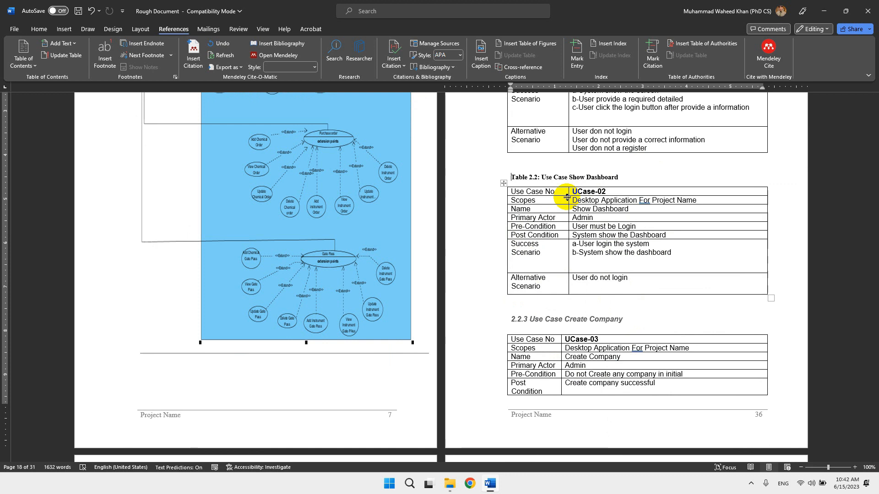
{"action": "scroll", "coordinate": [522, 275], "scroll_direction": "up", "scroll_amount": 10}
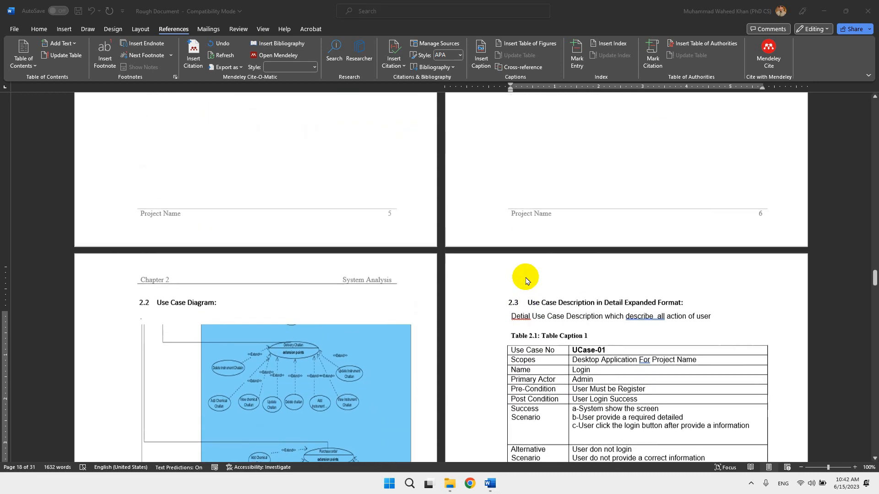
{"action": "scroll", "coordinate": [525, 281], "scroll_direction": "up", "scroll_amount": 1}
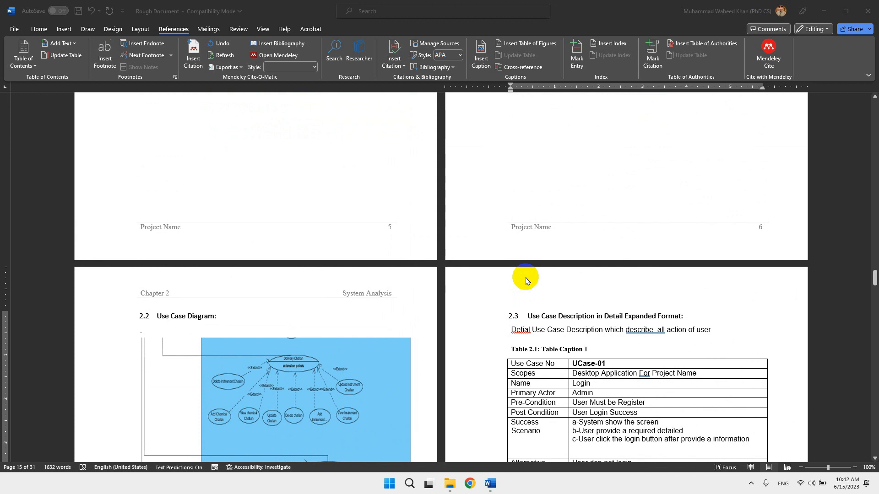
- Append ". For information check" to the introductory sentence under heading 2.3
{"action": "left_click", "coordinate": [716, 332]}
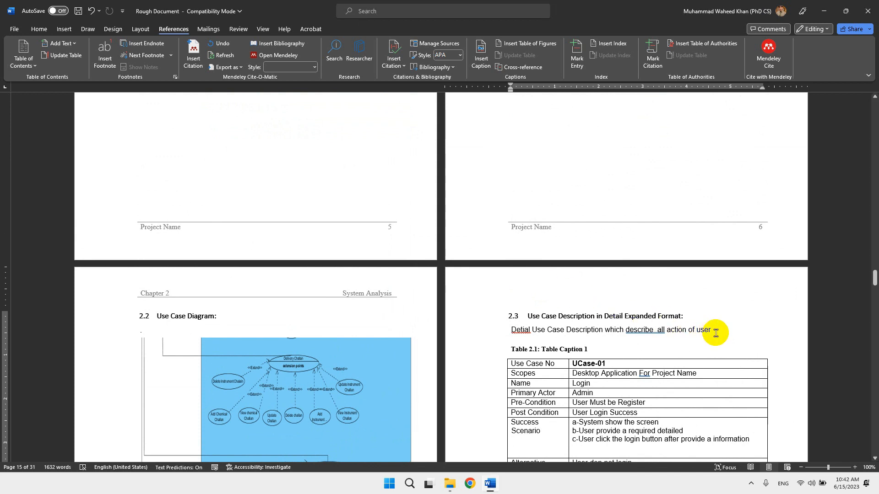
{"action": "key", "text": "ctrl+z"}
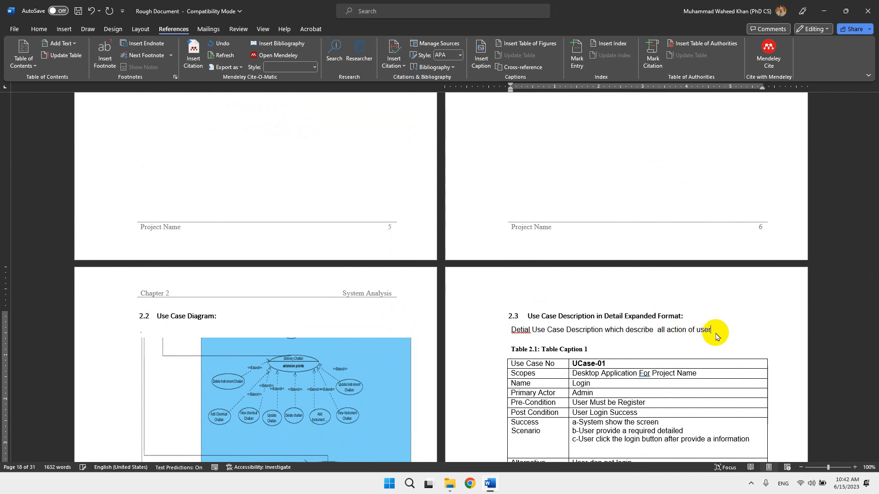
{"action": "type", "text": ". For inform"}
{"action": "type", "text": "ation check"}
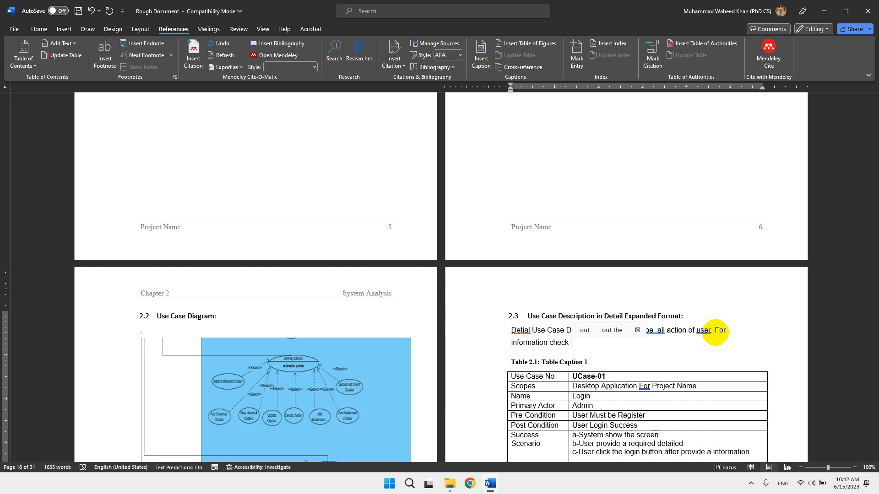
- Begin a cross-reference for the section 2.3 sentence and choose Table as its reference type
{"action": "left_click", "coordinate": [513, 69]}
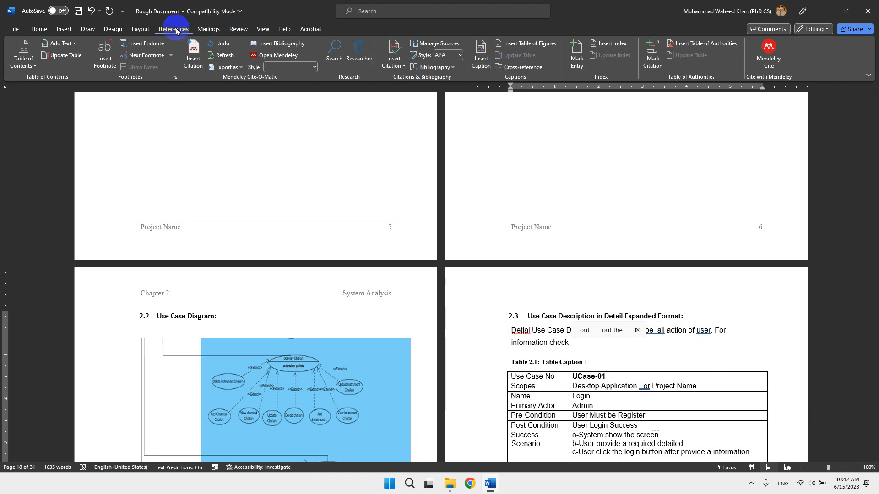
{"action": "left_click", "coordinate": [516, 67]}
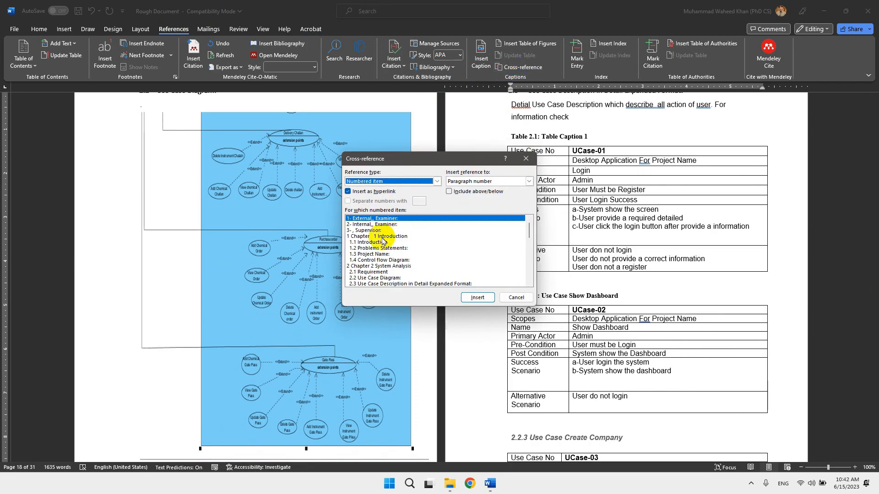
{"action": "left_click", "coordinate": [372, 181]}
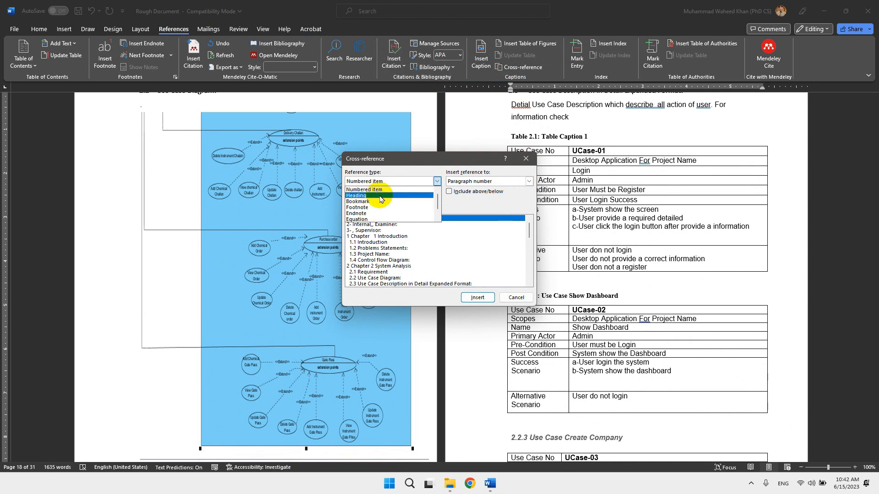
{"action": "left_click", "coordinate": [438, 219]}
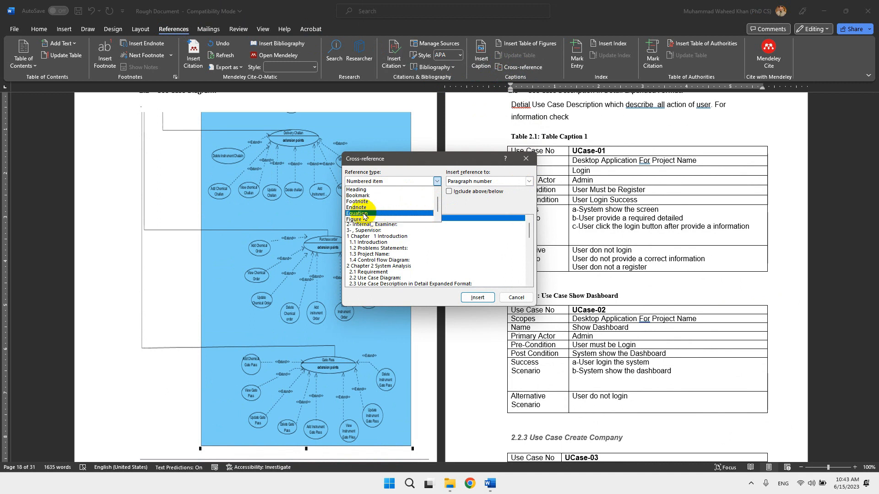
{"action": "left_click", "coordinate": [438, 220]}
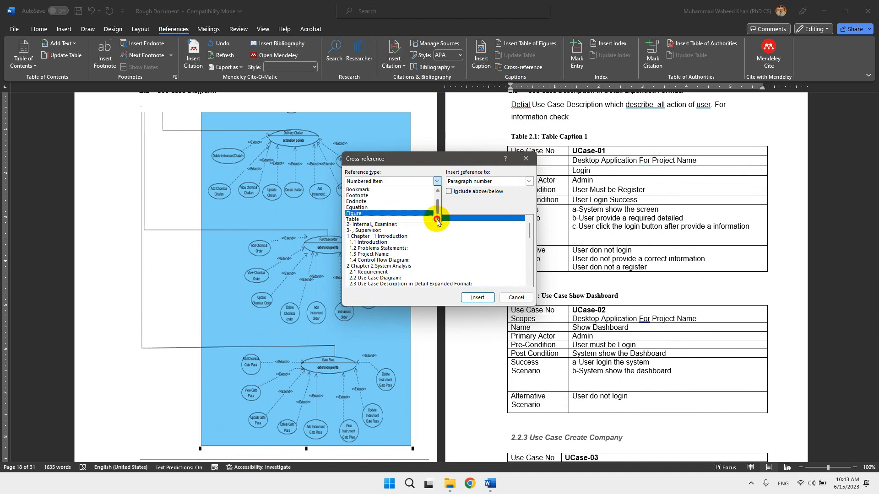
{"action": "left_click", "coordinate": [362, 219]}
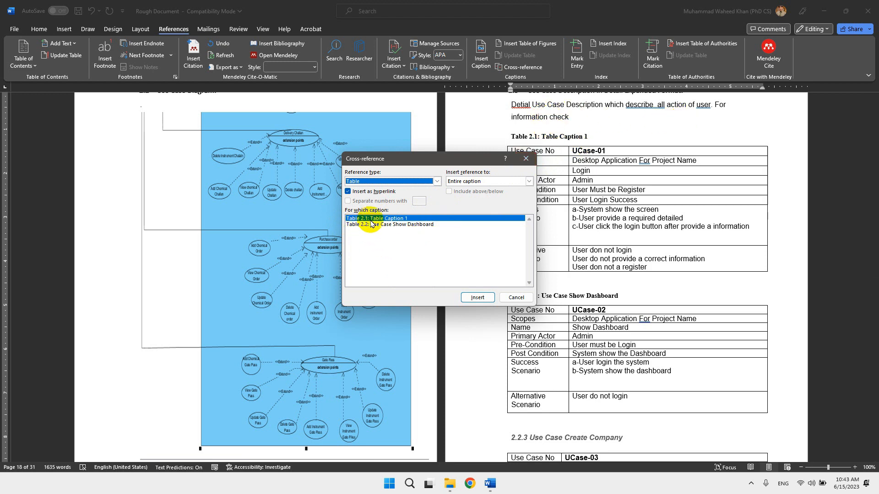
- Set the cross-reference to the Table 2.1 caption to include only the label and number
{"action": "left_click", "coordinate": [466, 181]}
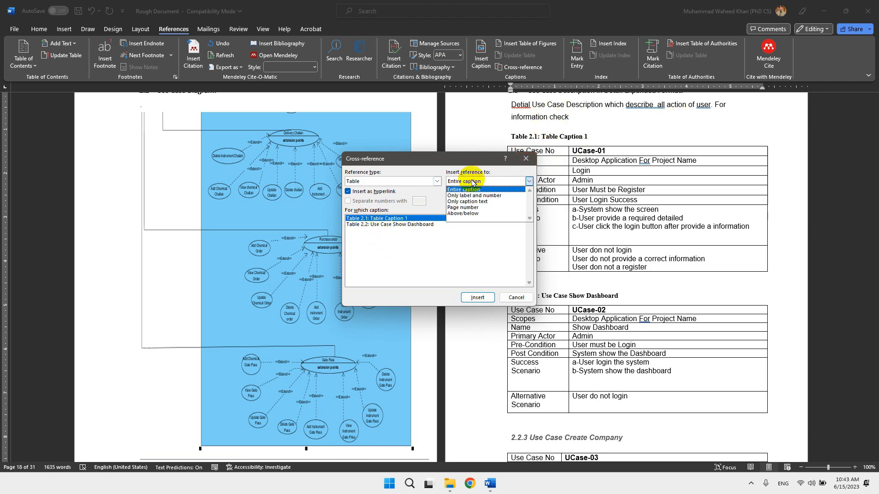
{"action": "left_click", "coordinate": [476, 196]}
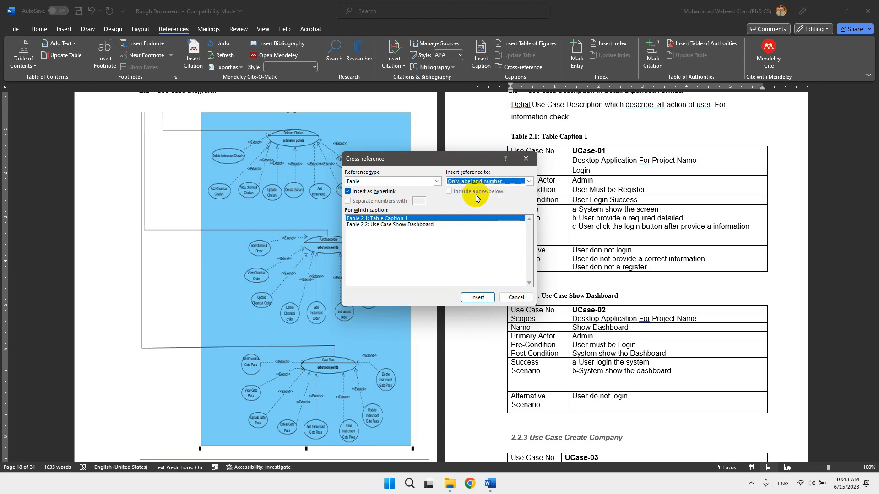
{"action": "left_click", "coordinate": [470, 184]}
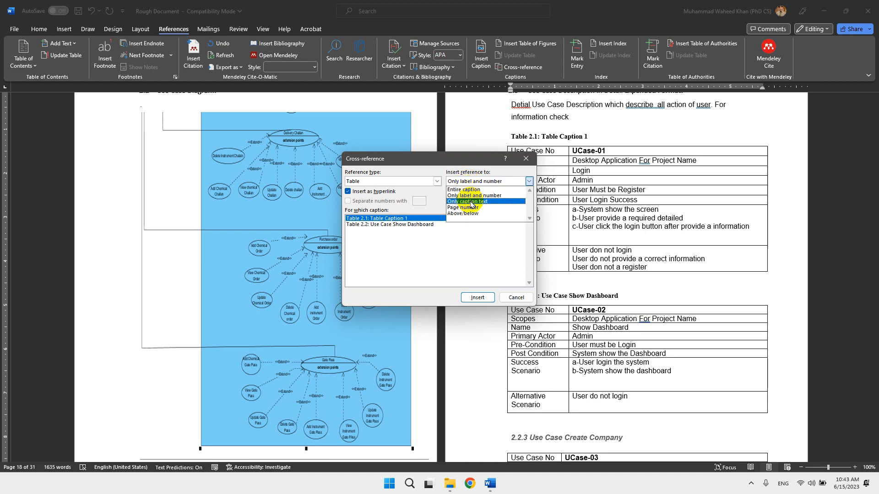
{"action": "left_click", "coordinate": [471, 201]}
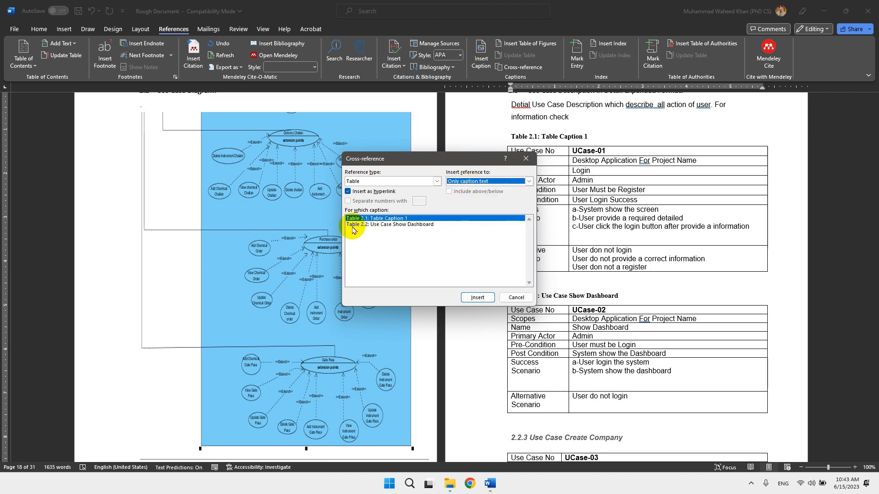
{"action": "left_click", "coordinate": [469, 181]}
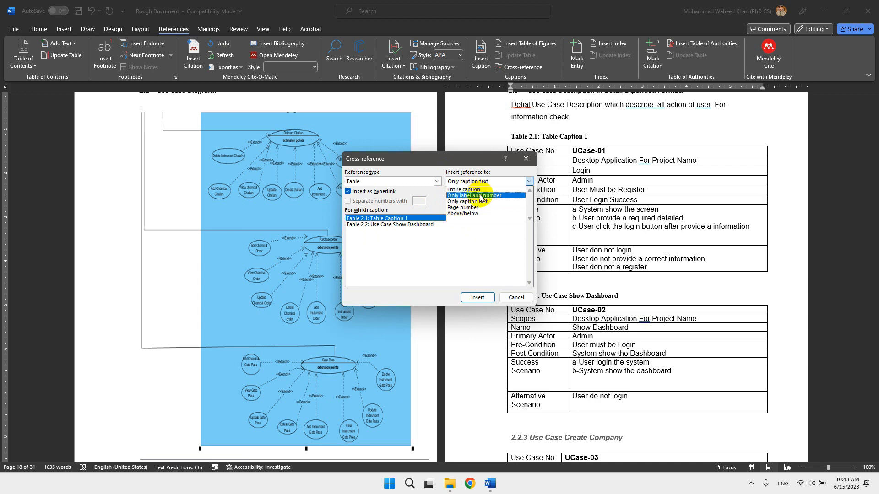
{"action": "left_click", "coordinate": [481, 196]}
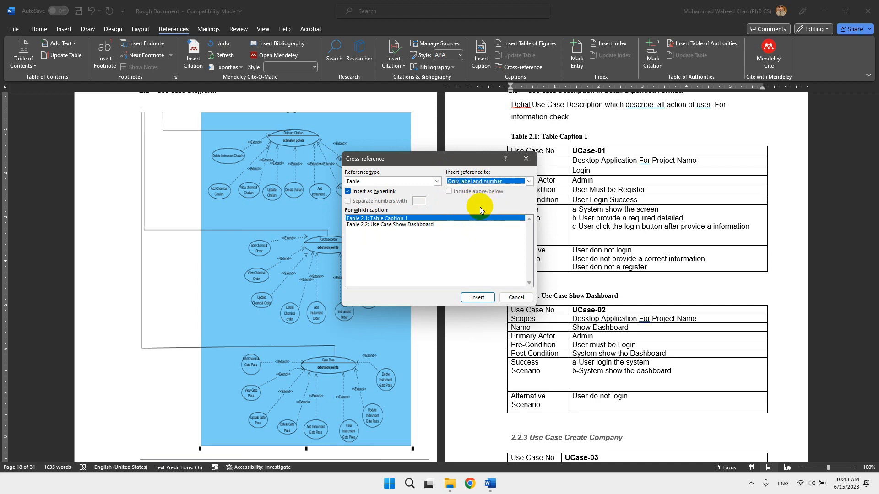
{"action": "left_click", "coordinate": [477, 298]}
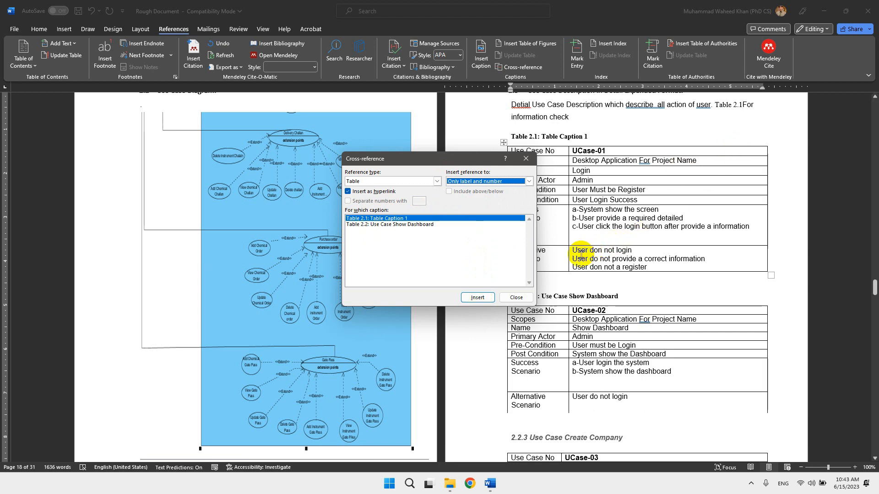
{"action": "left_click", "coordinate": [741, 104]}
{"action": "key", "text": "ctrl+z"}
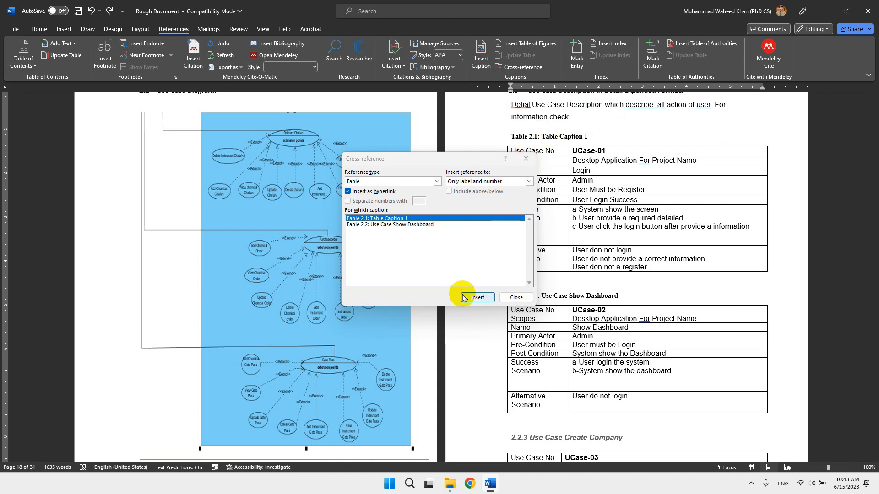
- Insert the Table 2.1 cross-reference after "For information check" and close the cross-reference dialog
{"action": "left_click", "coordinate": [485, 297]}
{"action": "left_click", "coordinate": [515, 297]}
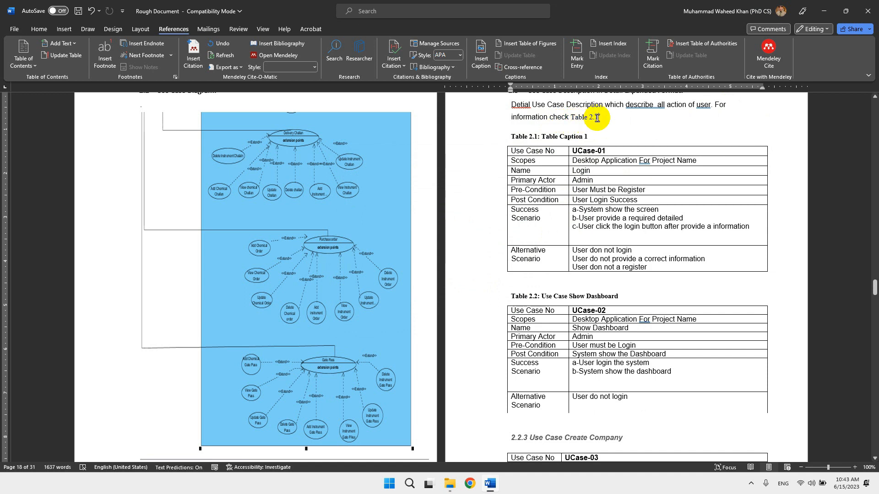
- Append ". For information check" after the Table 2.1 cross-reference in the introductory paragraph of section 2.3
{"action": "left_click_drag", "start_coordinate": [600, 118], "coordinate": [570, 119]}
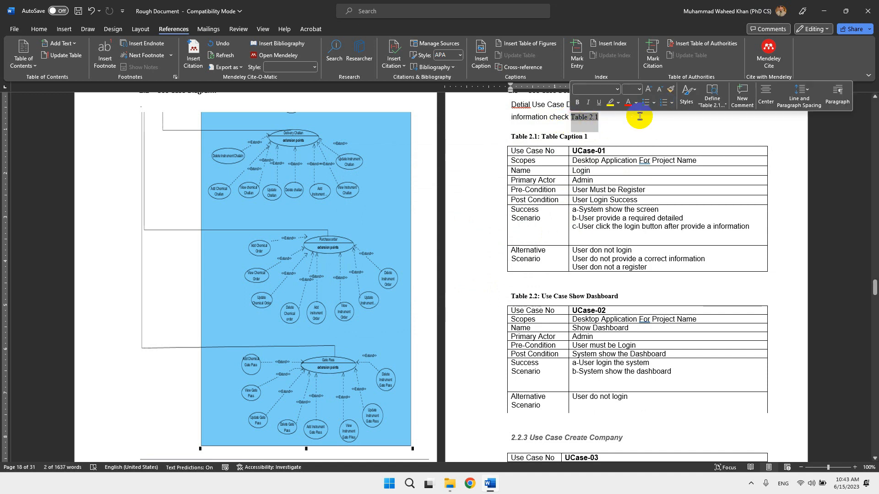
{"action": "left_click", "coordinate": [576, 119]}
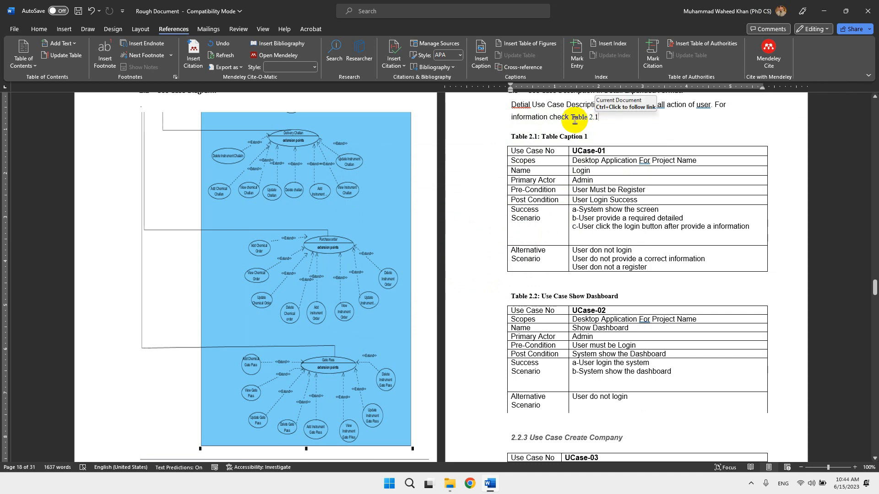
{"action": "type", "text": ". Form"}
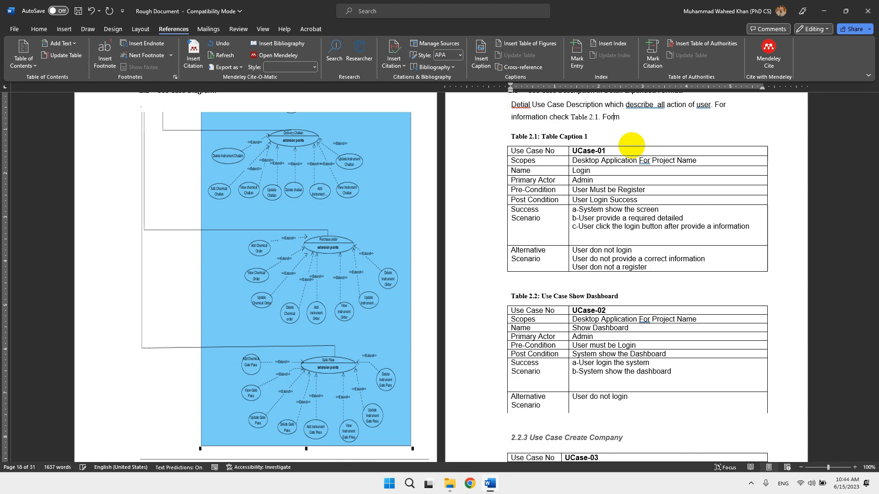
{"action": "key", "text": "BackSpace"}
{"action": "key", "text": "BackSpace"}
{"action": "type", "text": "information check"}
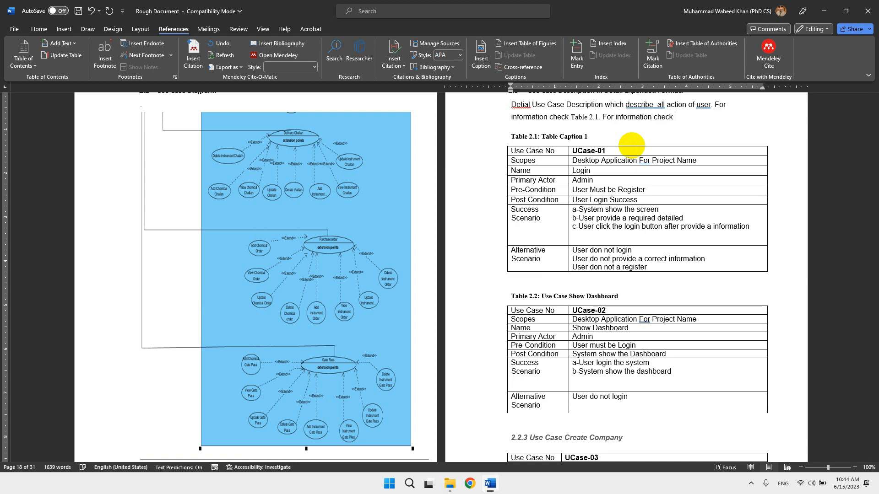
- Insert a cross-reference to the entire Figure 1.2 caption after the second "For information check" and close the cross-reference dialog
{"action": "left_click", "coordinate": [521, 67]}
{"action": "left_click", "coordinate": [378, 181]}
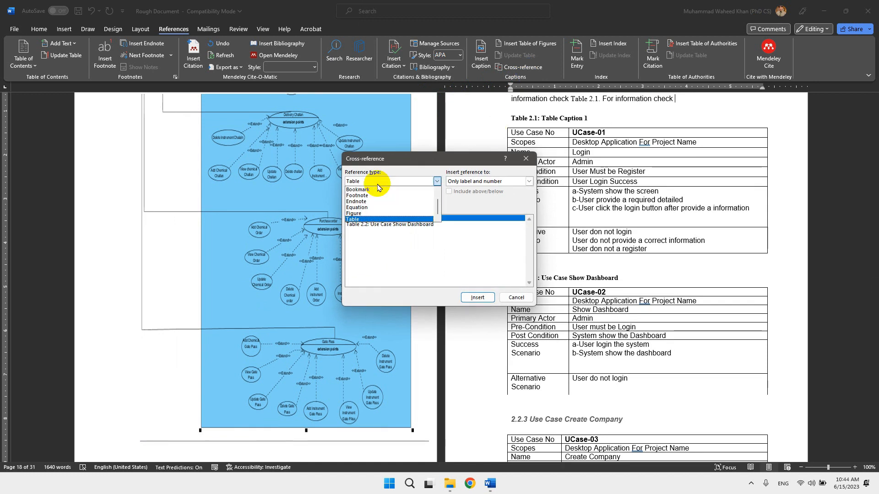
{"action": "left_click", "coordinate": [374, 213]}
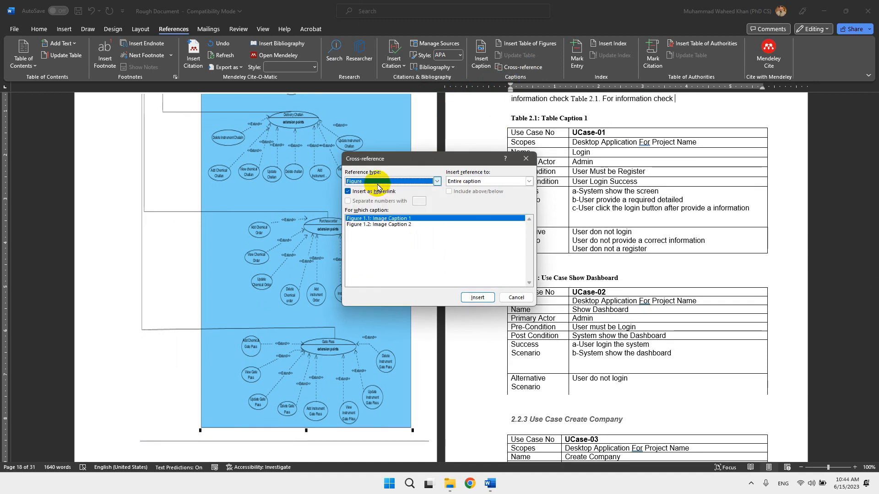
{"action": "left_click", "coordinate": [388, 225]}
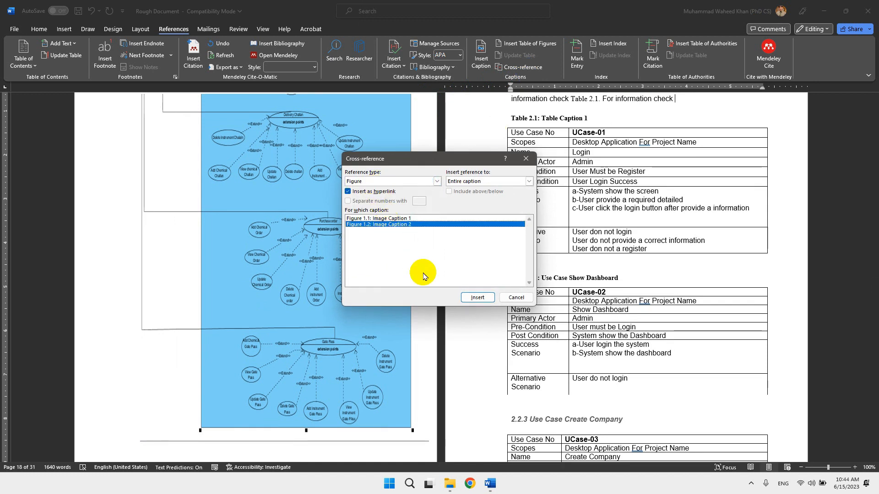
{"action": "left_click", "coordinate": [476, 298]}
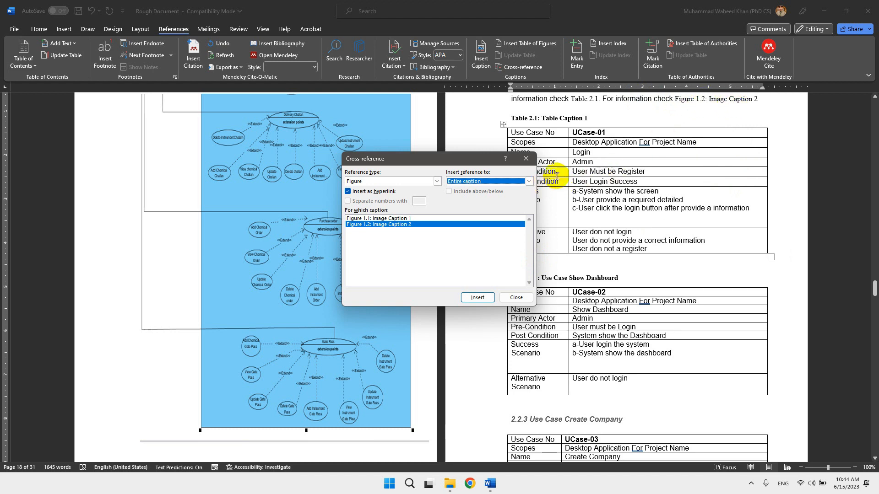
{"action": "left_click", "coordinate": [503, 180]}
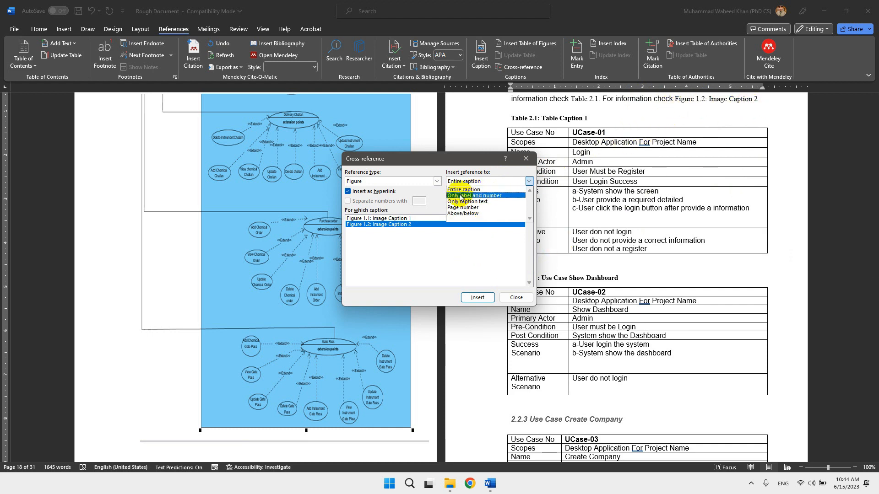
{"action": "left_click", "coordinate": [458, 270]}
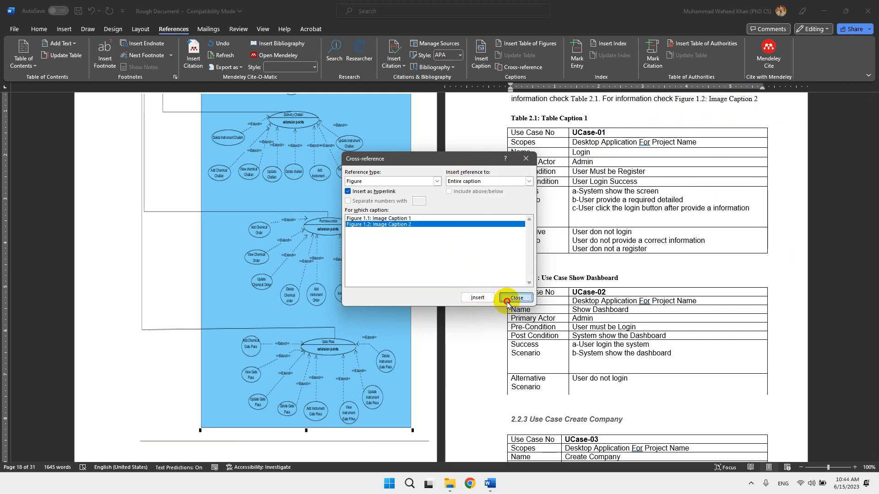
{"action": "left_click", "coordinate": [507, 298]}
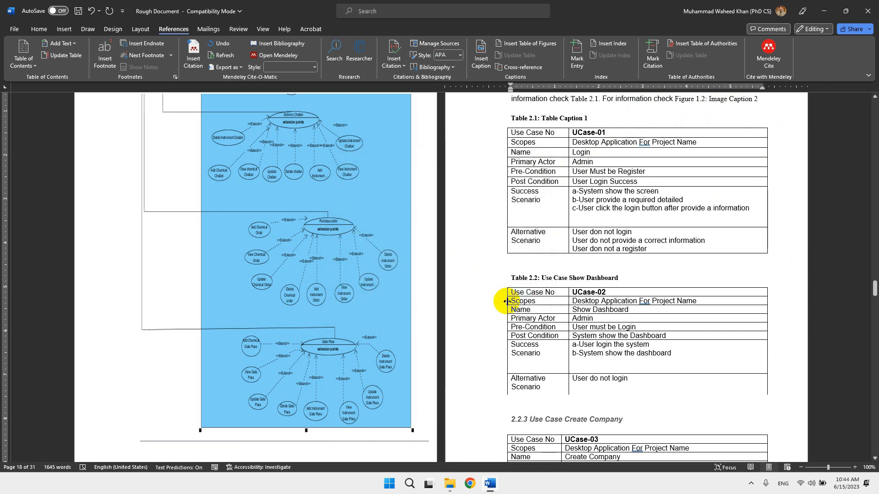